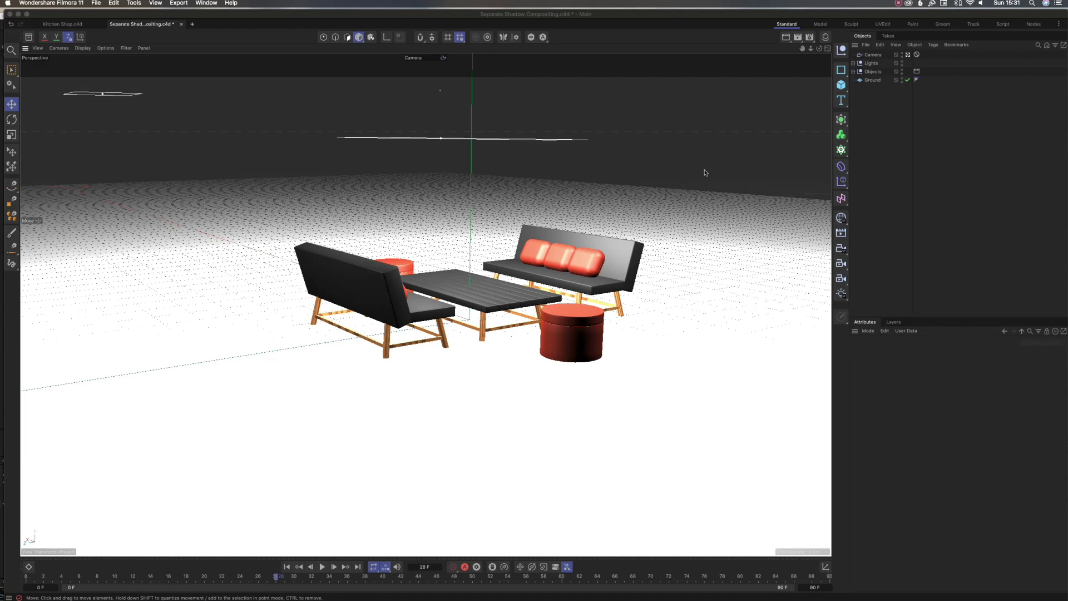
Switch Cinema 4D's viewport to the default editor camera and orbit around the furniture set
click(909, 56)
click(908, 56)
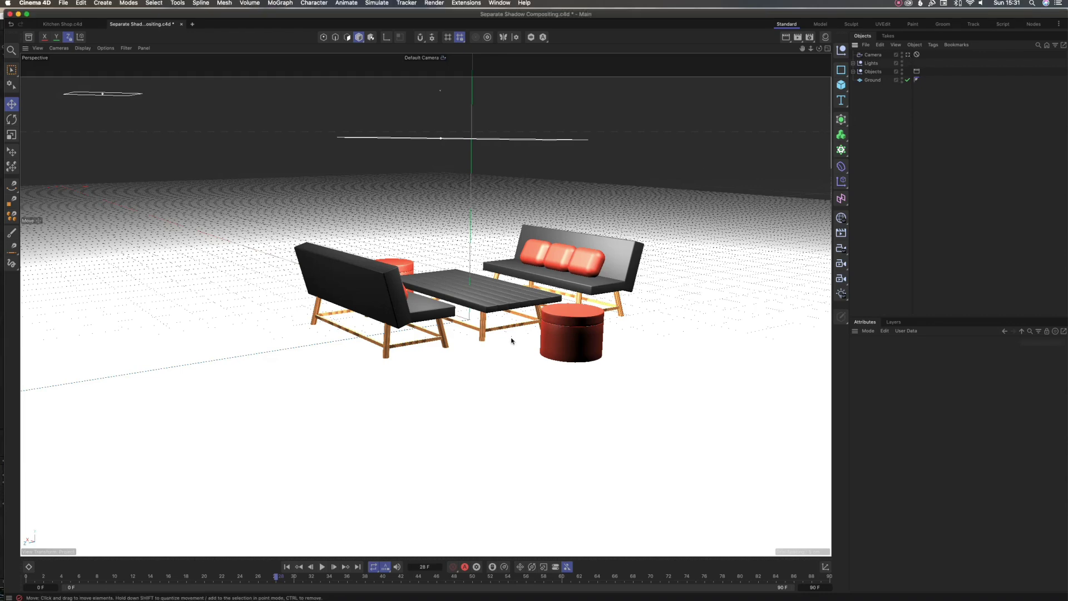
alt+drag(452, 320, 601, 326)
In After Effects, toggle the shadow's Color Balance tint and lower the shadow pass opacity
click(660, 591)
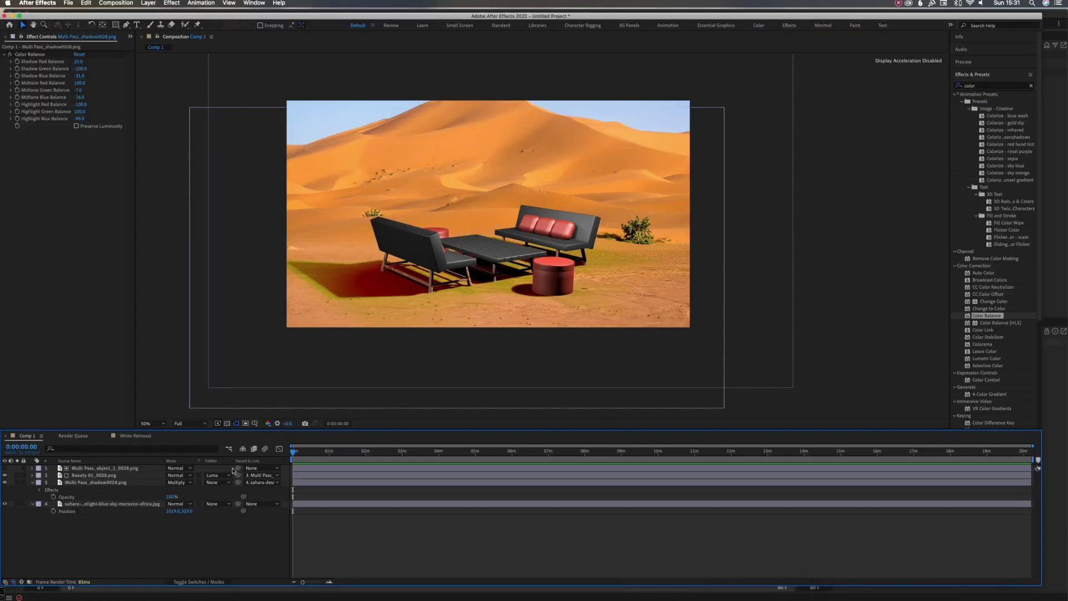
click(10, 55)
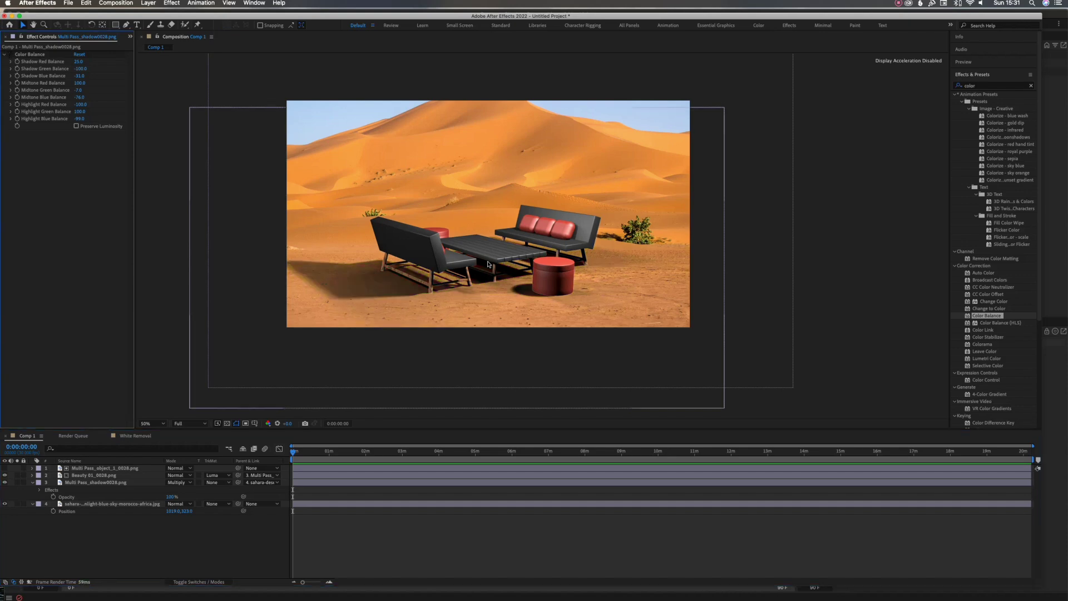
click(101, 482)
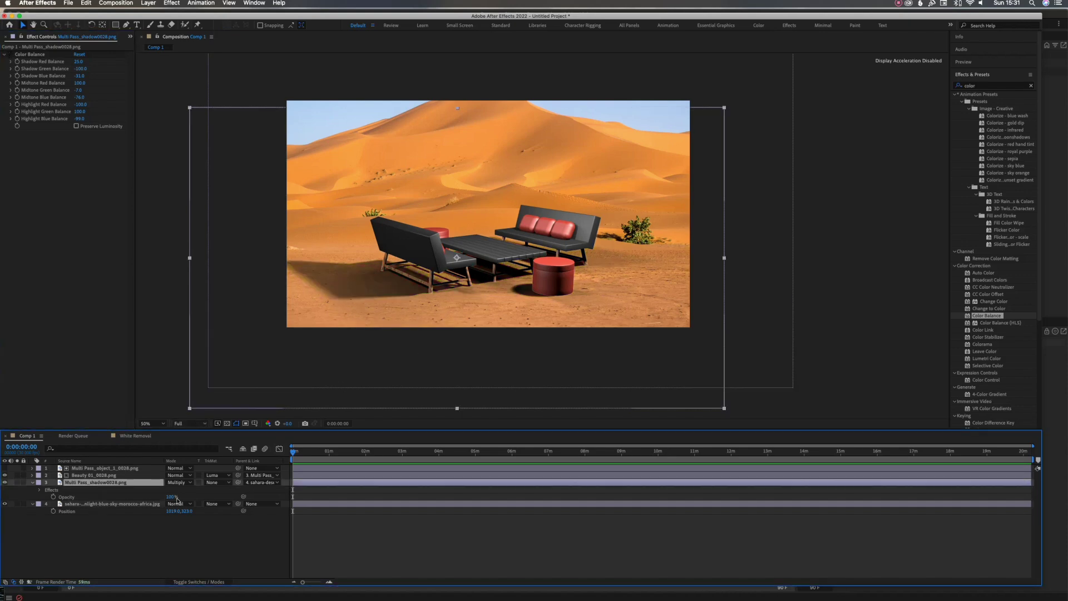
drag(170, 497, 223, 496)
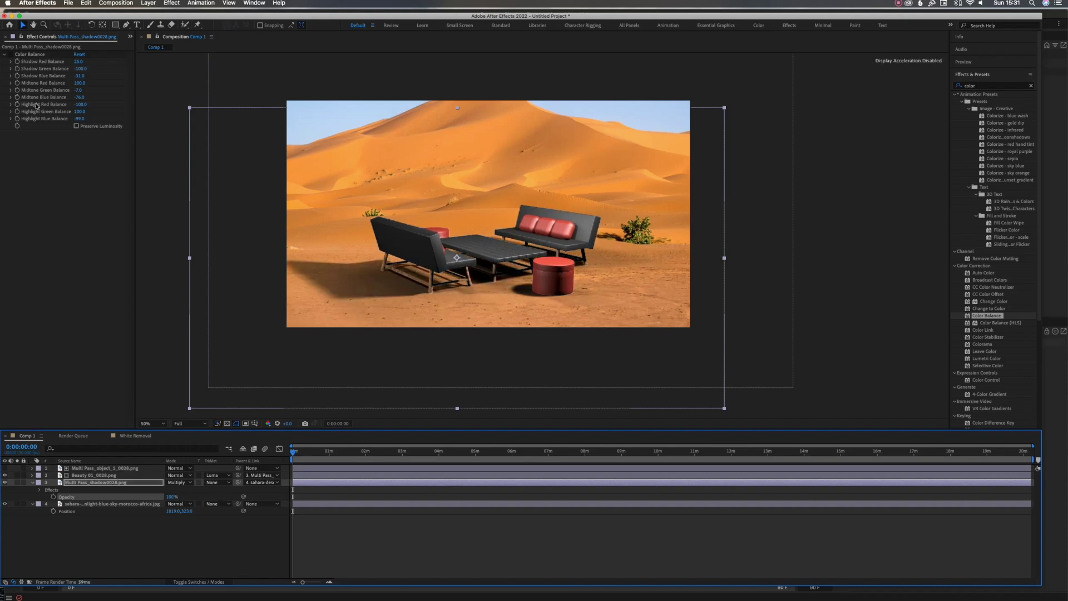
click(11, 54)
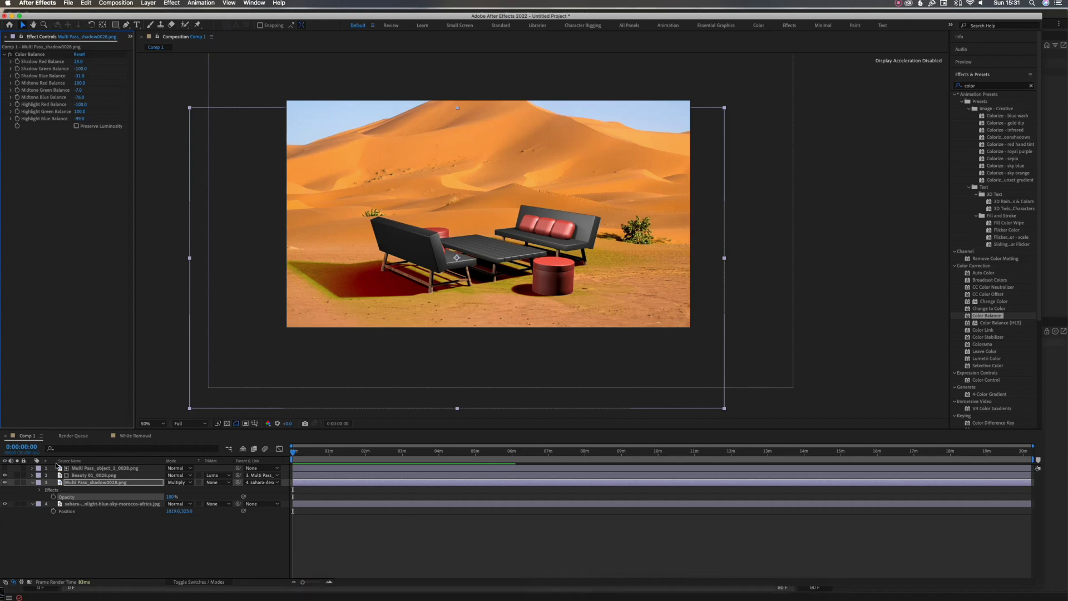
Compare the shadow pass on and off, leaving it visible beneath the furniture
click(5, 482)
click(5, 483)
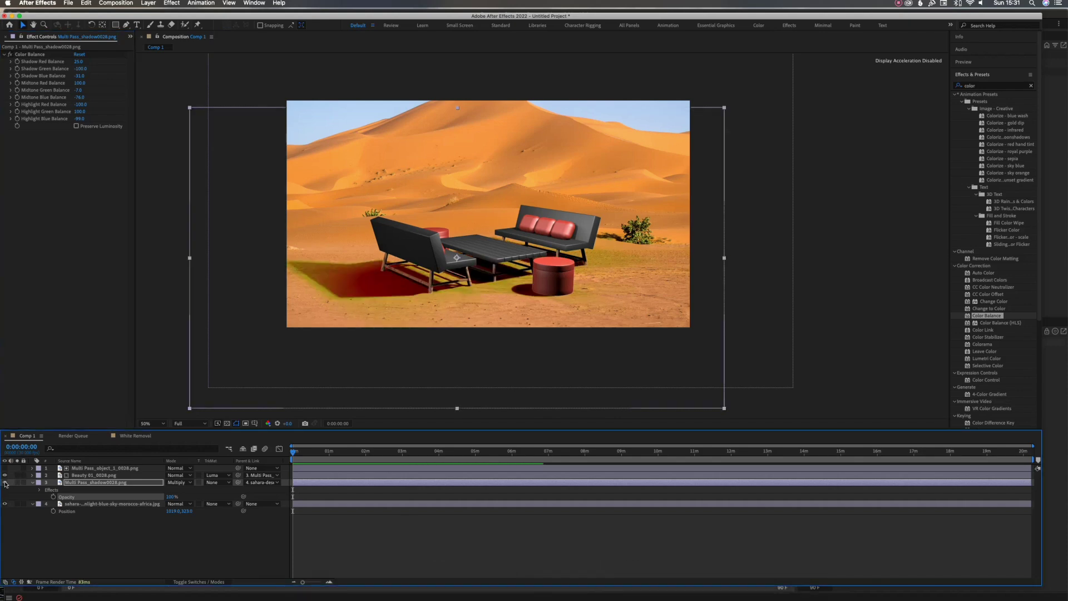
click(5, 482)
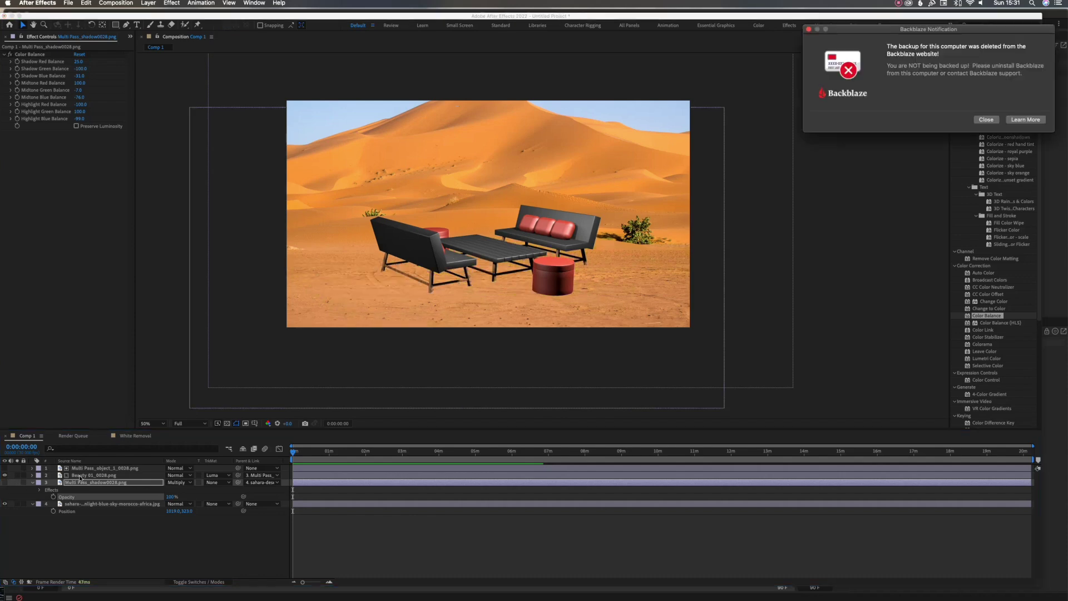
click(985, 119)
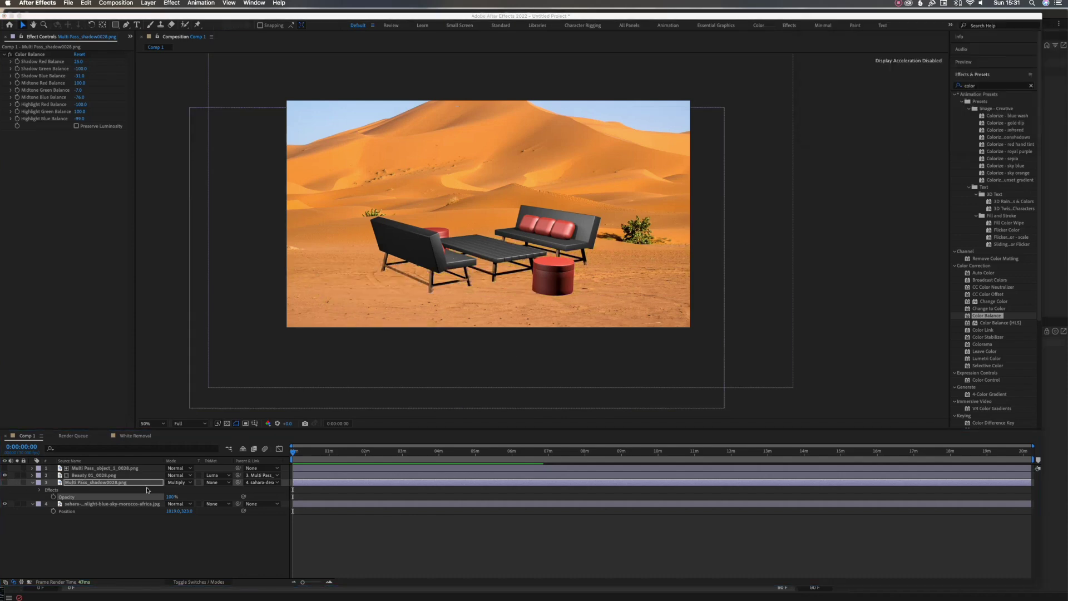
click(88, 476)
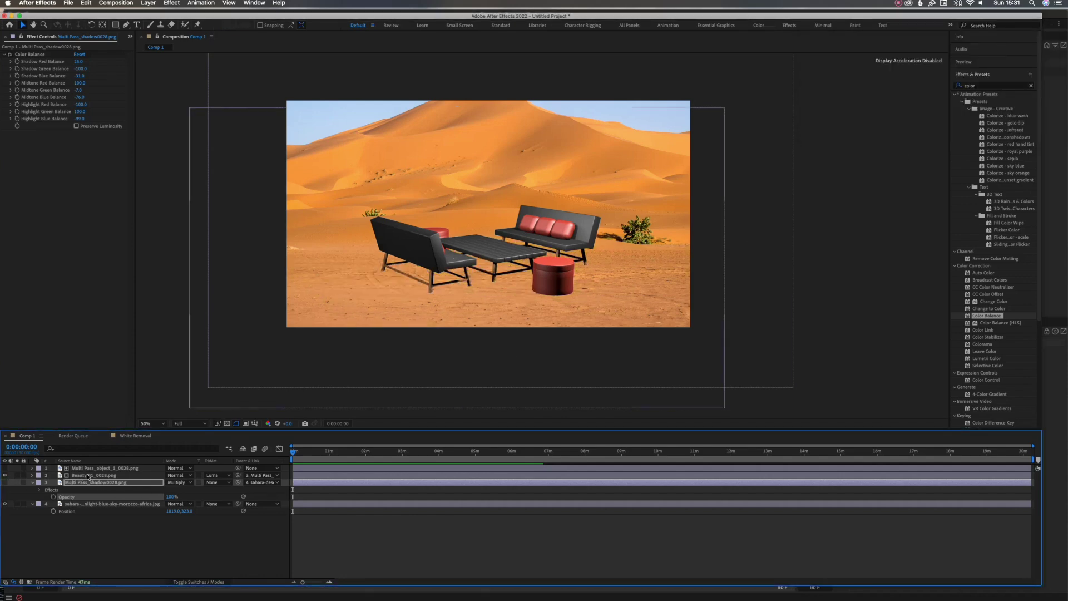
click(4, 483)
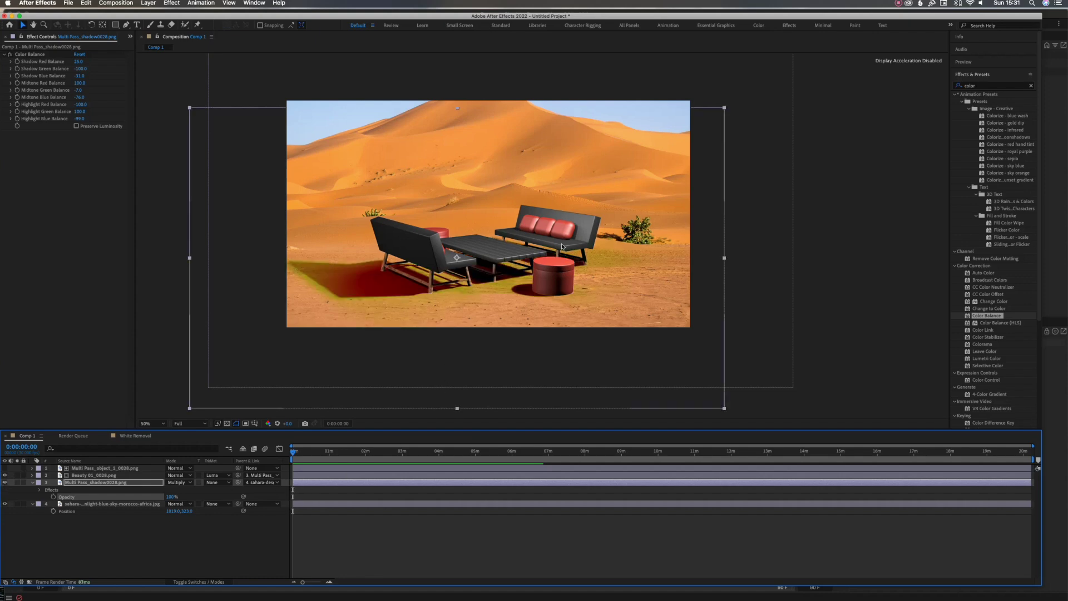
click(157, 552)
mouse_move(745, 595)
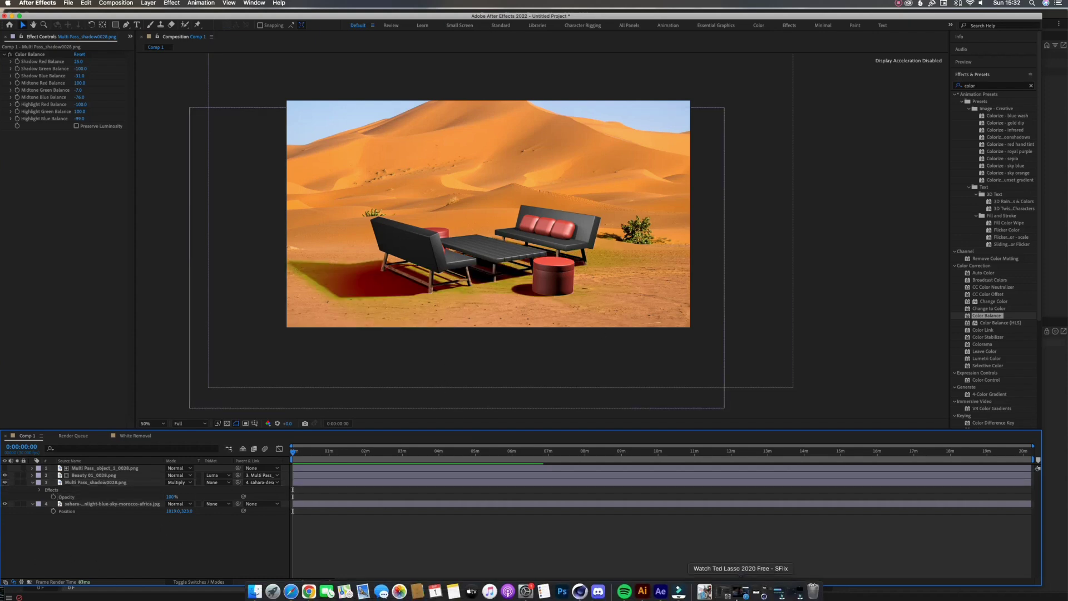
Create a new Untitled 6 document, then delete the tag on the shadow scene's Objects group
click(581, 592)
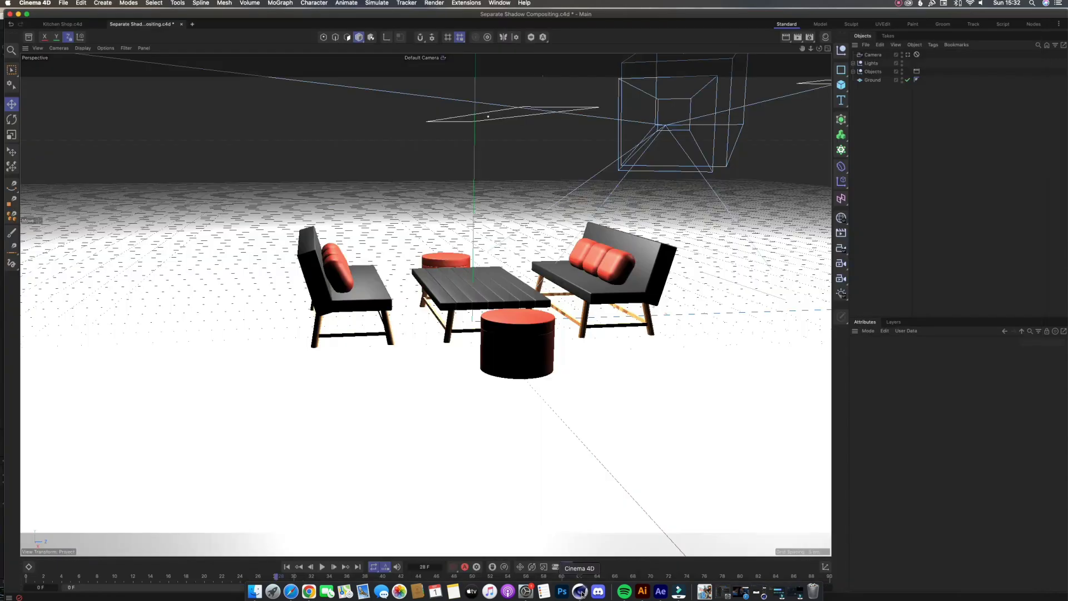
click(192, 24)
click(154, 24)
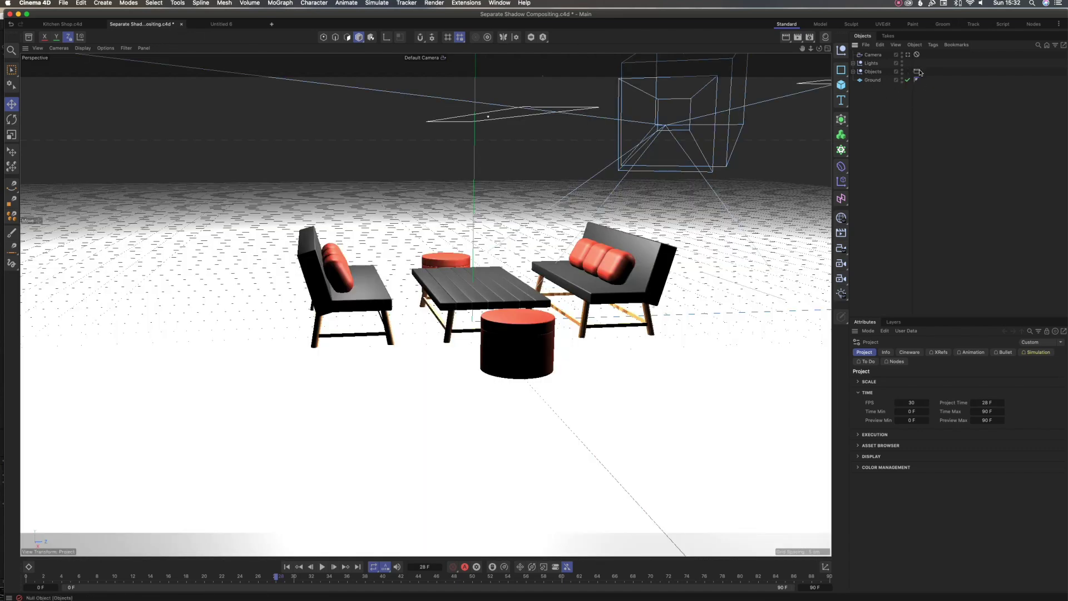
click(917, 72)
key(Delete)
Look through the scene camera and hide the Lights group in the viewport
click(852, 63)
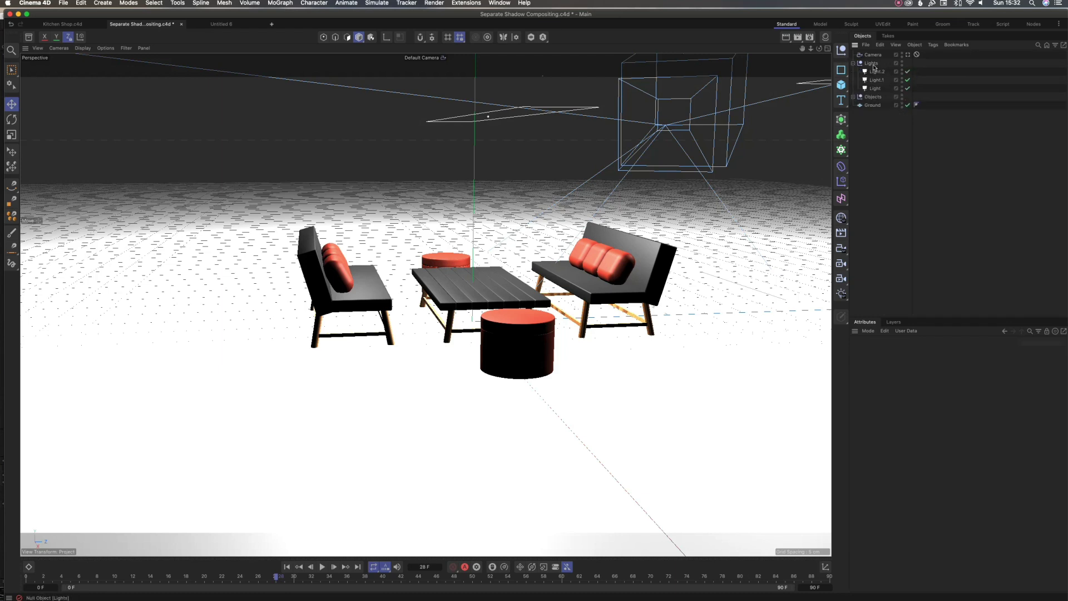
click(871, 63)
click(875, 54)
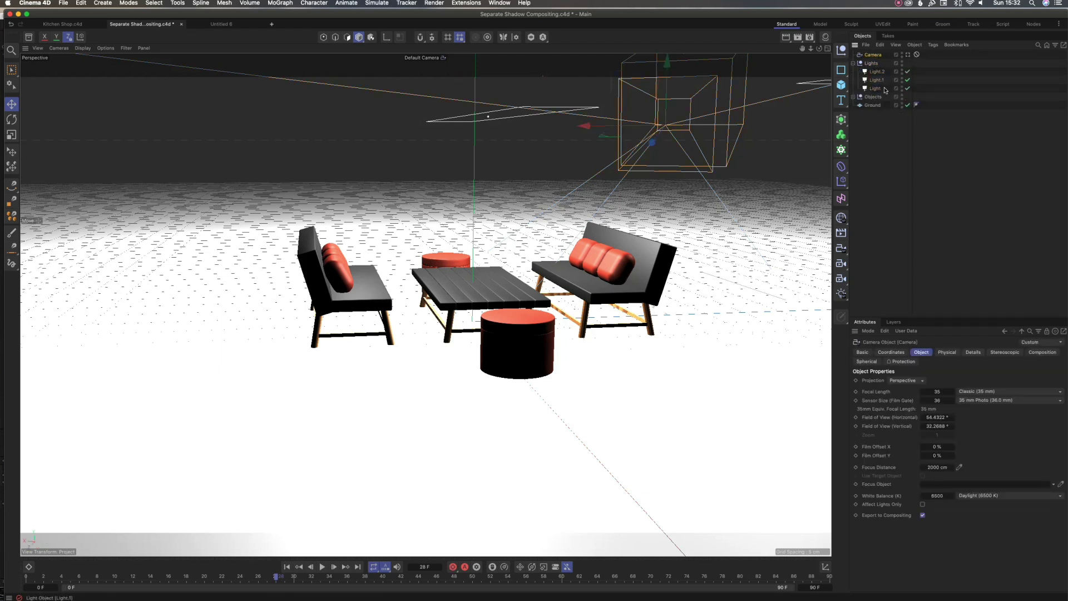
click(853, 97)
click(853, 97)
click(873, 97)
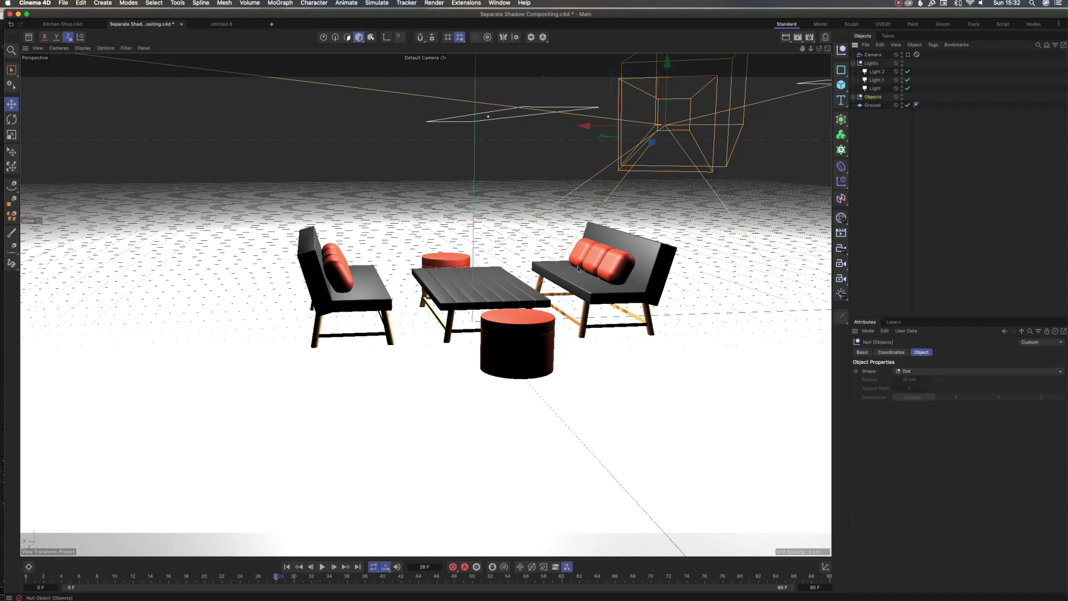
click(867, 120)
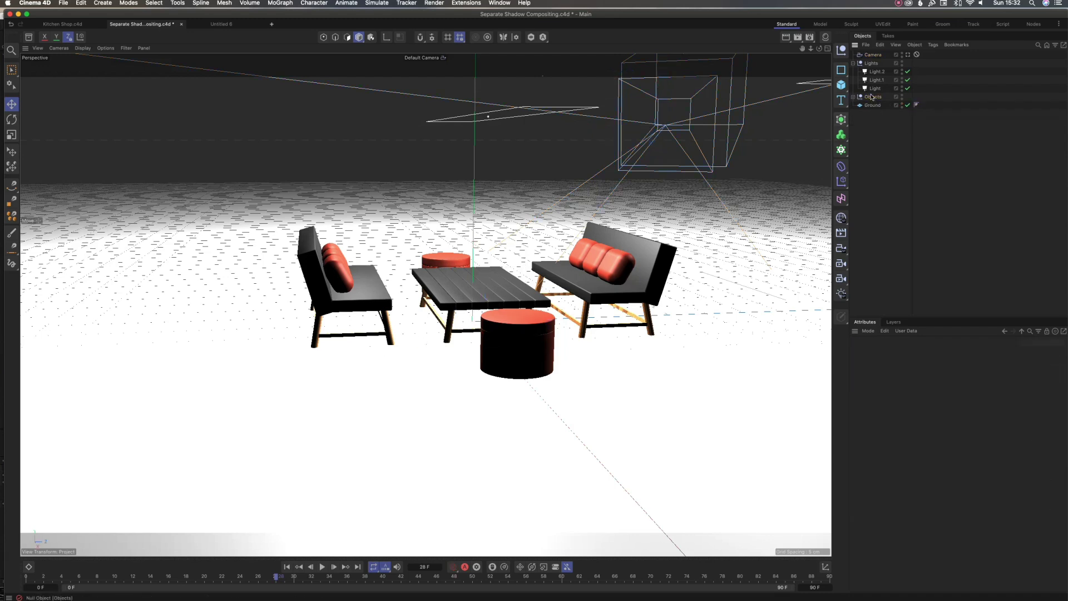
click(906, 55)
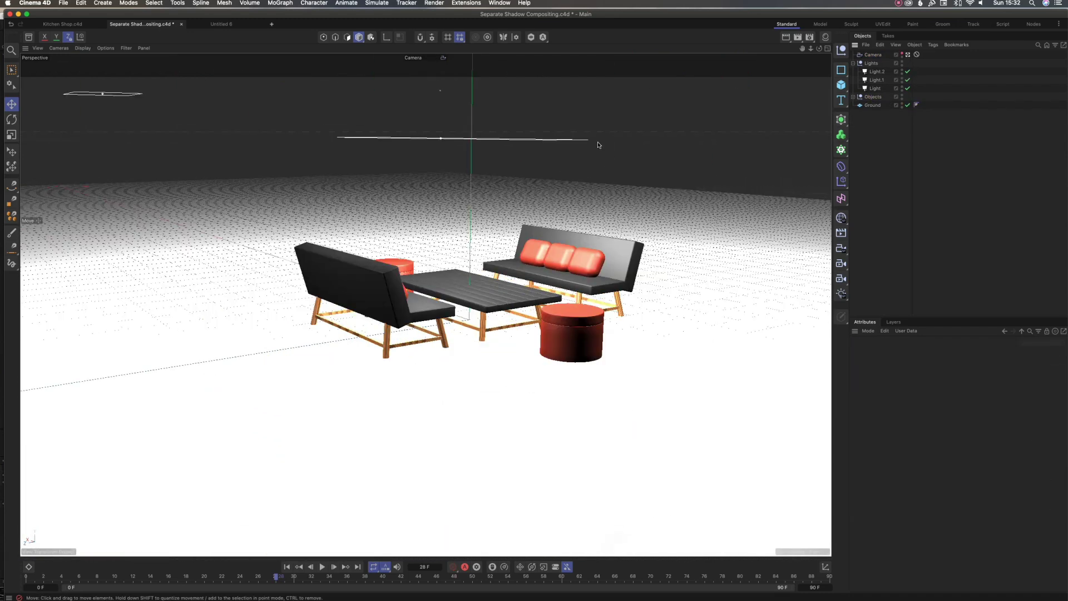
click(852, 63)
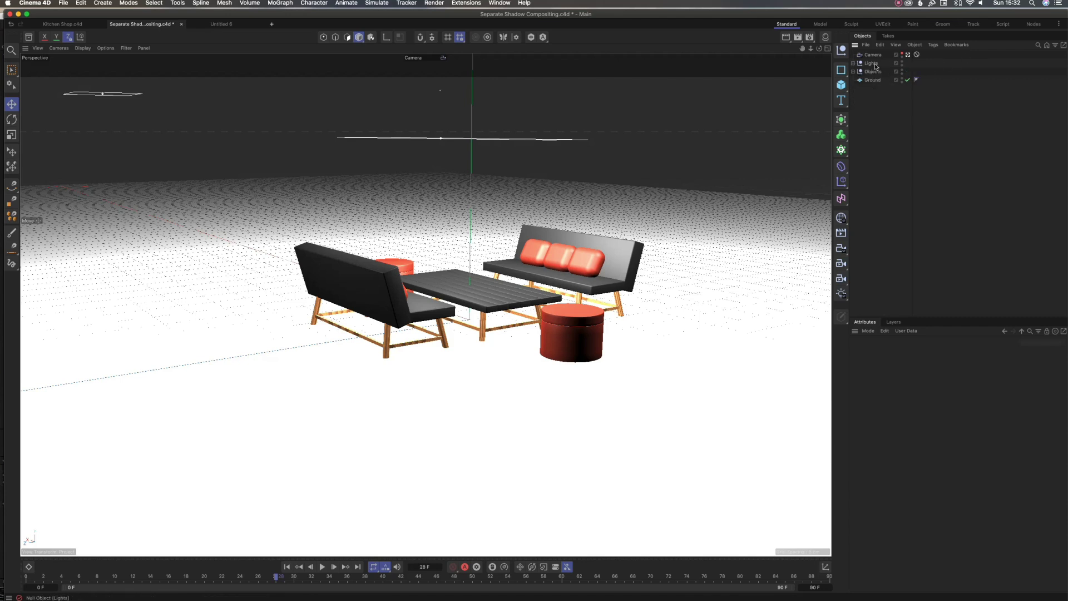
click(902, 63)
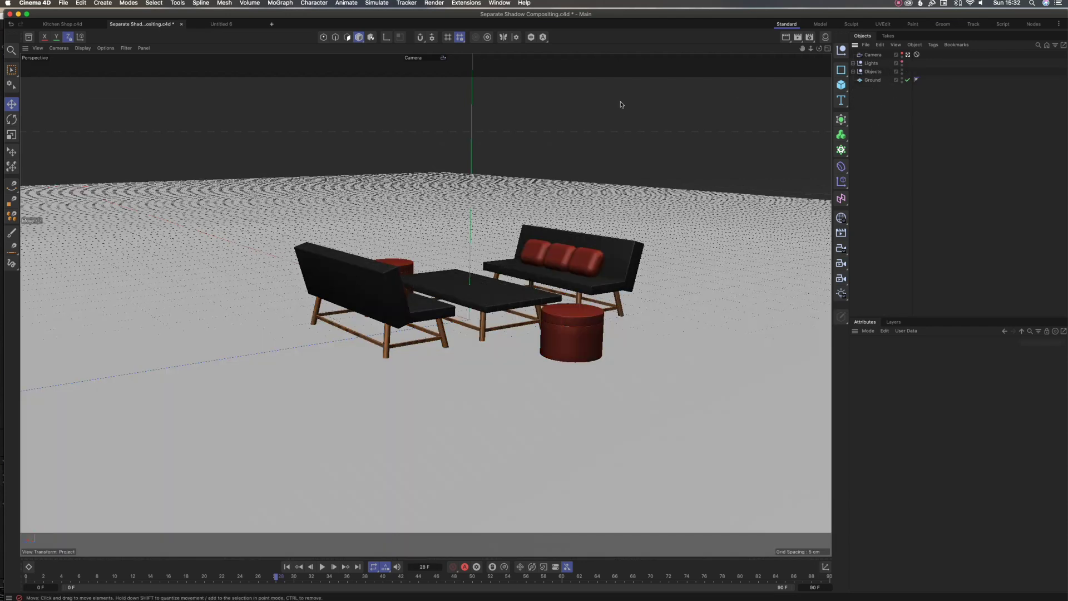
Select Camera, Lights, Objects and Ground together
click(871, 71)
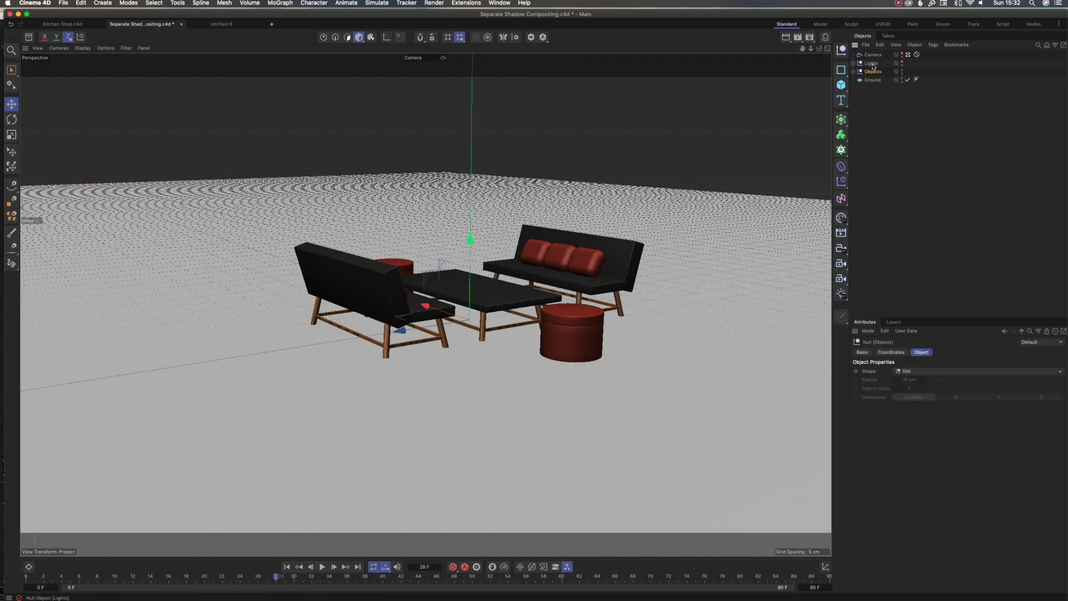
shift+click(872, 54)
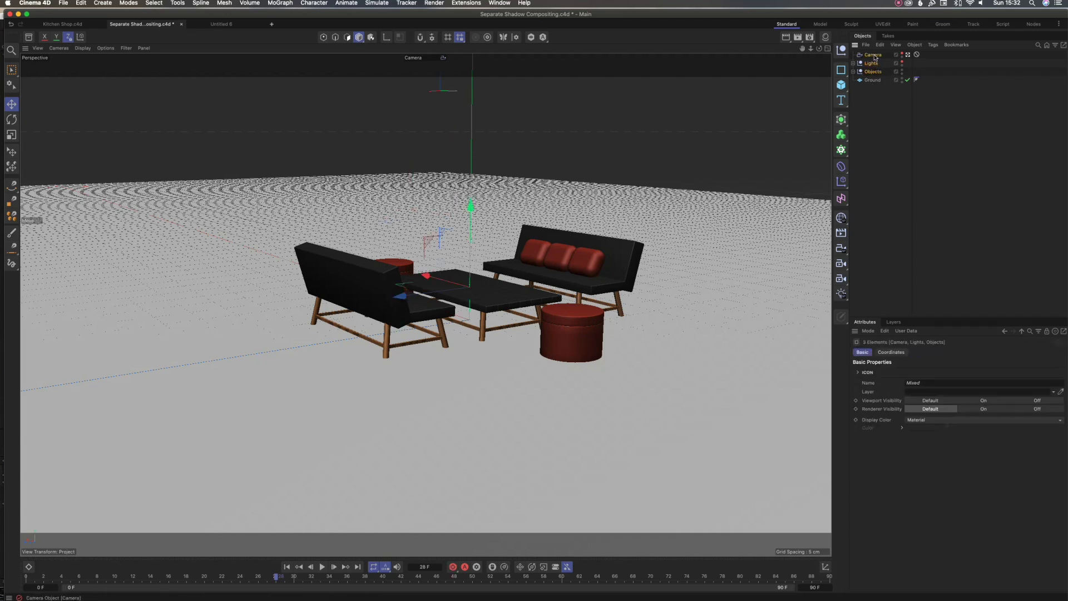
shift+click(876, 80)
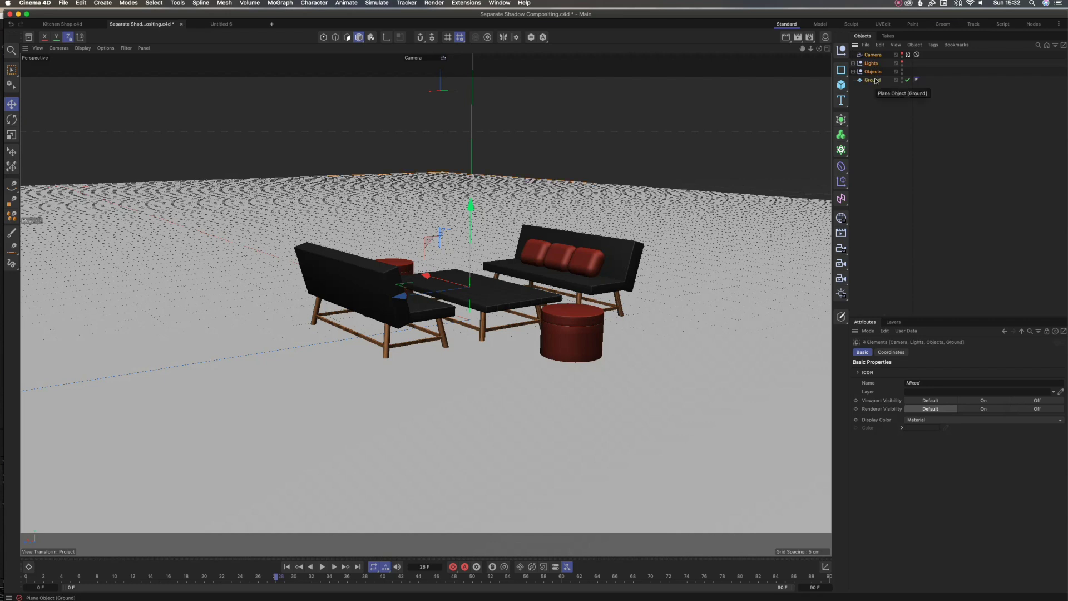
Paste the copied camera, lights, objects and ground into Untitled 6 and view through its camera
key(ctrl+Tab)
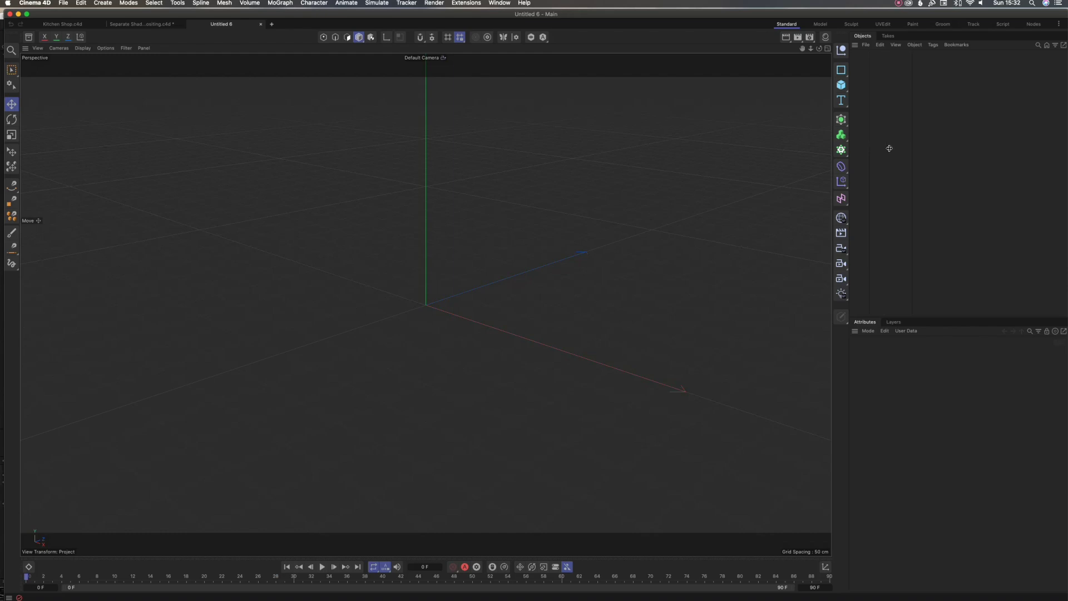
key(ctrl+v)
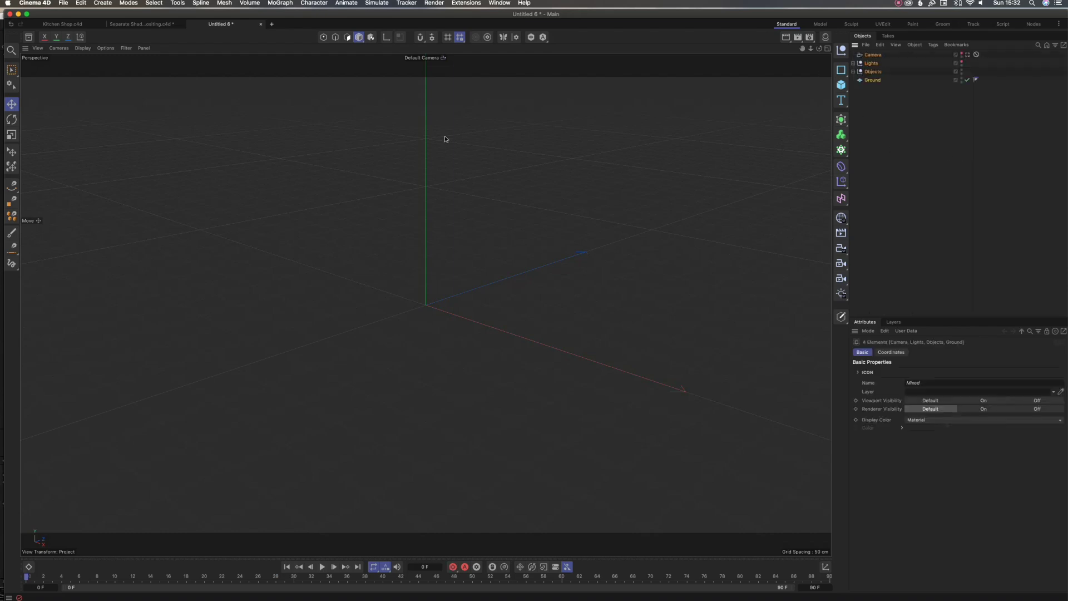
click(967, 54)
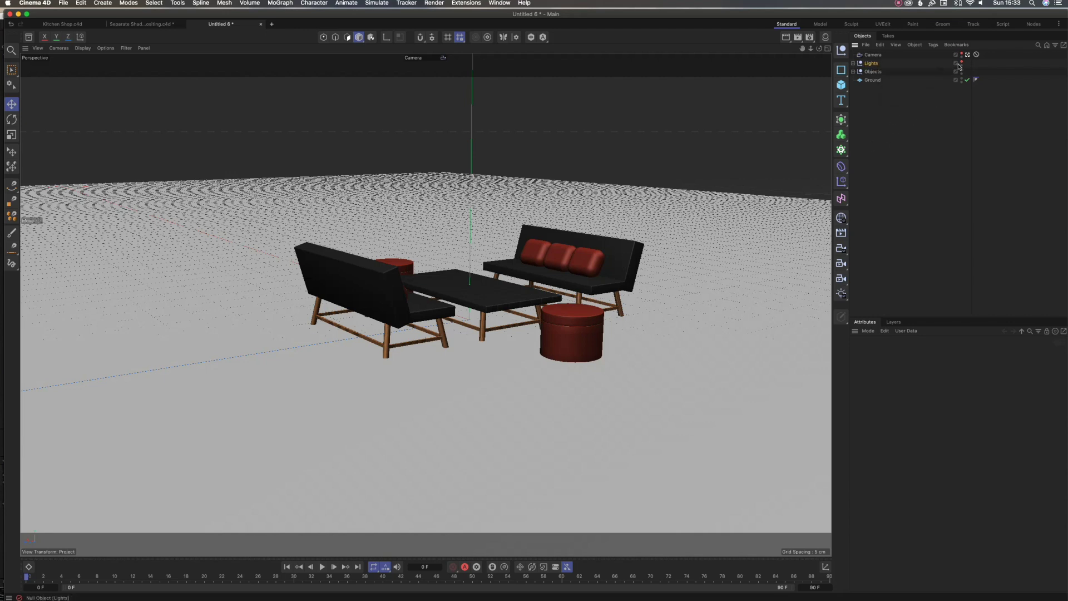
Toggle the Lights group's viewport visibility, leaving the lights hidden
click(876, 63)
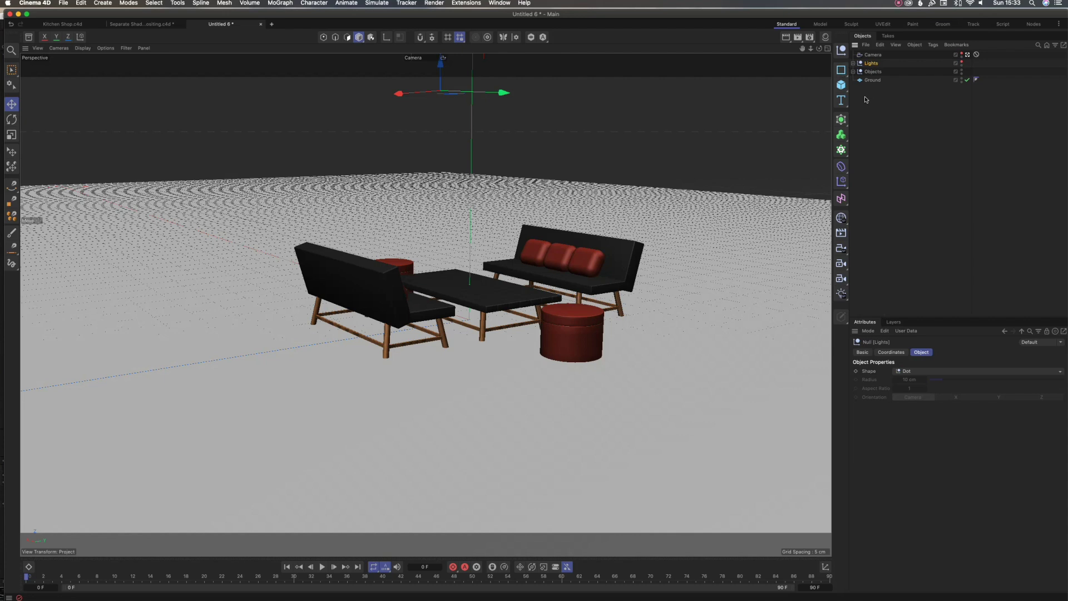
click(961, 63)
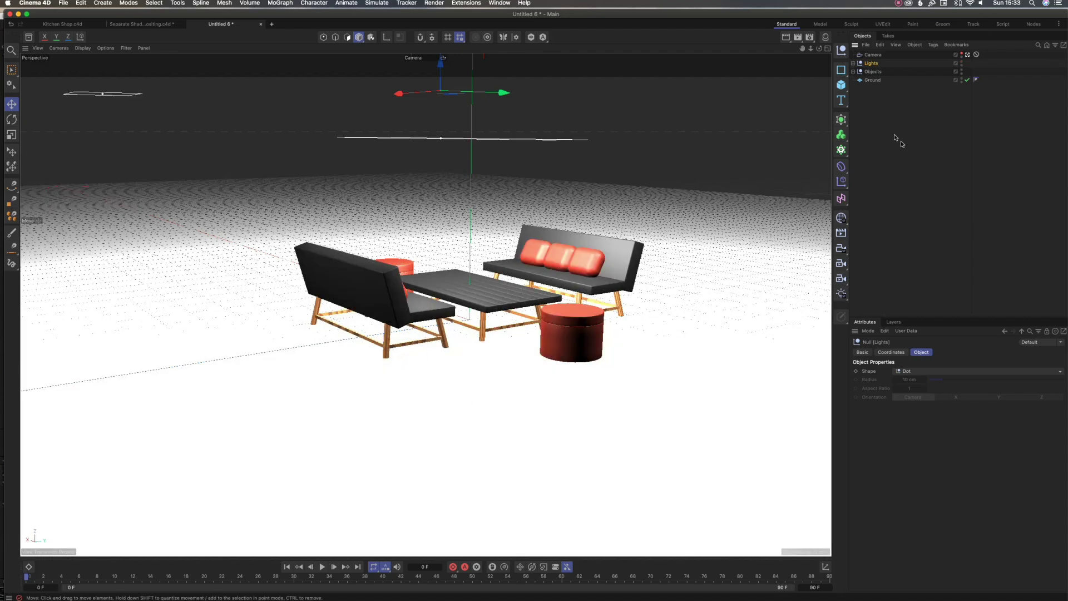
click(961, 64)
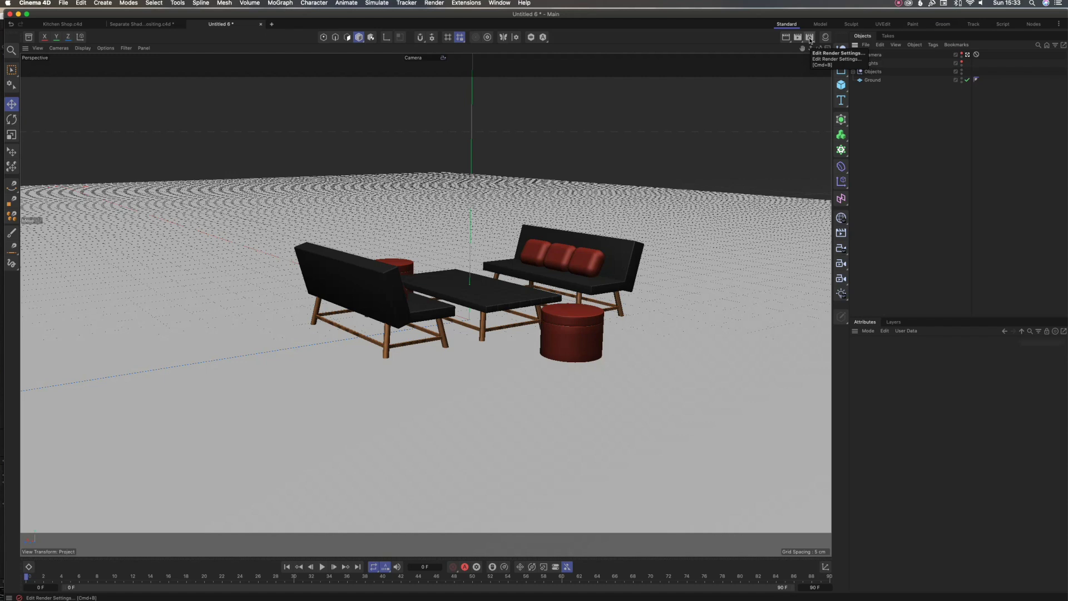
Set the render output resolution to 1920 × 1080
click(810, 38)
drag(883, 35, 687, 113)
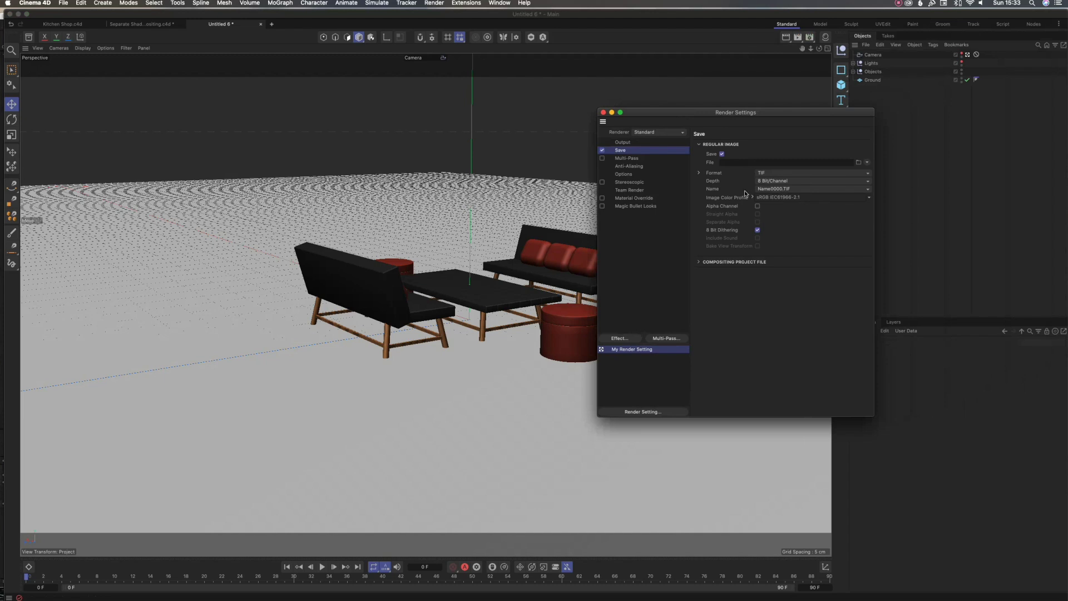
click(623, 143)
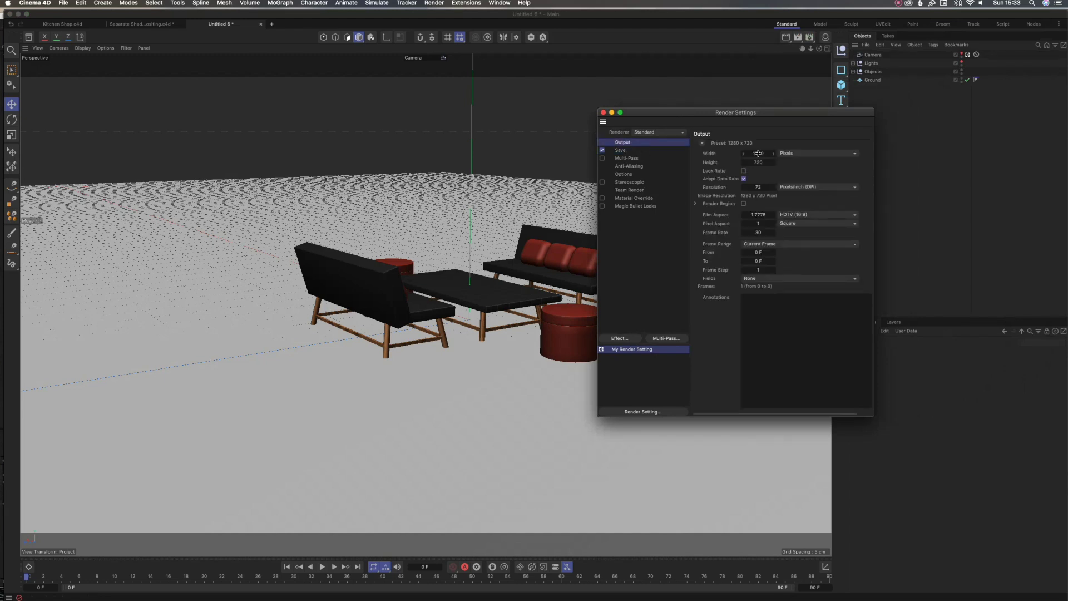
double_click(756, 153)
text(1920)
click(758, 161)
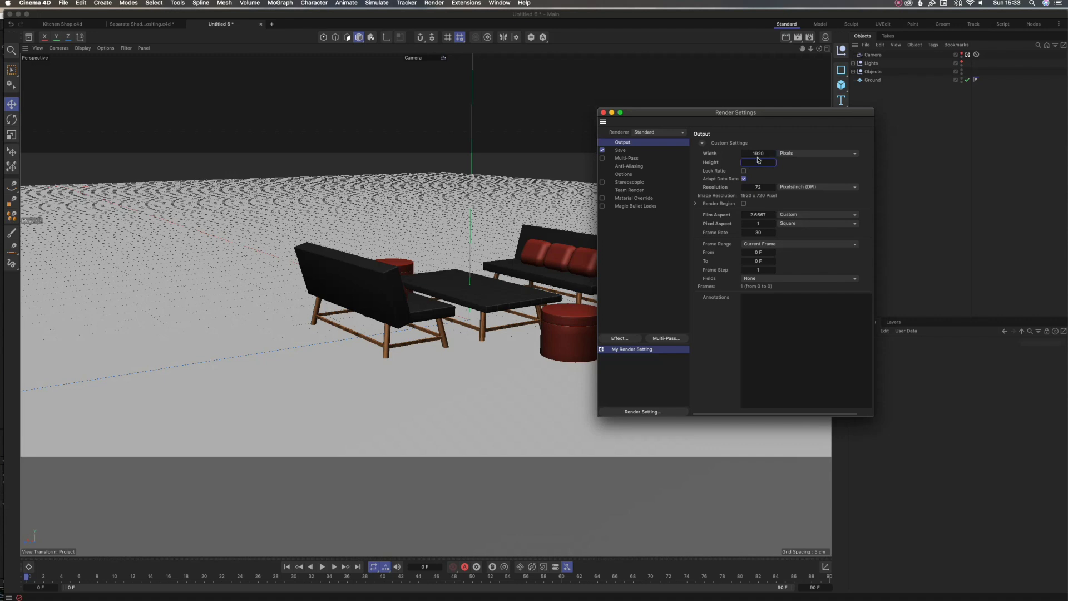
click(626, 150)
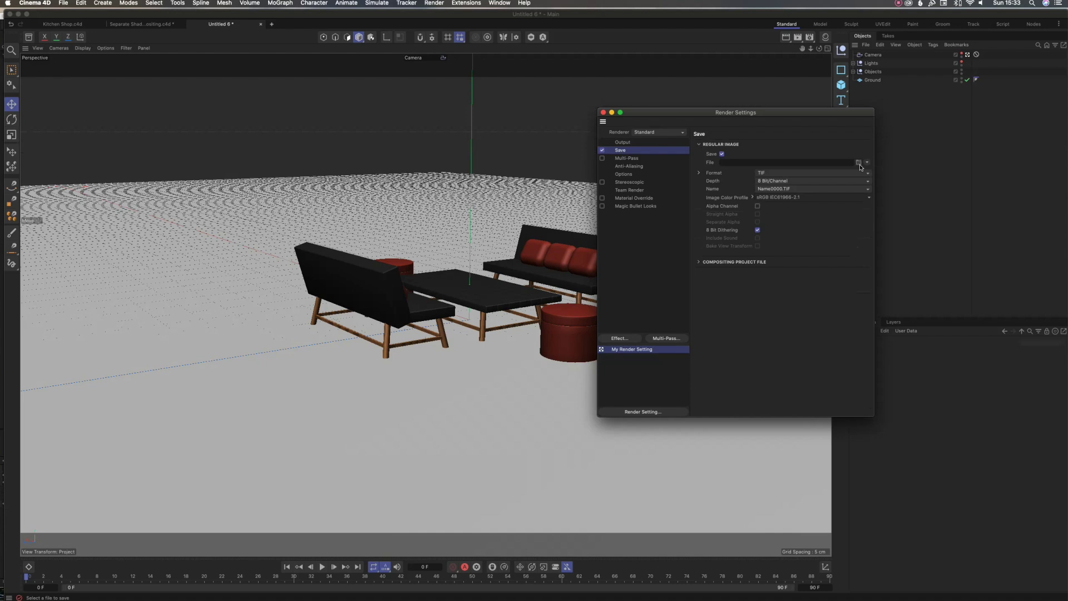
Set the save path to Beauty 01 inside a new Render 2 folder under Shadow Compositing
click(859, 163)
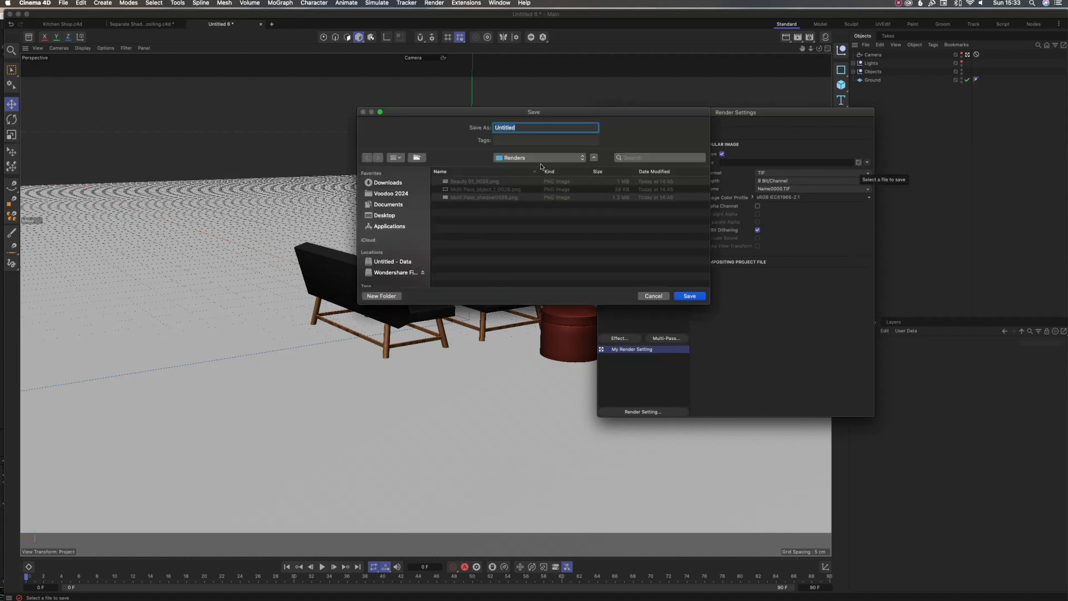
click(522, 159)
click(523, 239)
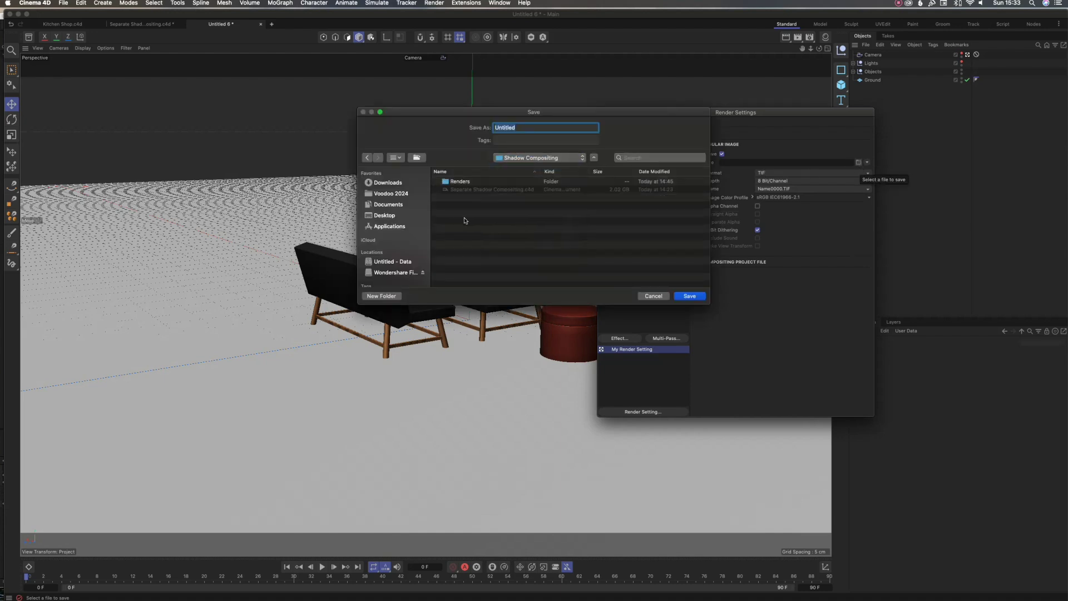
click(391, 298)
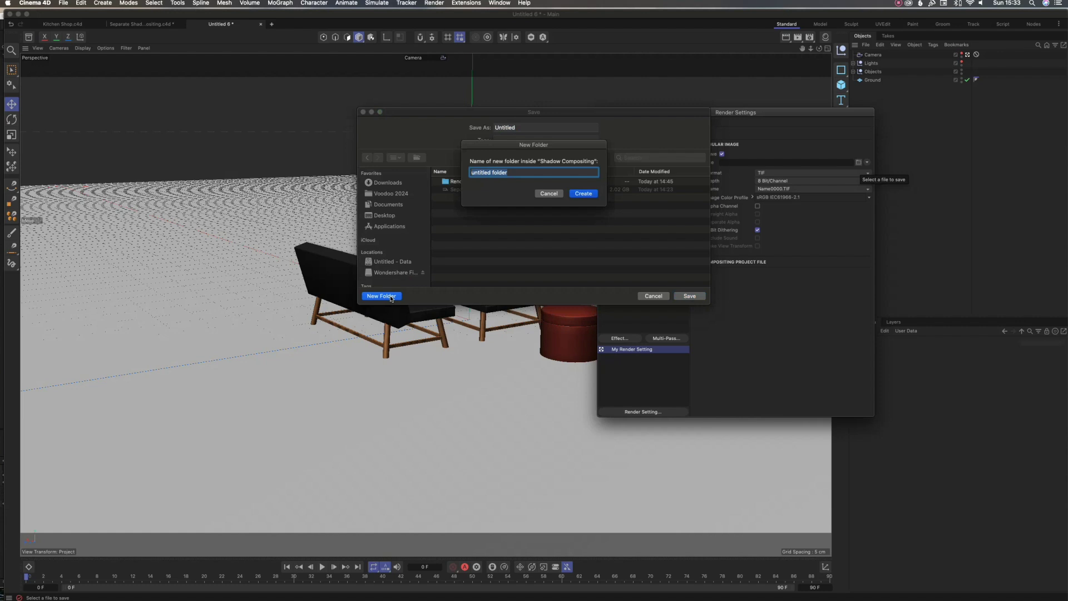
text(Render 2)
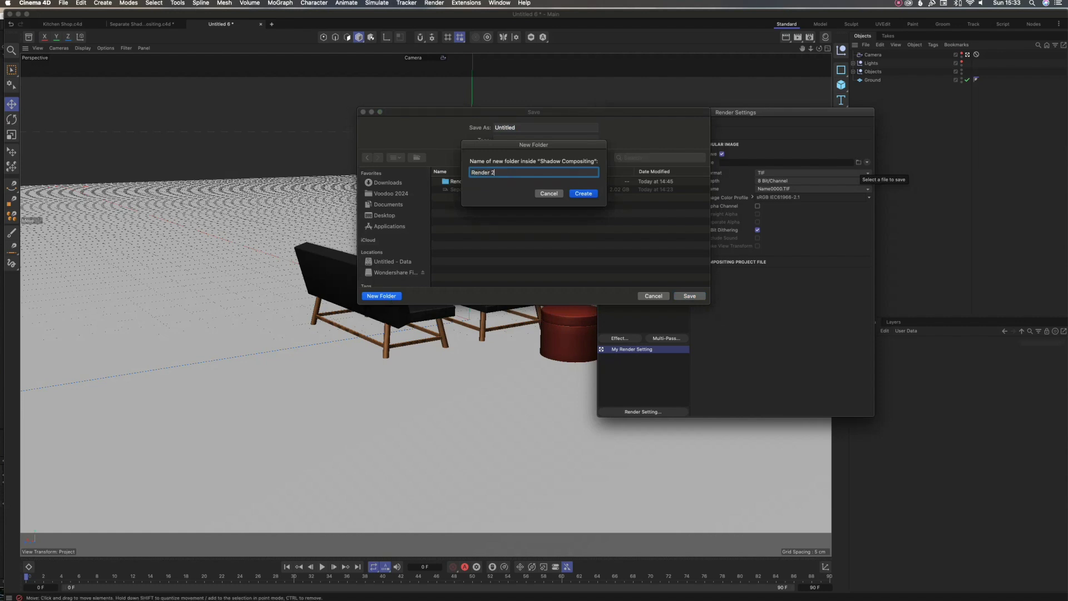
key(Return)
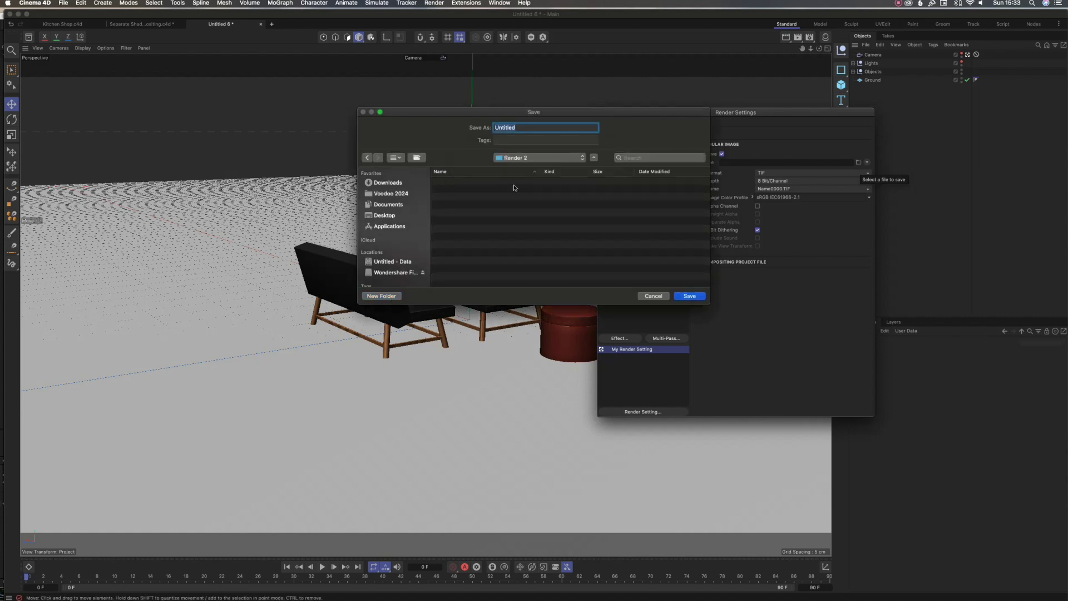
text(Beauty 01)
key(Return)
Save as PNG at 16 bits per channel with an alpha channel
click(812, 172)
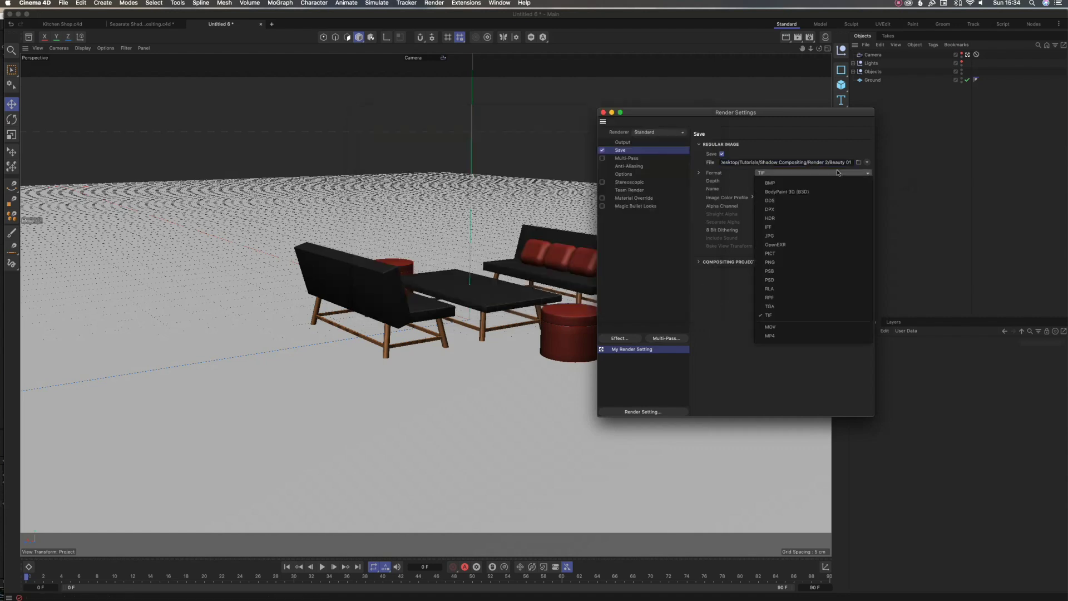
click(794, 261)
click(782, 184)
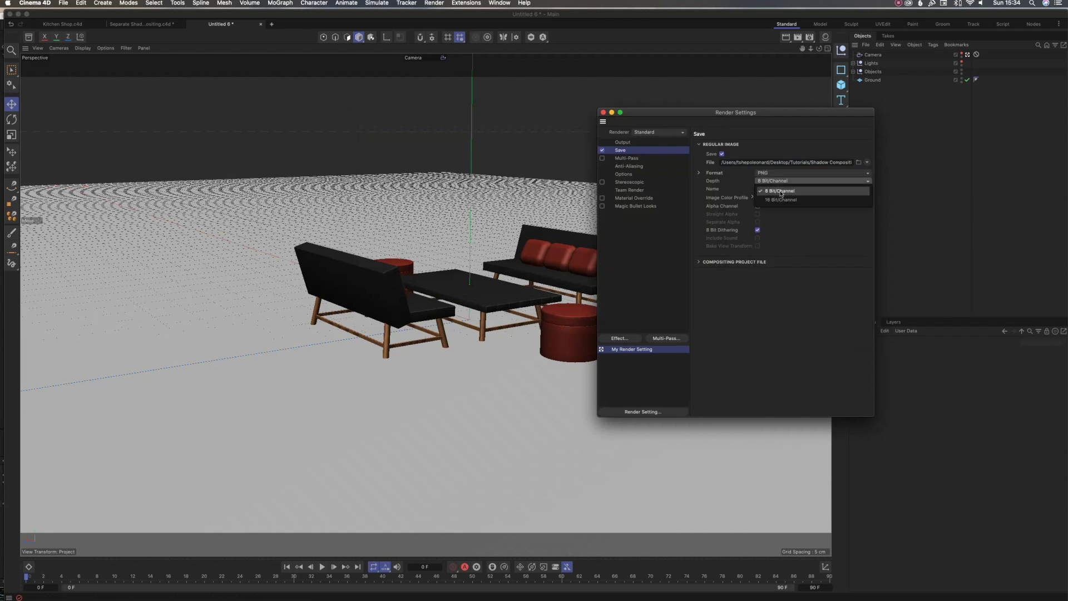
click(778, 191)
click(756, 206)
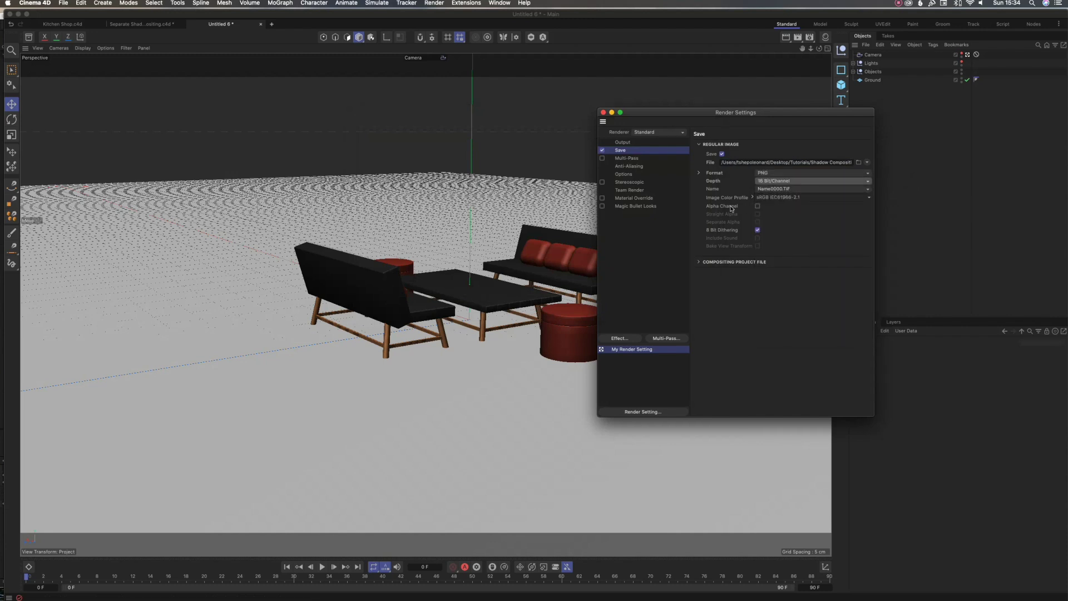
click(757, 207)
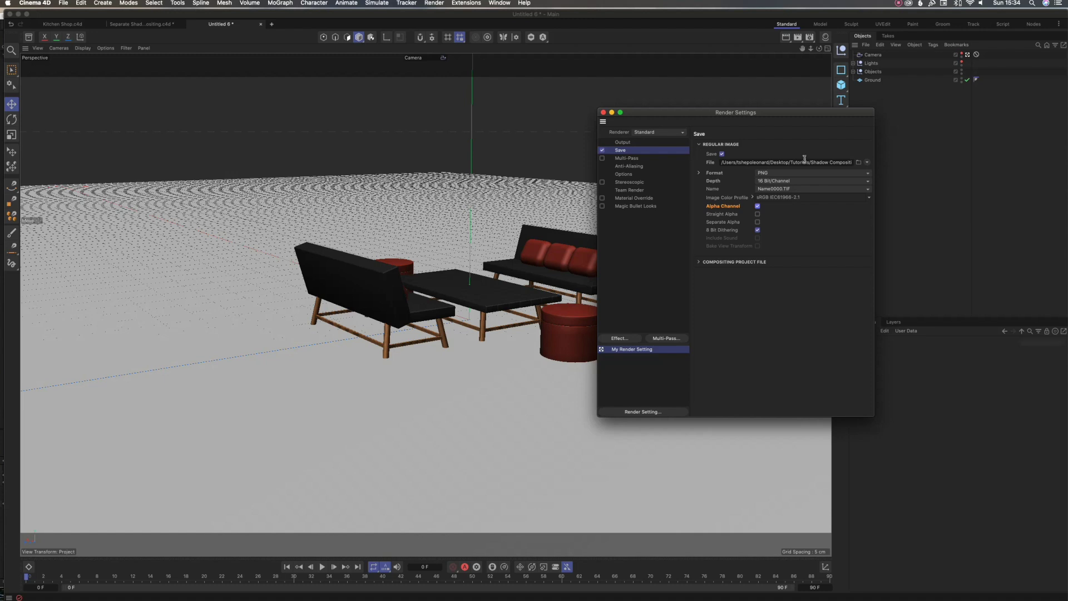
Enable Multi-Pass rendering and add a Shadow pass
click(628, 159)
click(602, 158)
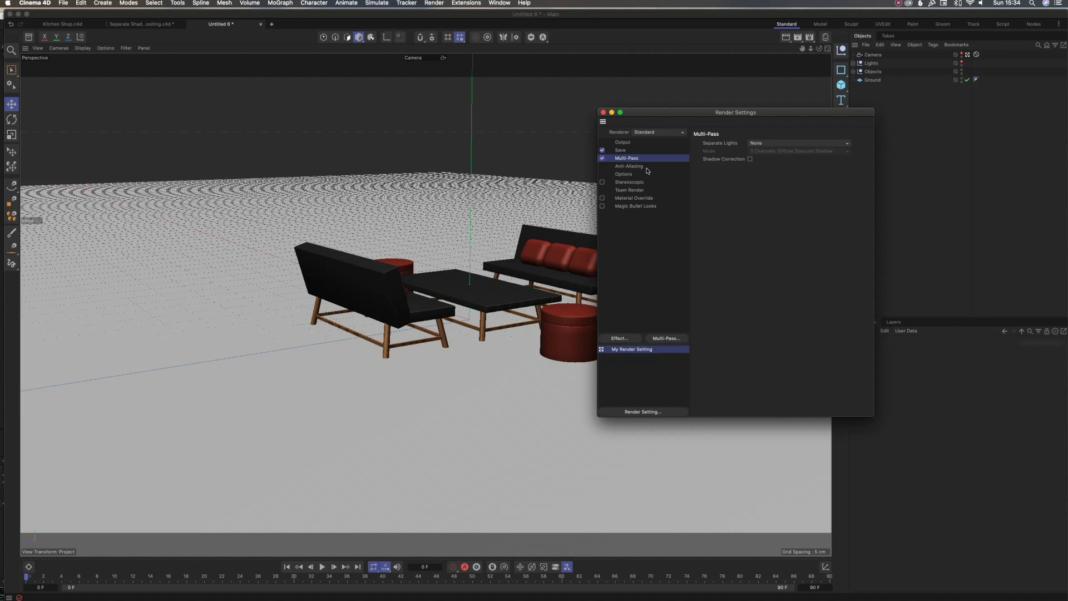
click(667, 339)
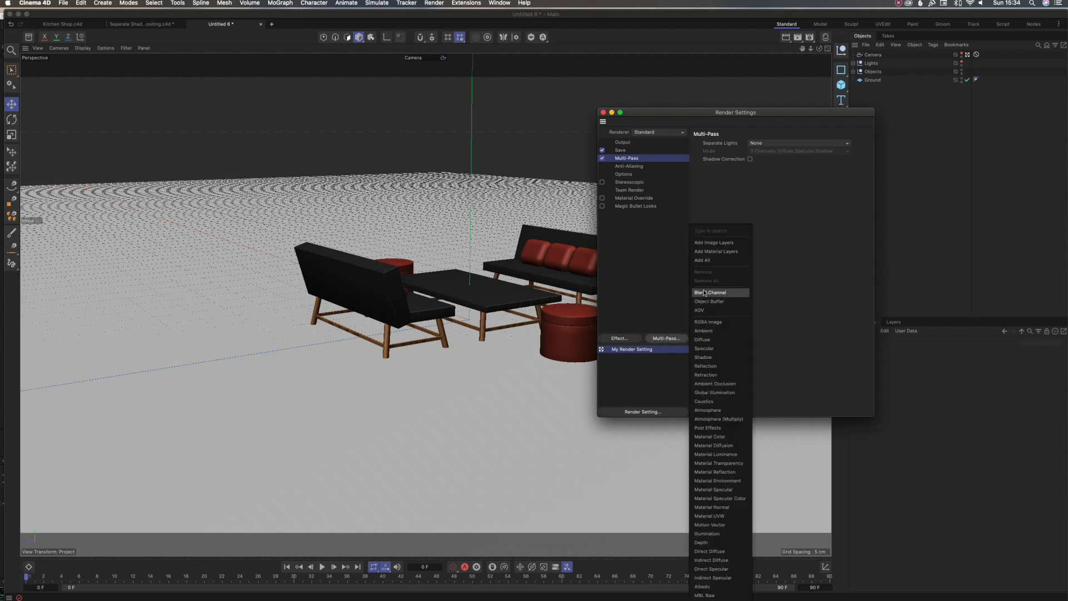
text(sh)
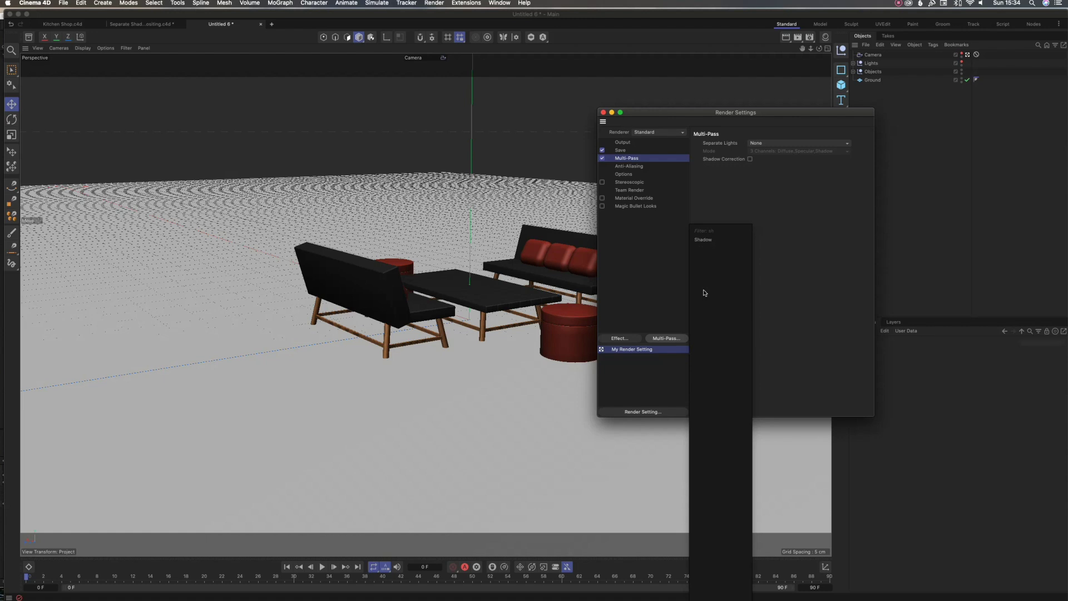
click(704, 239)
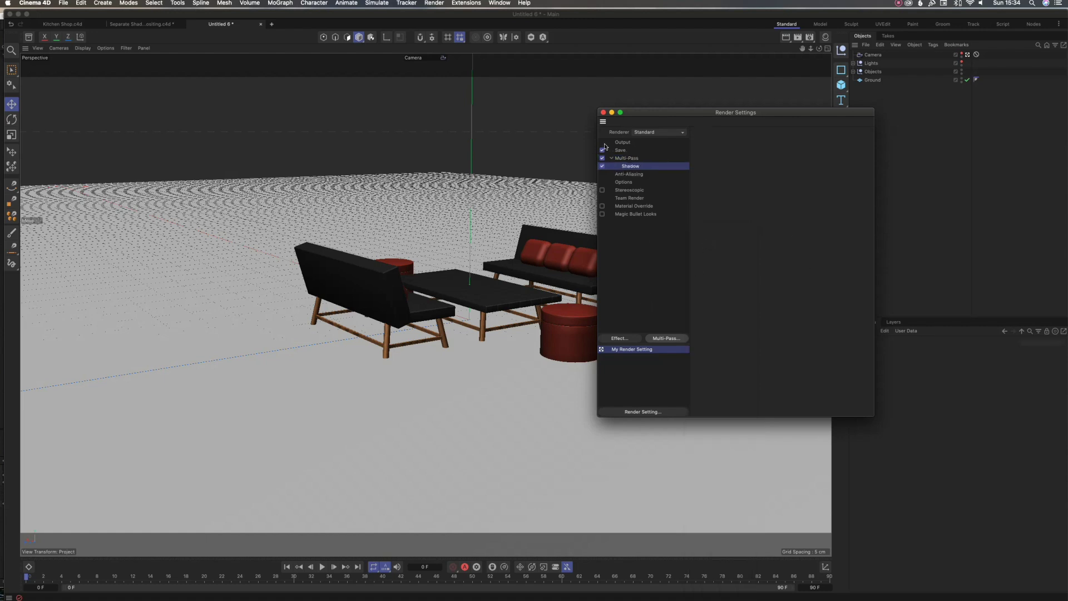
Add an Object Buffer pass and set its Group ID to 1
click(666, 339)
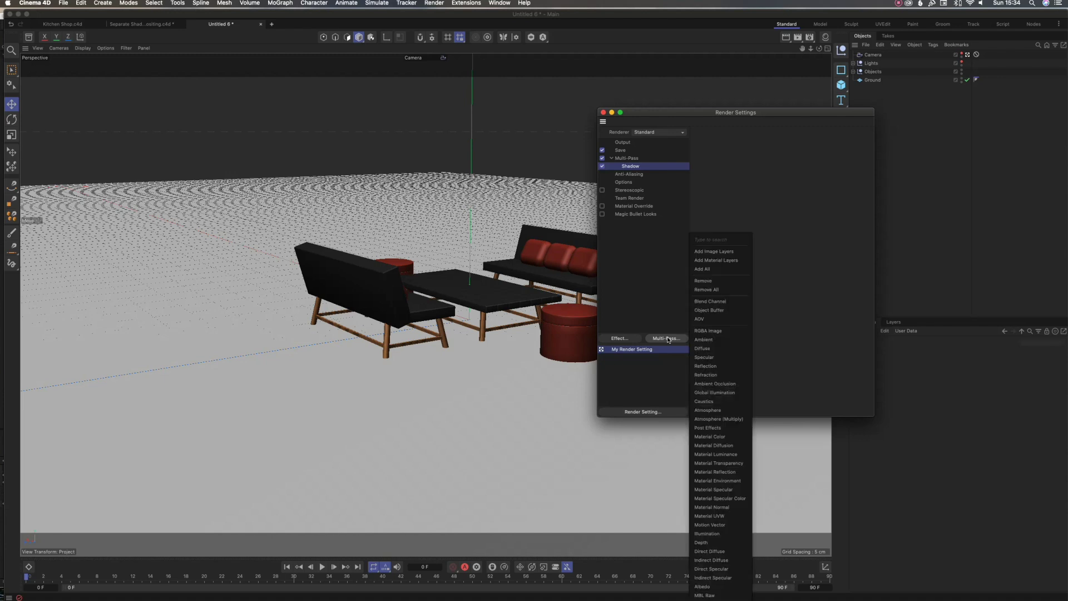
text(ob)
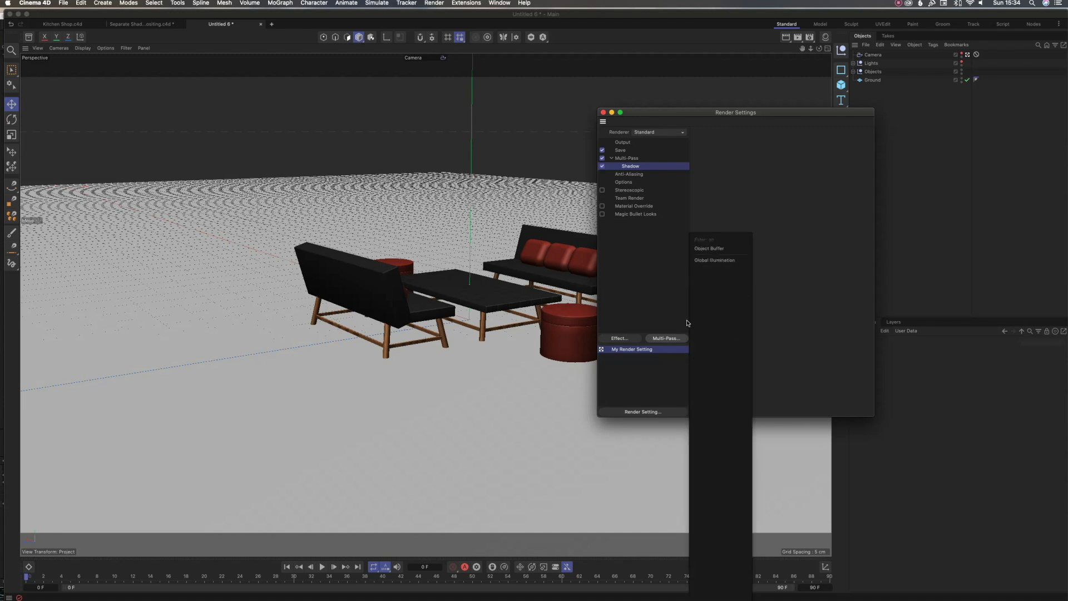
click(718, 249)
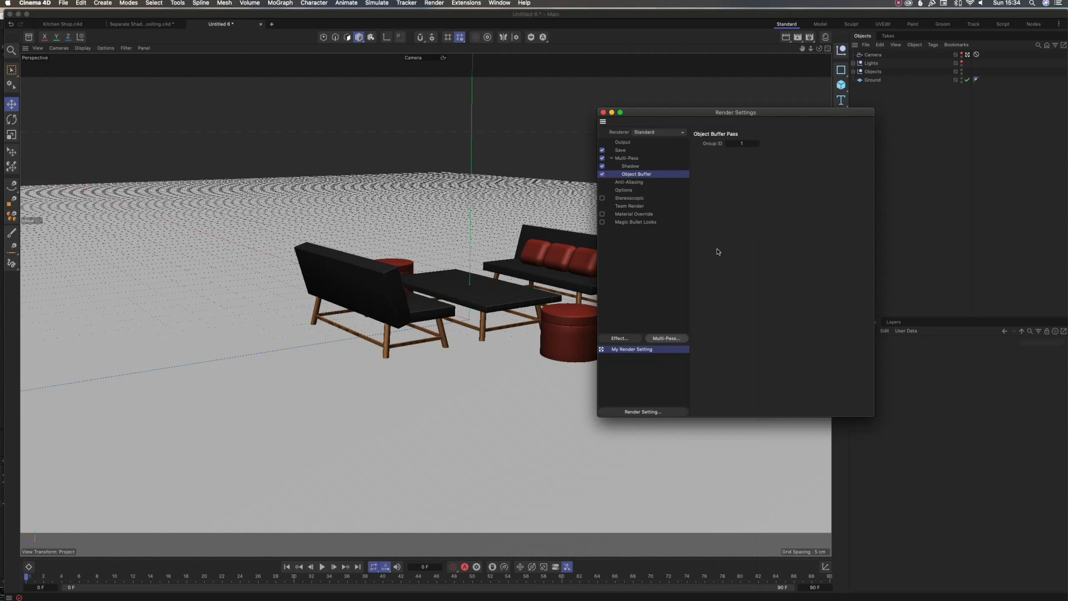
click(744, 144)
text(1)
Confirm the Object Buffer Group ID of 1 and select the Objects group
click(658, 180)
drag(777, 114, 644, 86)
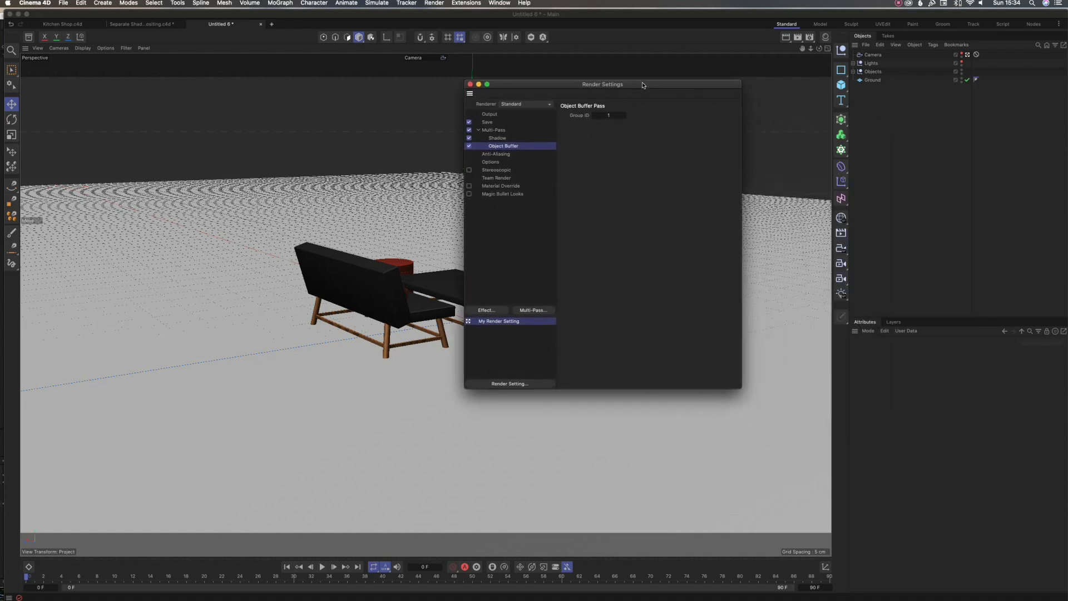
click(883, 97)
click(873, 72)
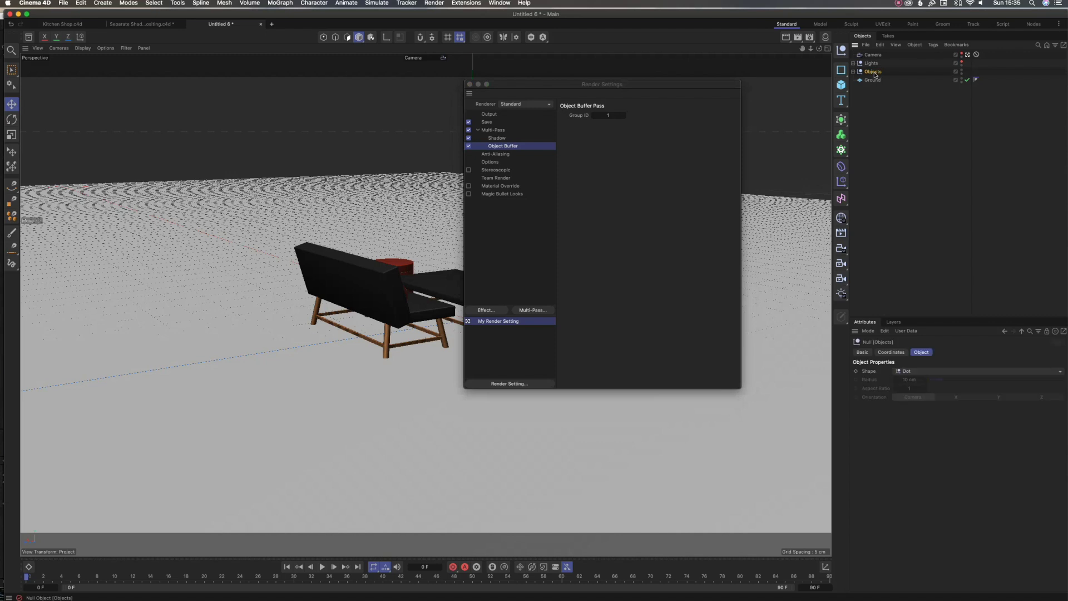
drag(688, 87, 748, 327)
Delete the Wooden Flooring cloner from the Objects group
click(853, 72)
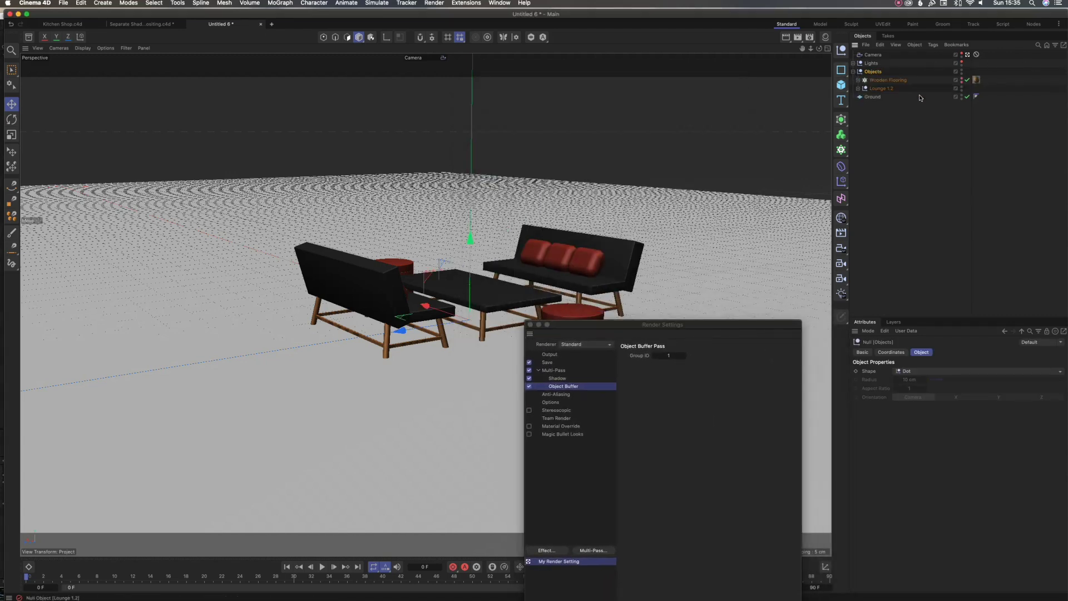
click(853, 72)
click(853, 72)
click(881, 80)
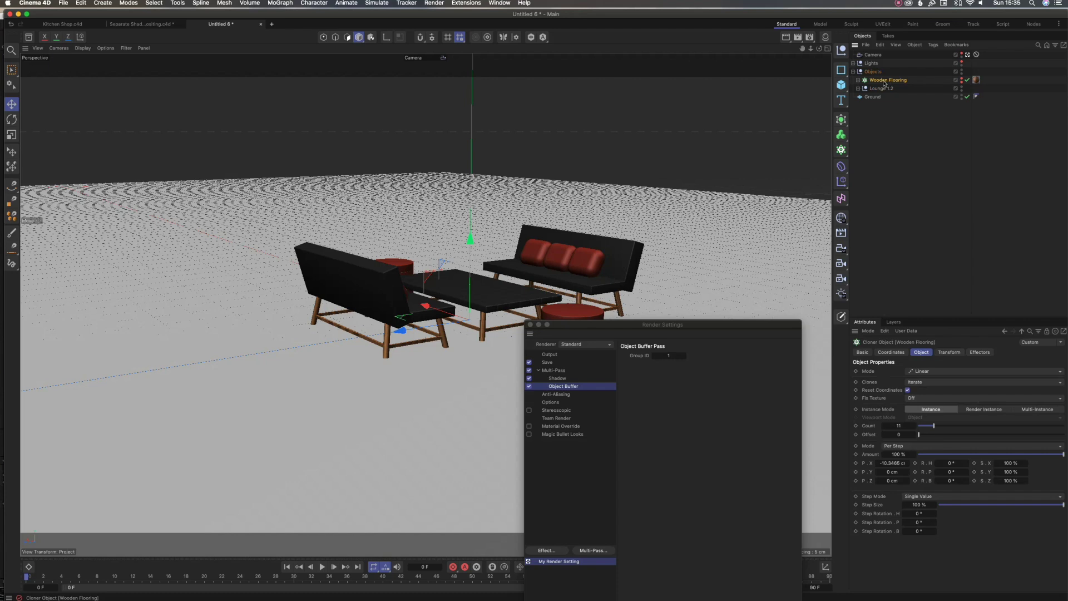
click(884, 80)
key(Delete)
Inspect the Lounge 1.2 hierarchy and Ground plane, ending with the Objects group selected
click(881, 81)
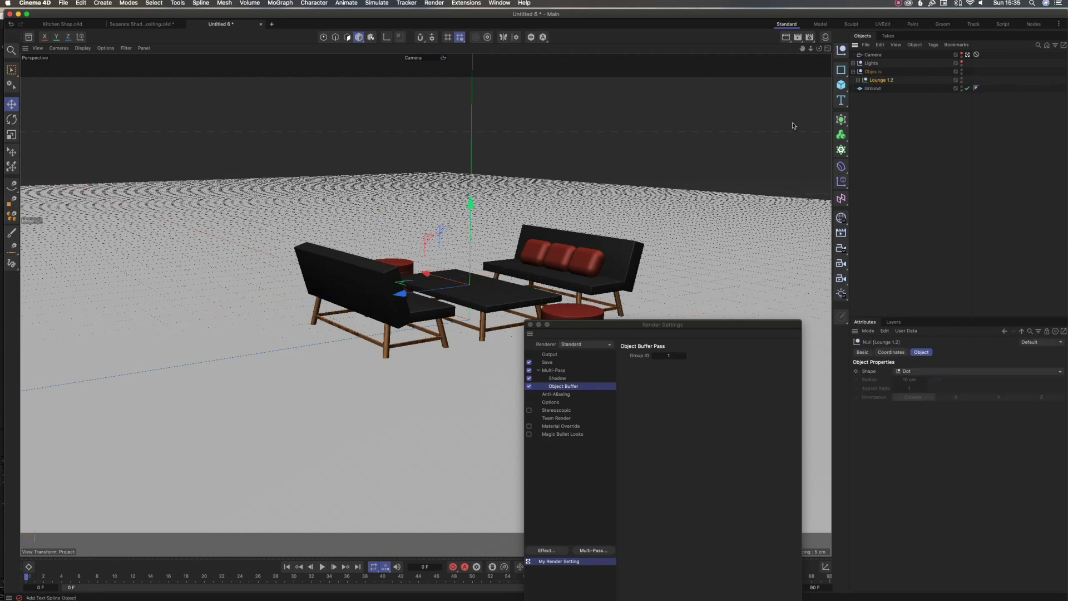
click(857, 81)
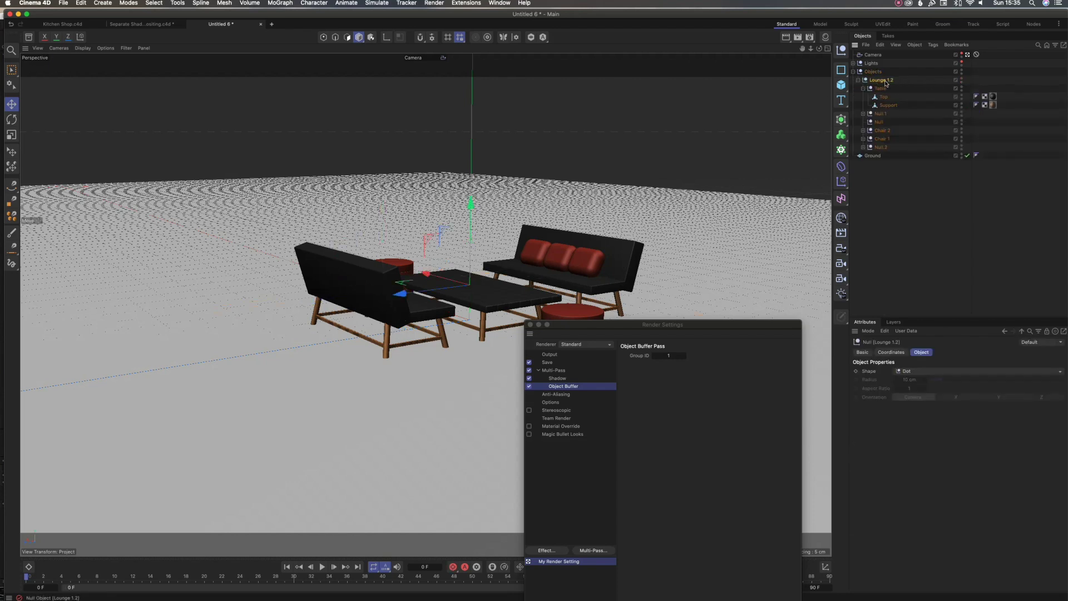
click(862, 89)
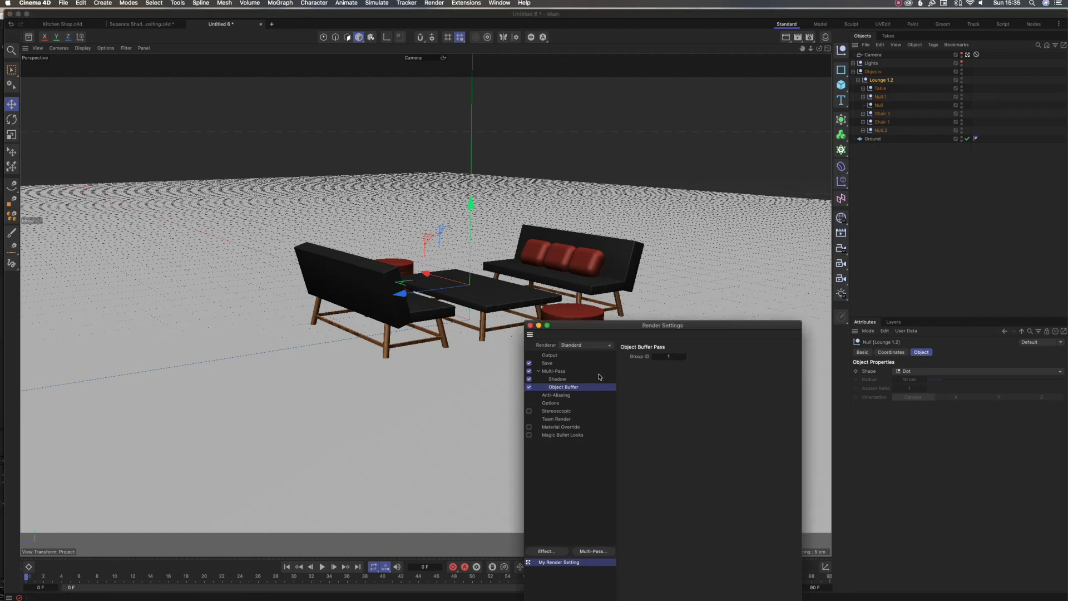
drag(577, 324, 601, 379)
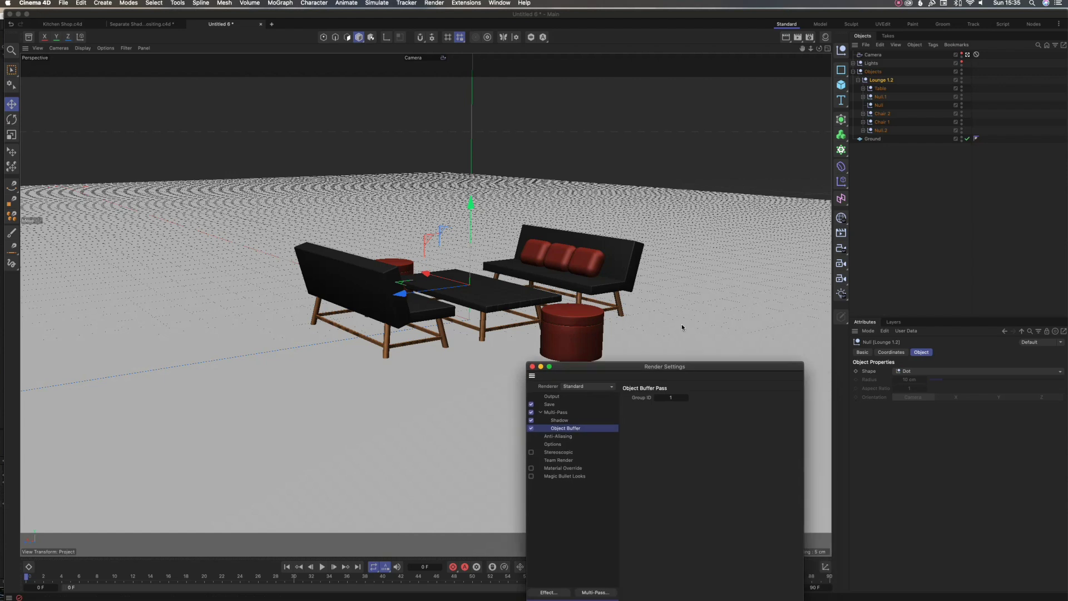
click(859, 81)
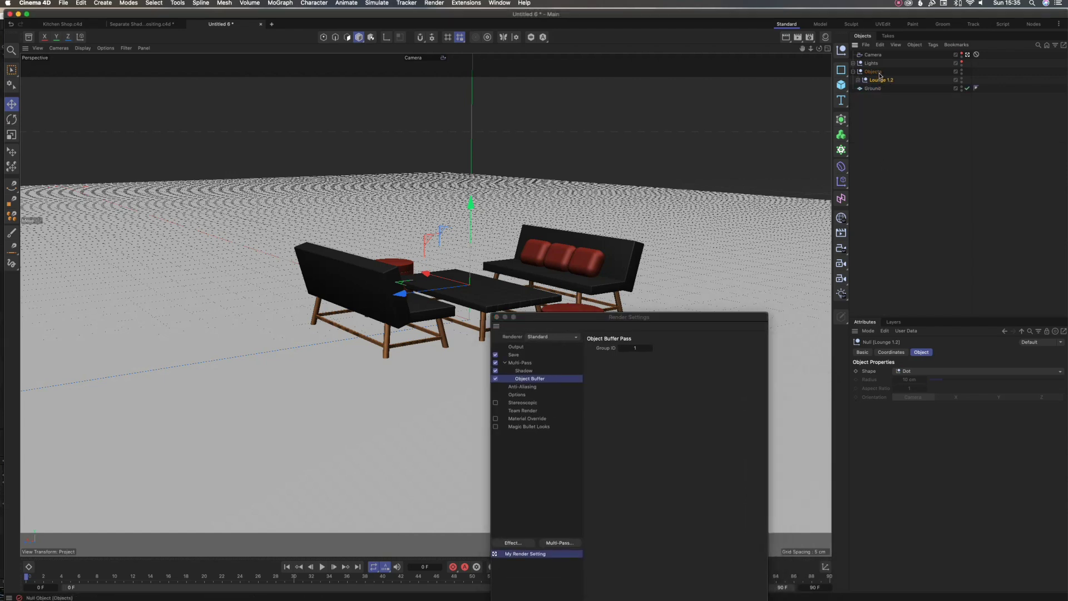
click(859, 72)
click(853, 72)
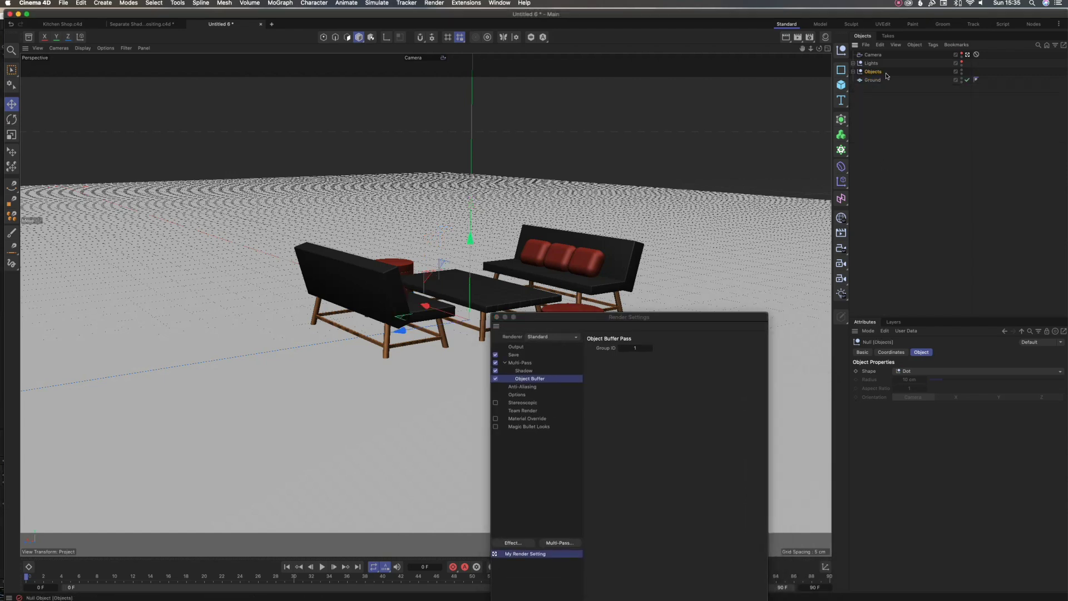
click(873, 81)
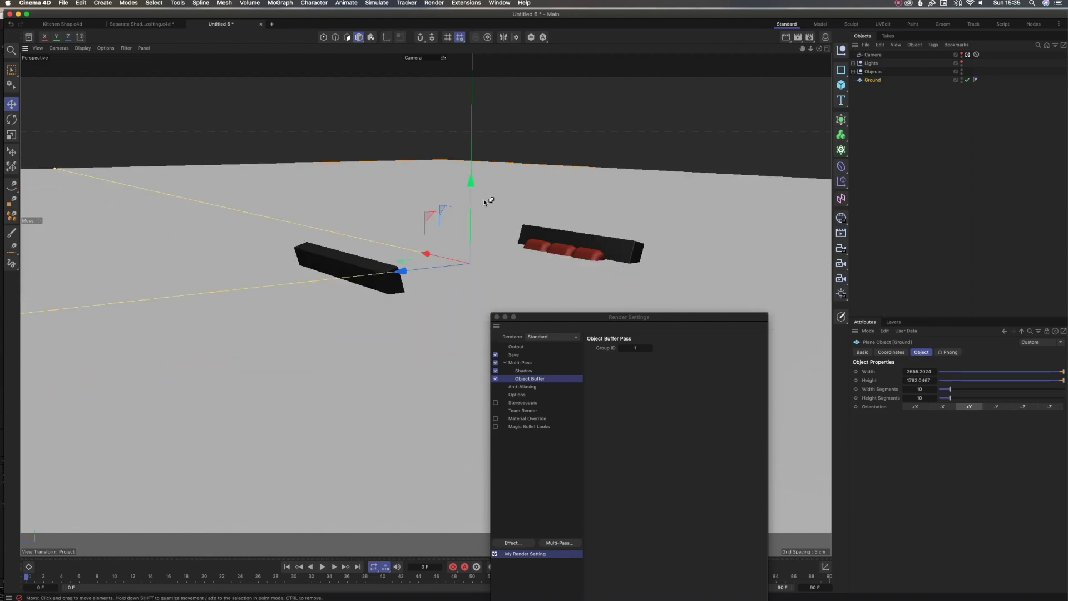
click(873, 71)
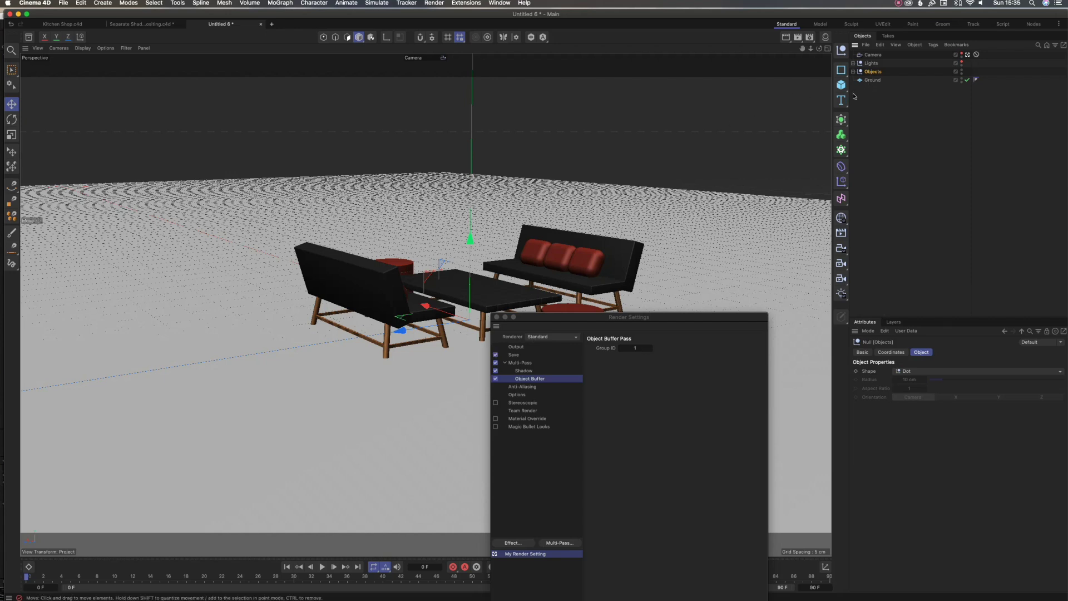
Add a Compositing render tag to the Objects group
right_click(872, 74)
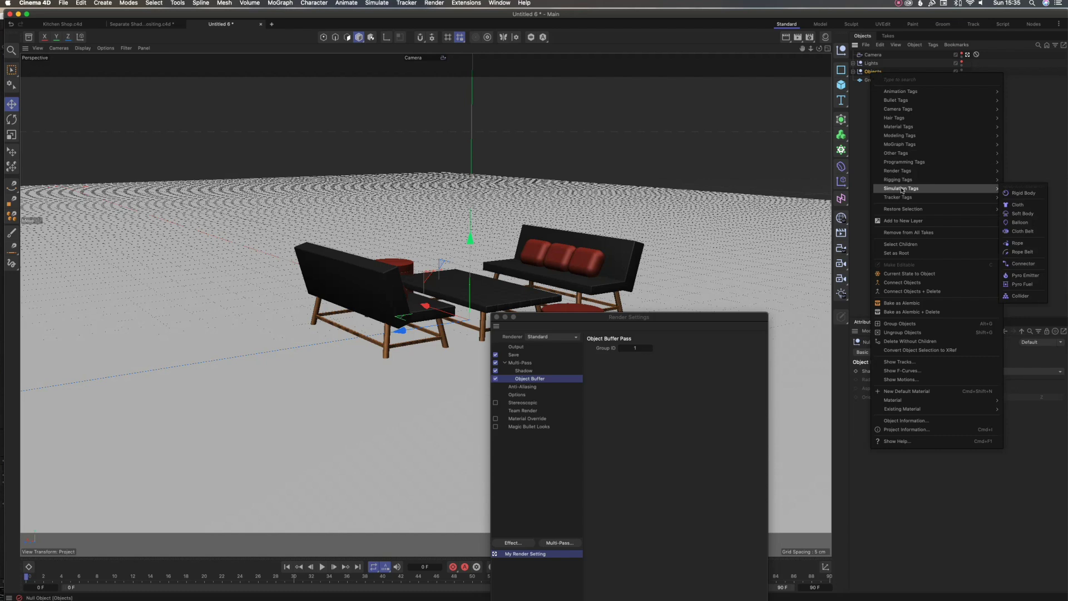
mouse_move(901, 179)
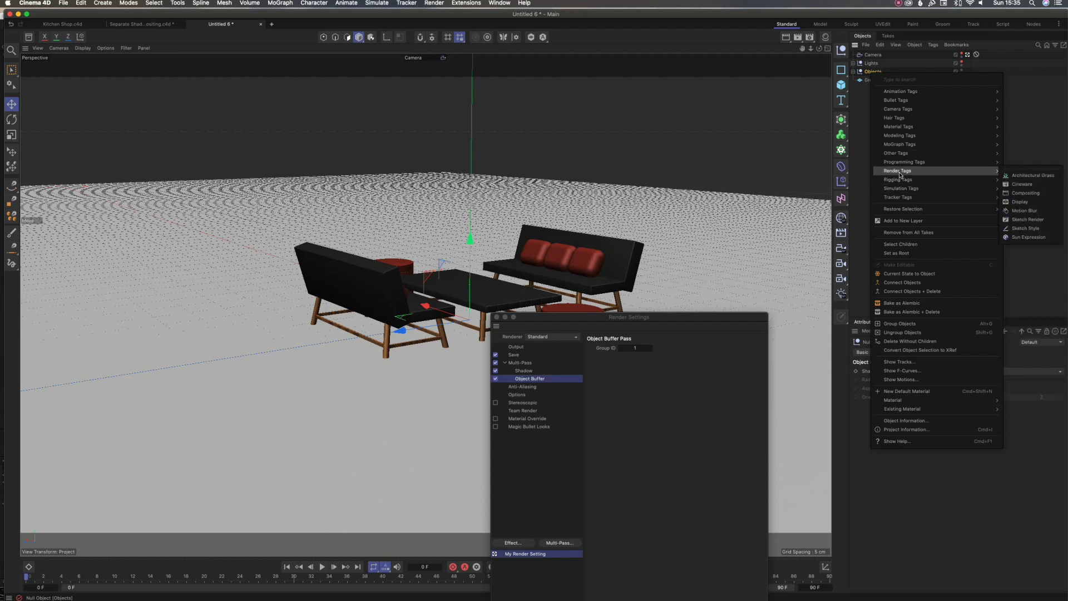
click(1025, 193)
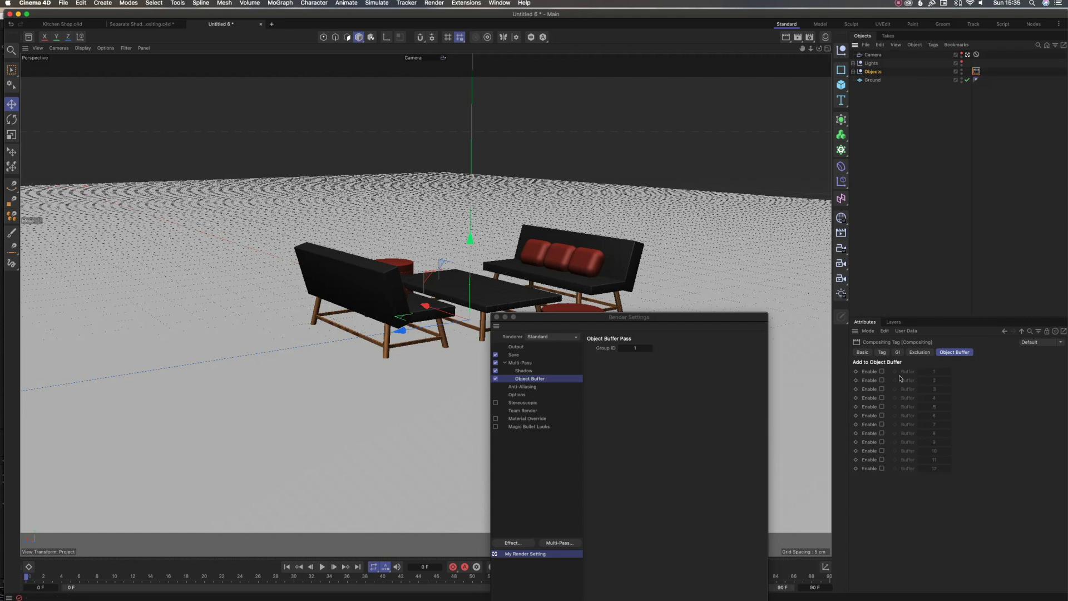
Enable object buffers 1 and 2 on the Compositing tag
click(882, 371)
click(932, 371)
click(638, 349)
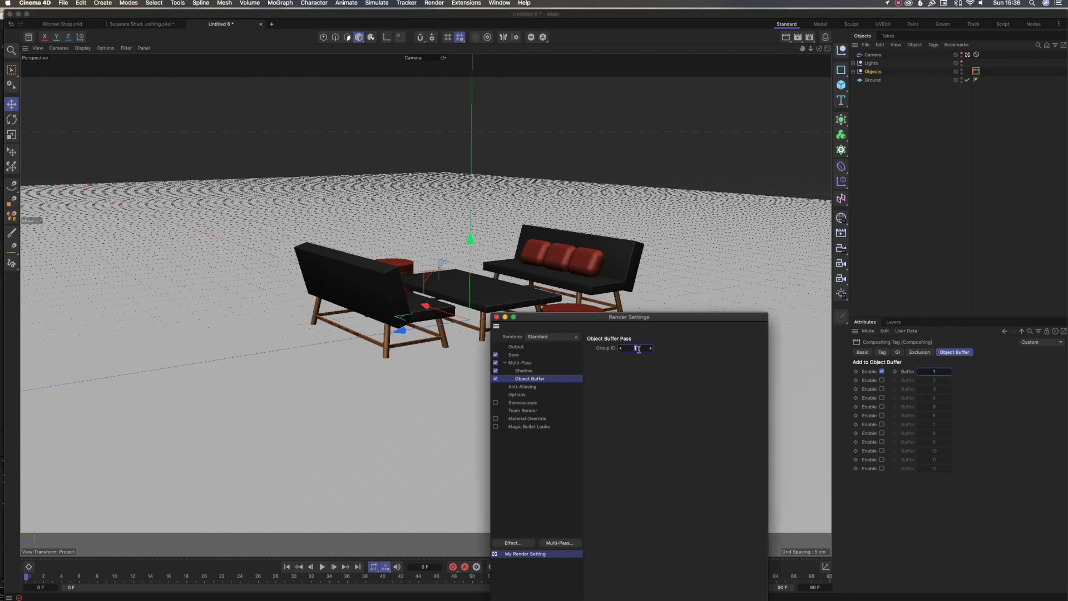
click(940, 372)
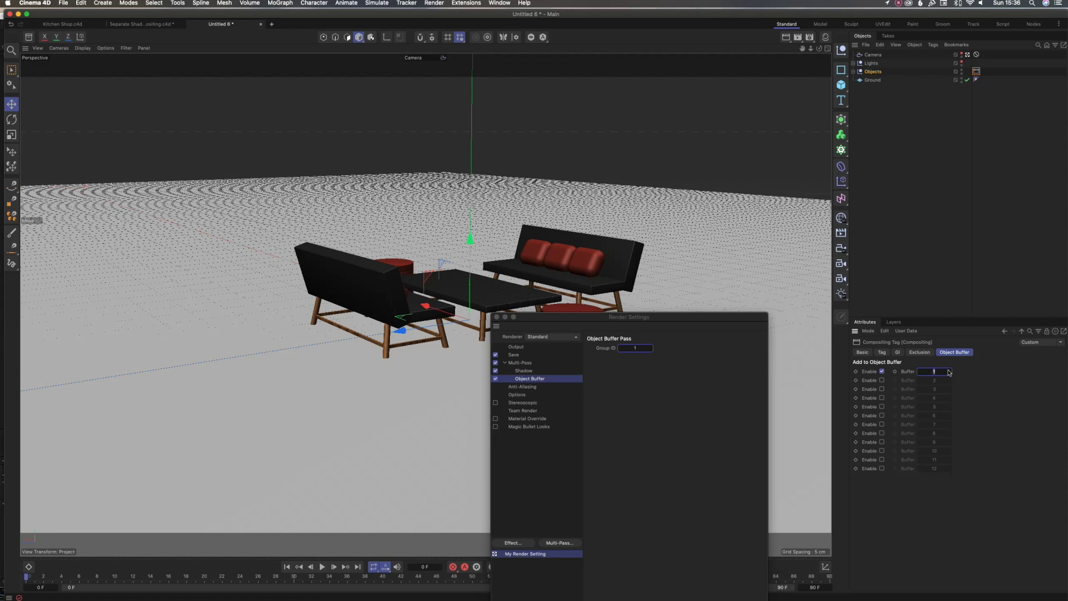
click(882, 380)
click(529, 379)
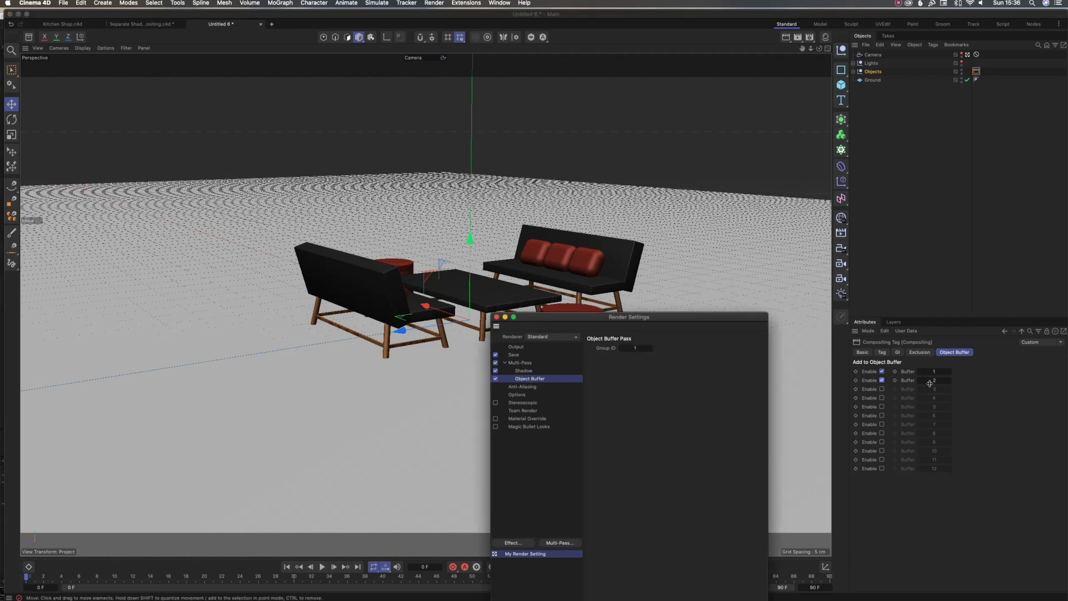
Add a second Object Buffer pass with Group ID 2
click(560, 542)
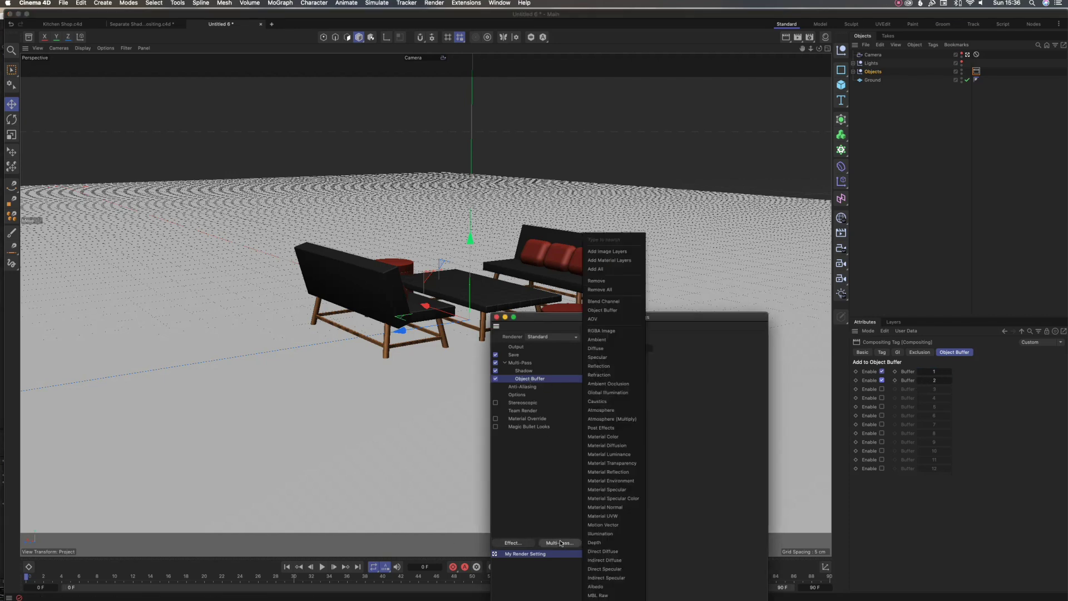
text(bu)
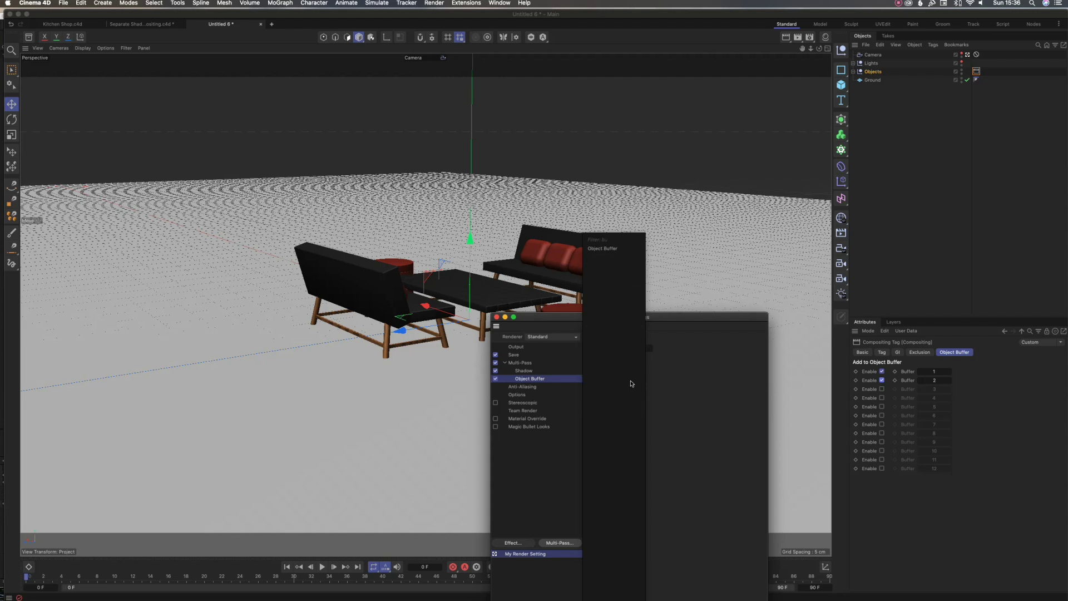
click(609, 248)
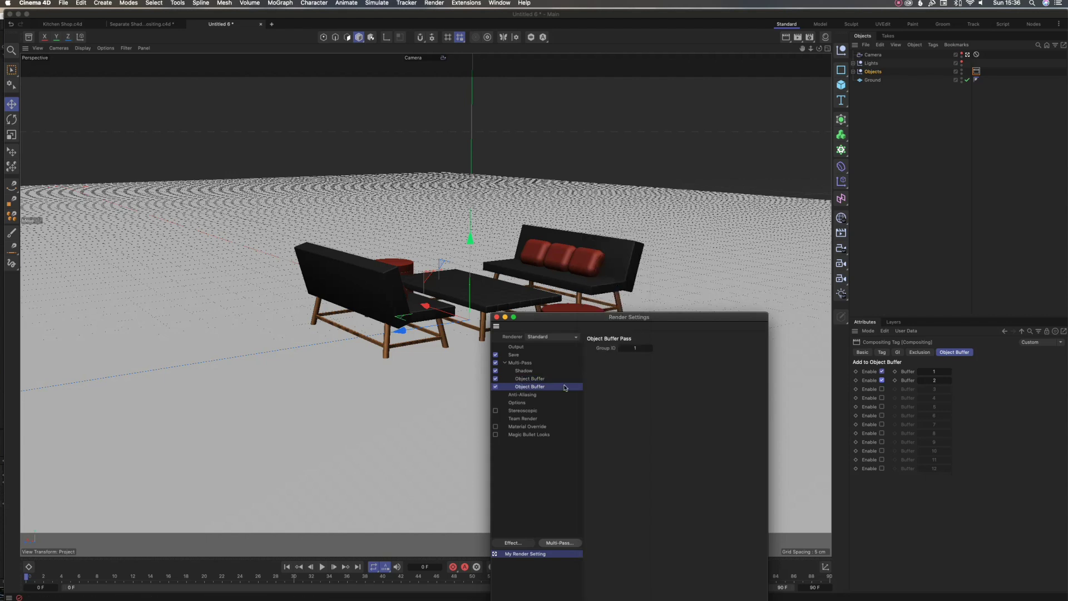
click(634, 347)
text(2)
key(Return)
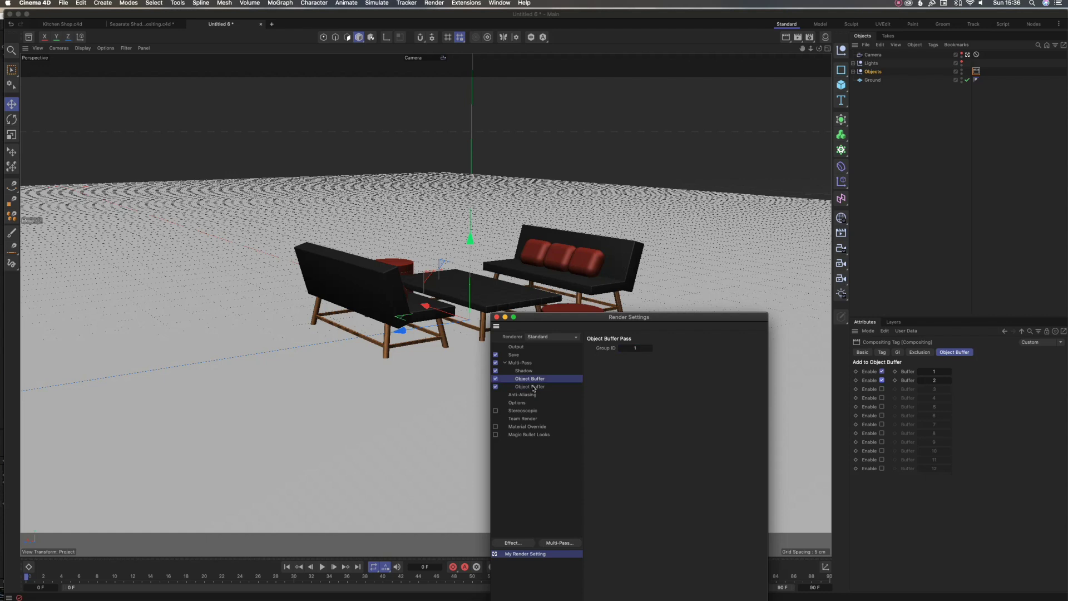
Uncheck buffer 2 on the Compositing tag and delete the extra Object Buffer pass
click(533, 379)
click(534, 387)
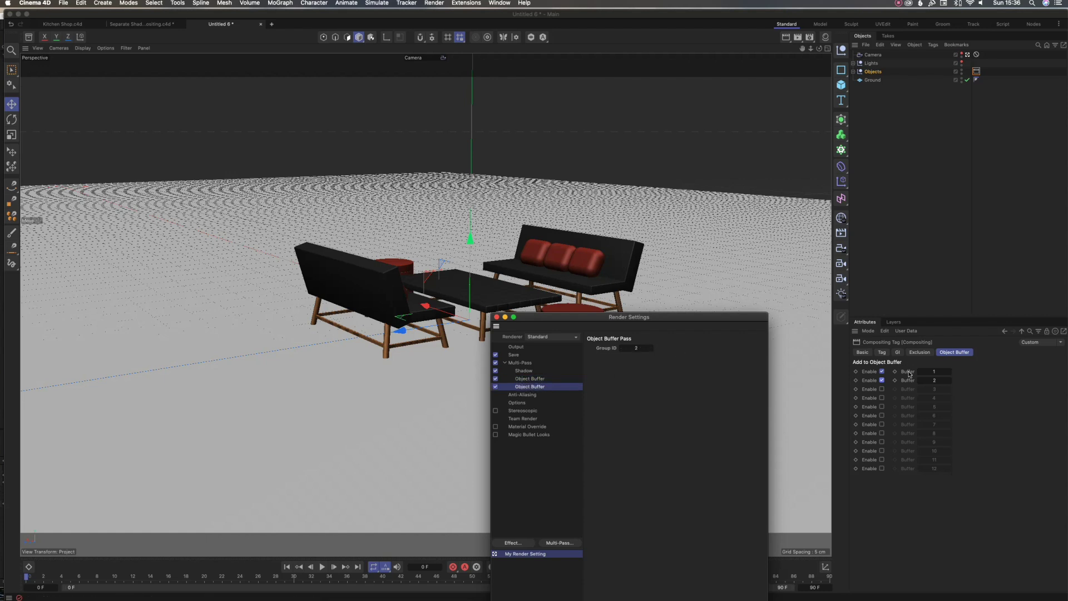
click(882, 380)
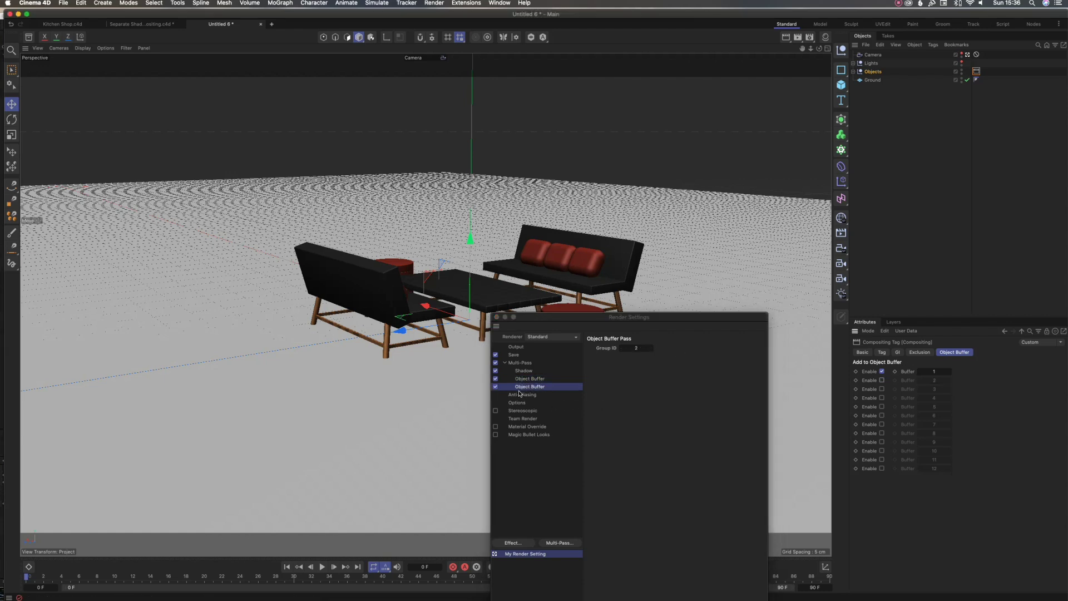
click(496, 387)
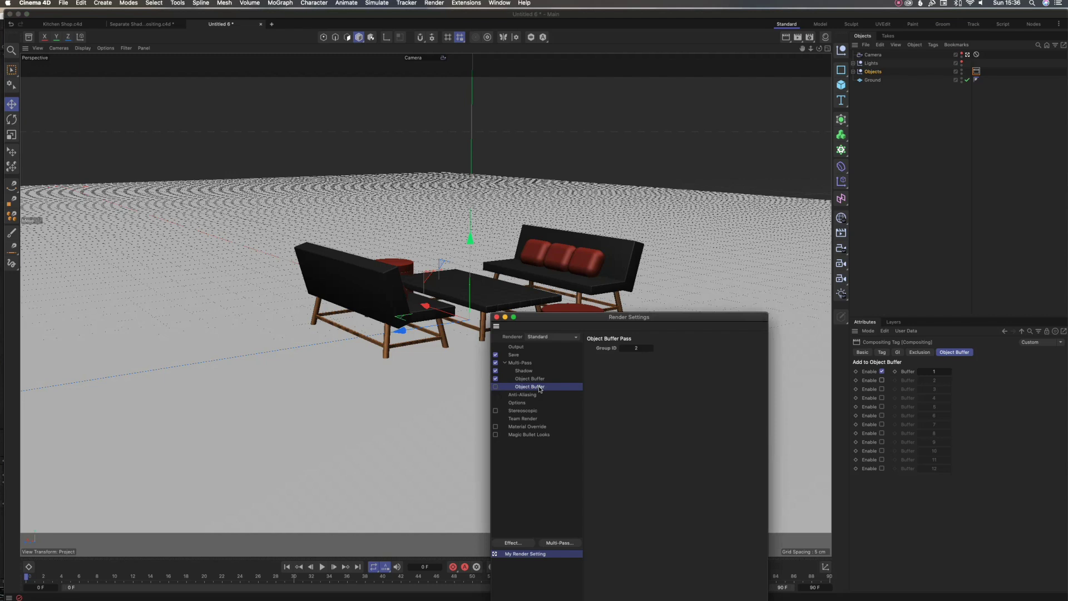
key(Delete)
Verify the remaining pass and the tag's buffer both use Group ID 1
click(532, 379)
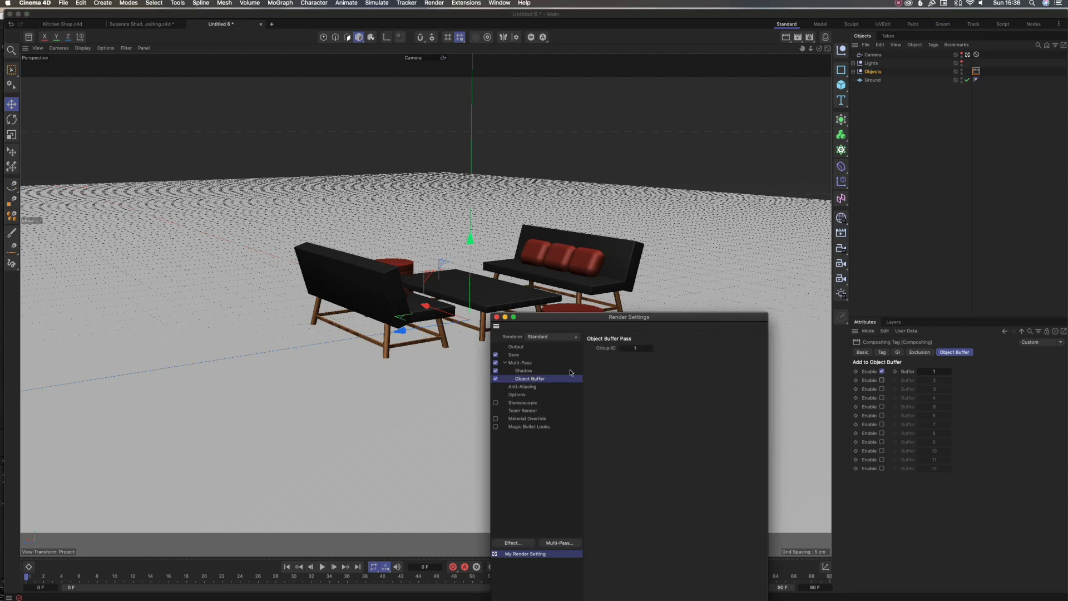
click(630, 348)
click(940, 371)
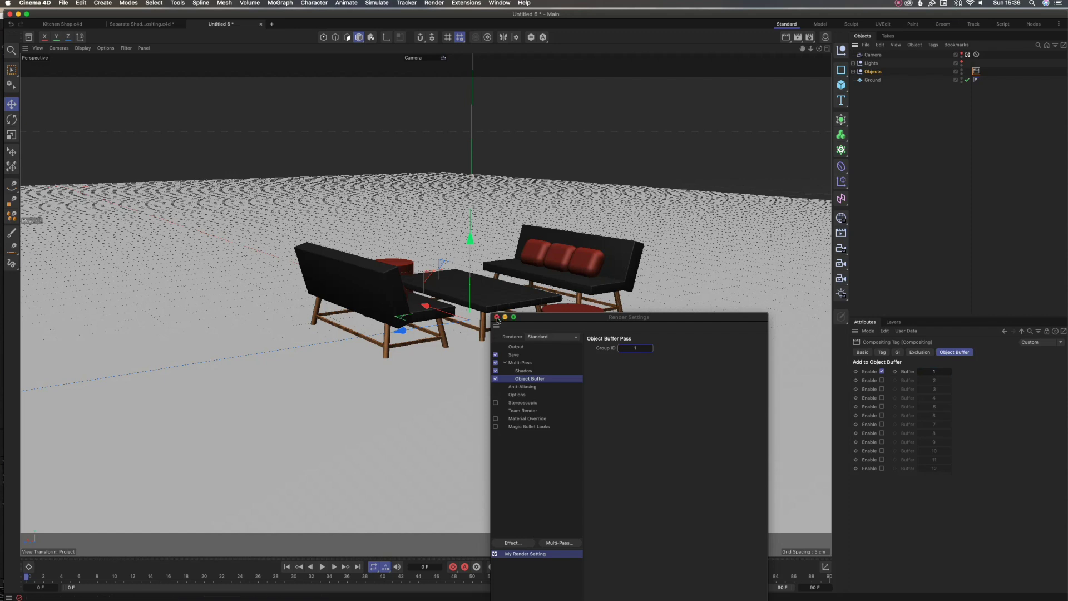
drag(497, 320, 533, 141)
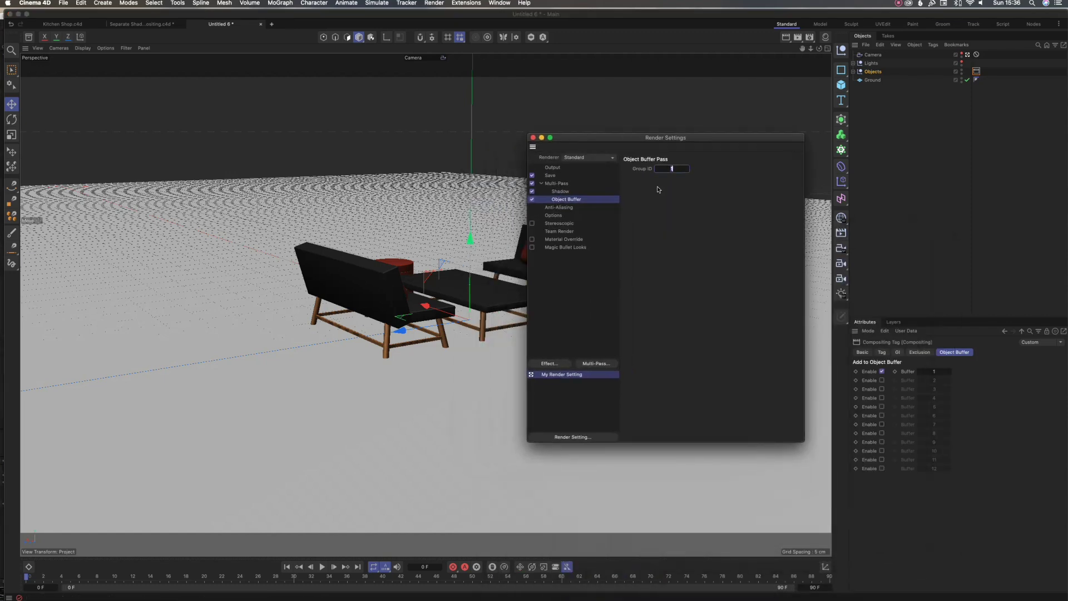
click(640, 202)
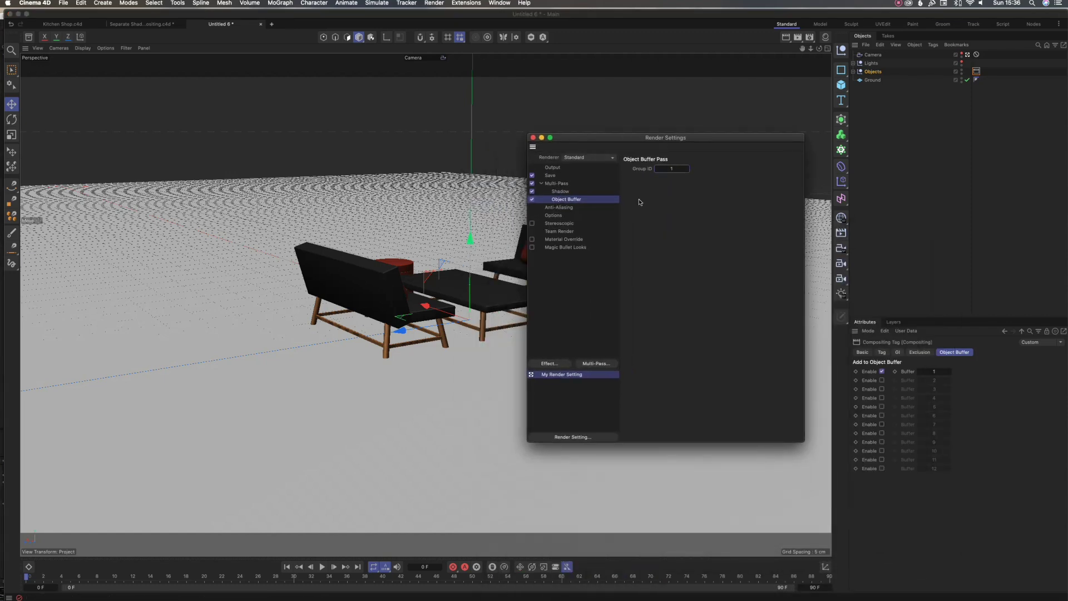
Close Render Settings, deselect the Compositing tag and render a viewport preview with shadows
click(533, 137)
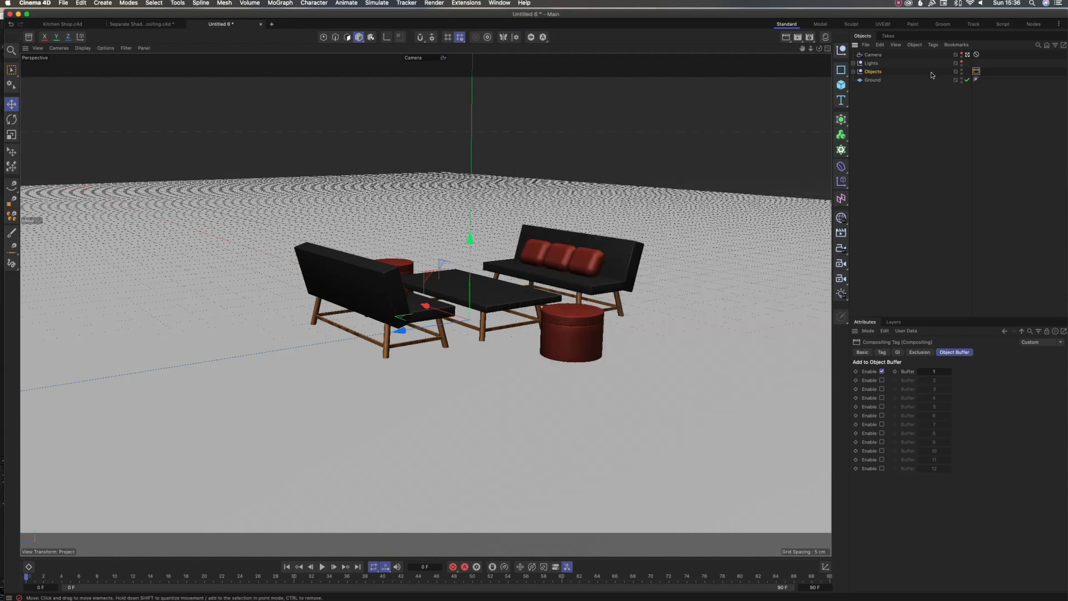
click(823, 51)
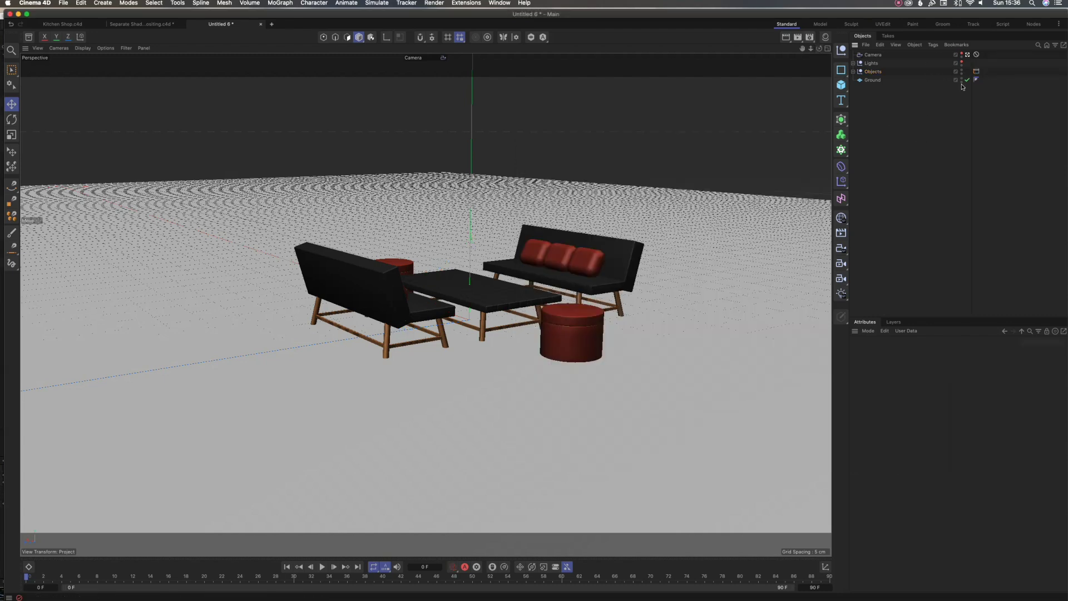
click(785, 37)
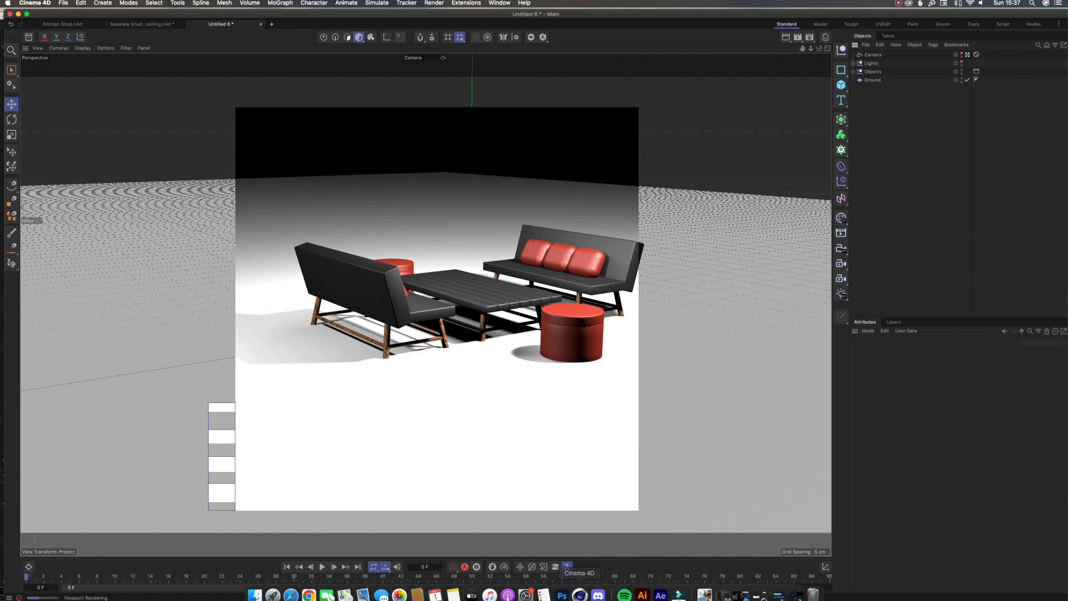
Disable Color Balance on the multiplied shadow layer so it turns neutral grey, and test its opacity
click(660, 592)
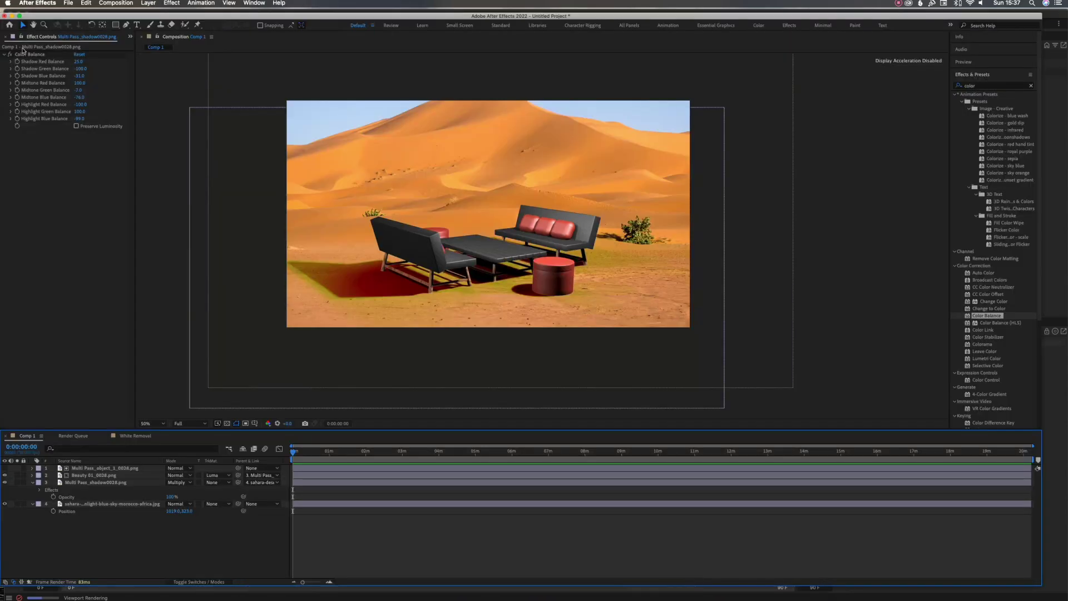
click(8, 54)
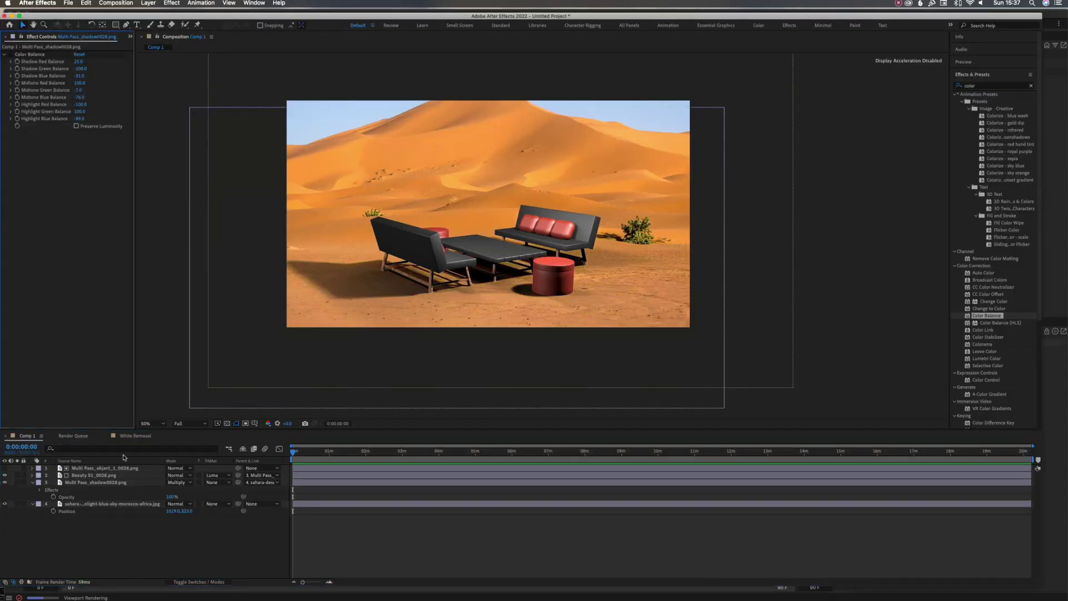
click(105, 482)
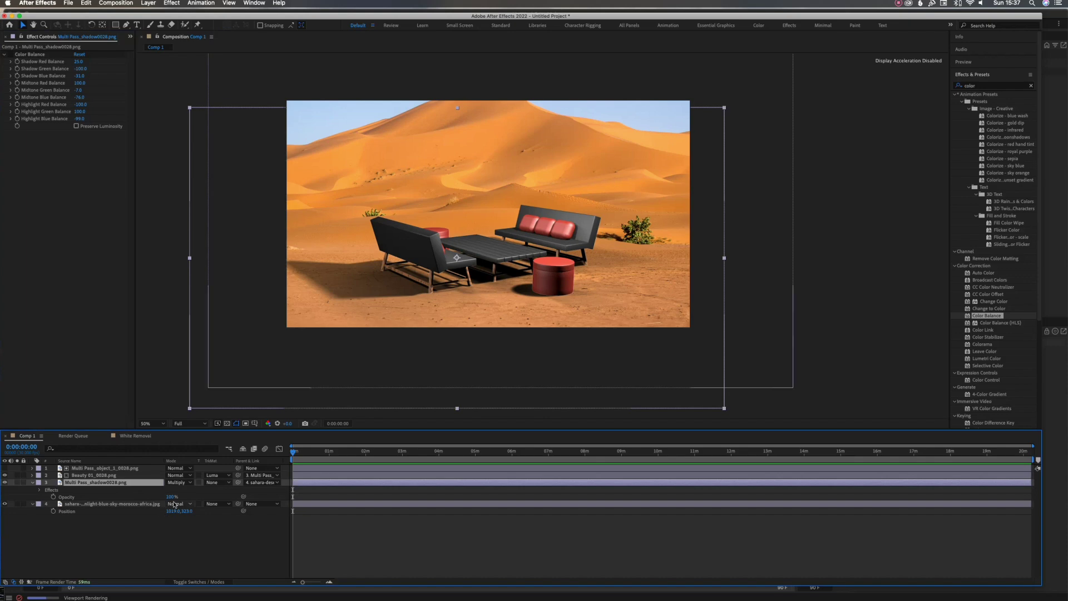
drag(171, 499, 211, 495)
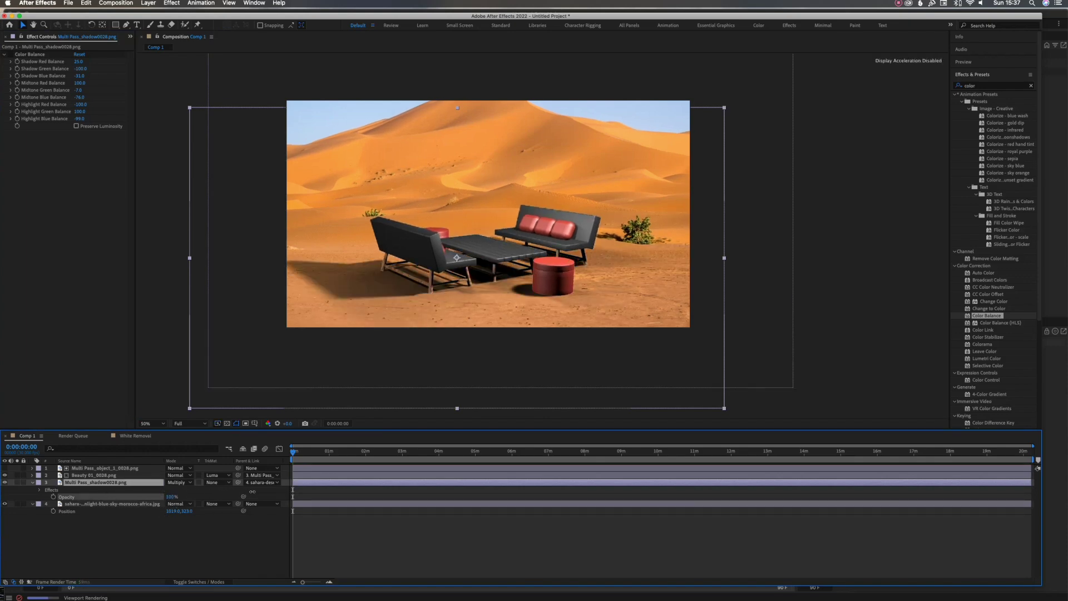
mouse_move(661, 596)
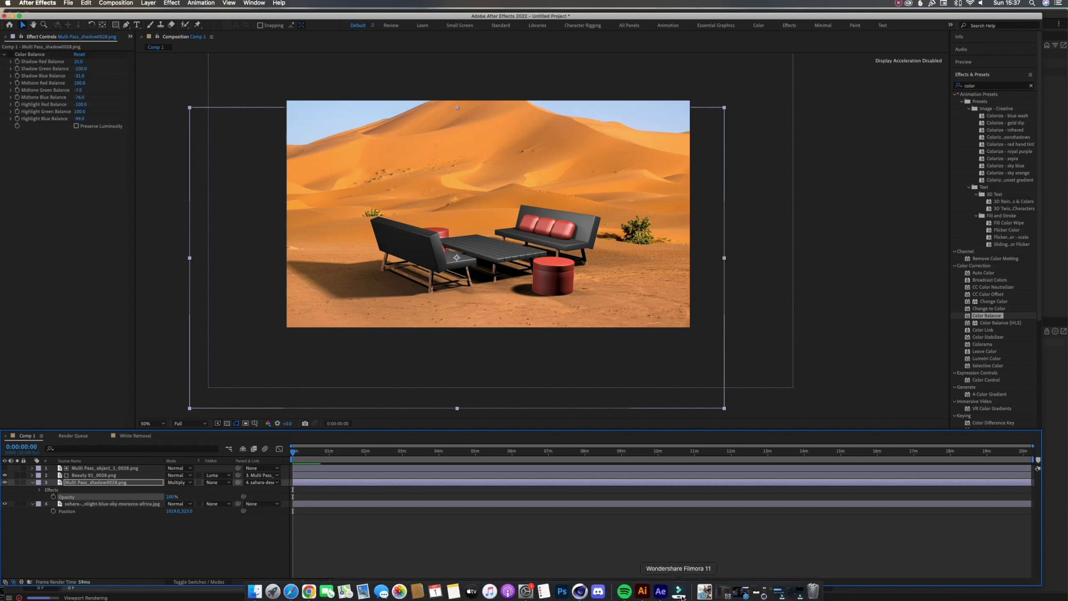
click(580, 591)
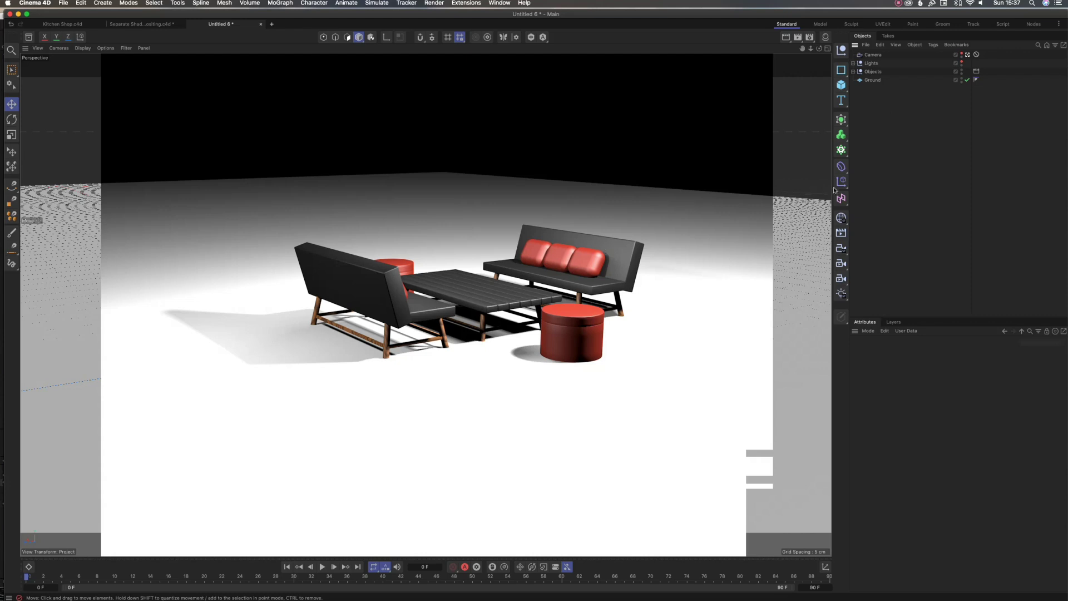
Clear the viewport render preview and bring up Render Settings on the Save page
click(896, 138)
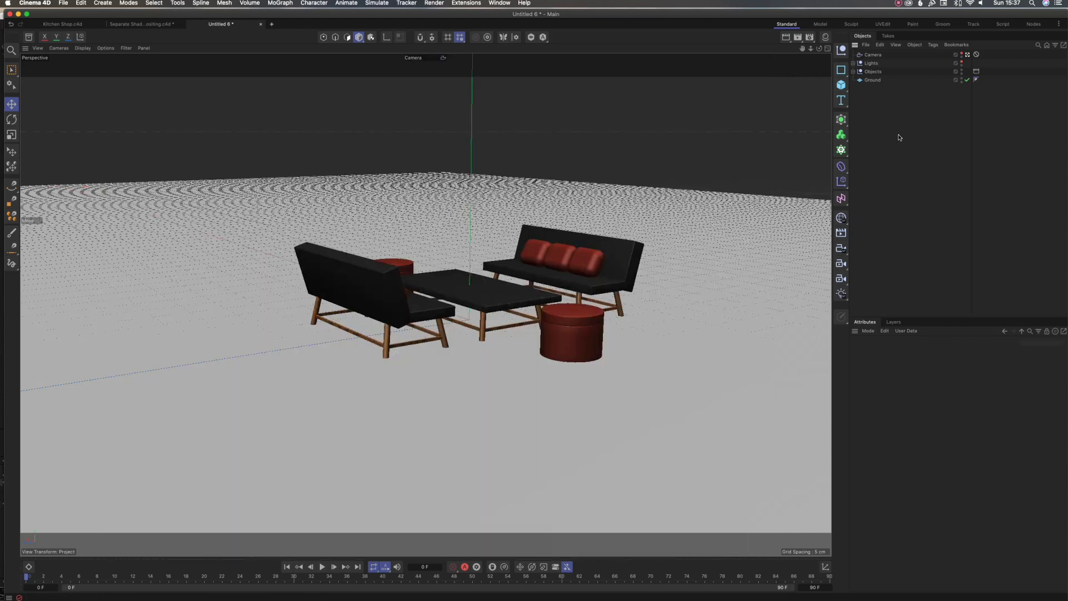
click(809, 39)
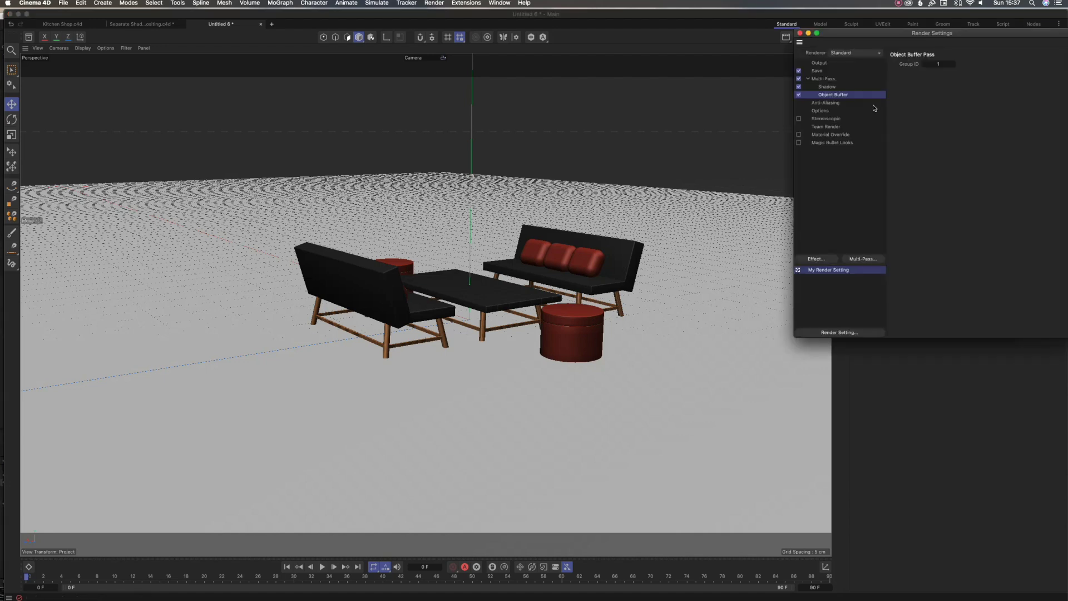
drag(869, 45, 721, 131)
click(668, 167)
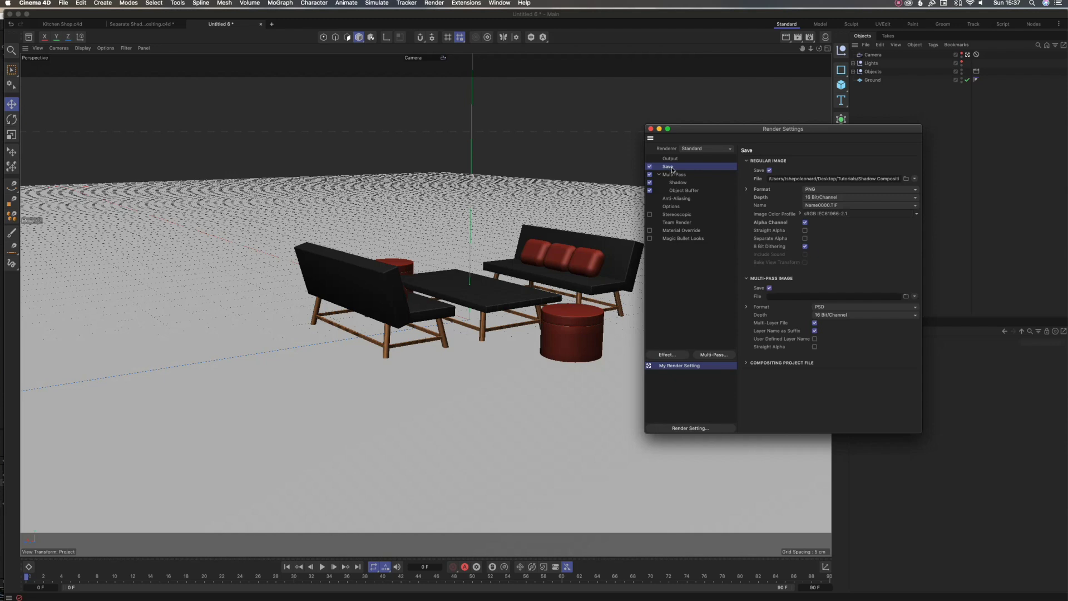
click(674, 174)
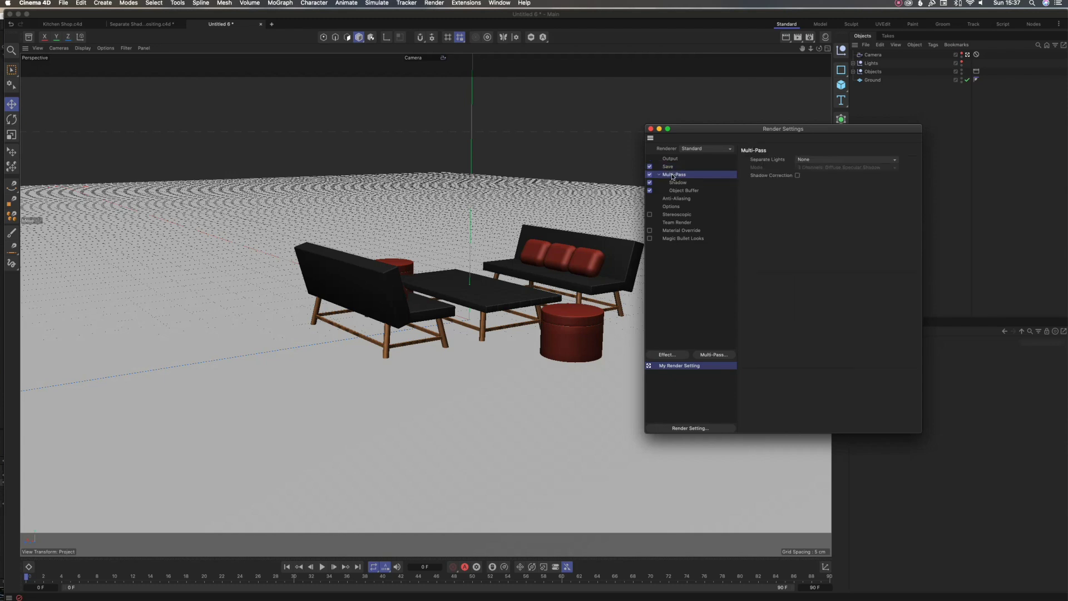
click(670, 167)
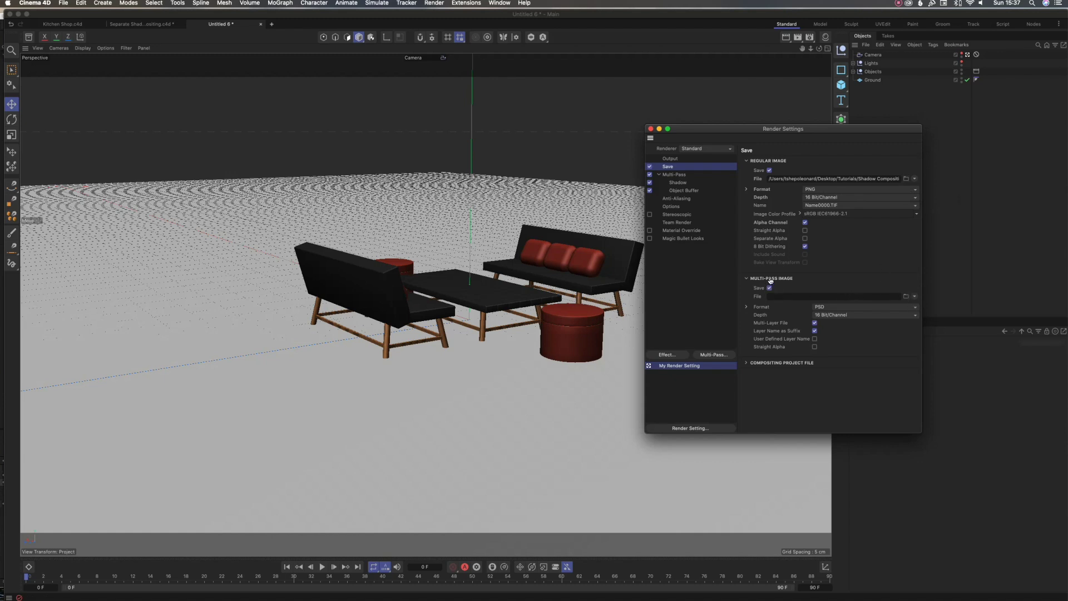
Save the multi-pass image as Multi Pass in the Render 2 folder in PNG format
click(820, 295)
click(906, 297)
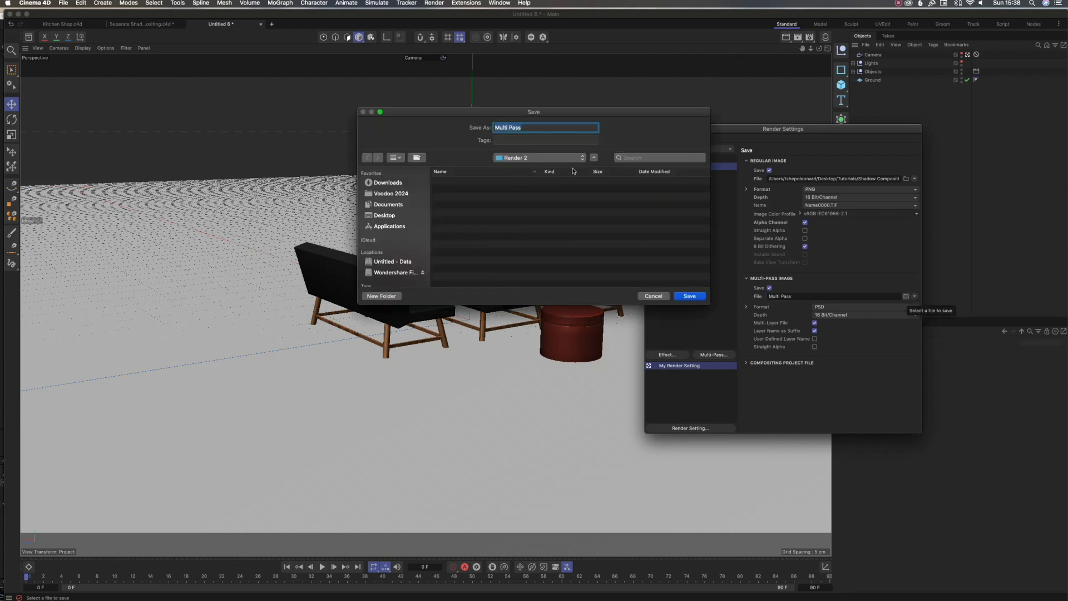
click(690, 296)
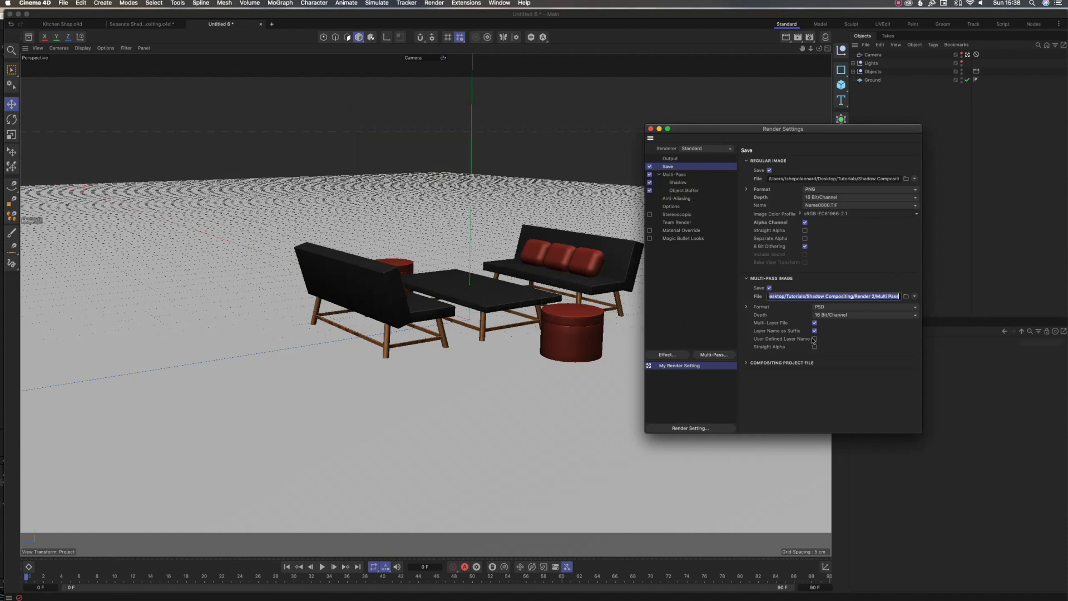
click(842, 307)
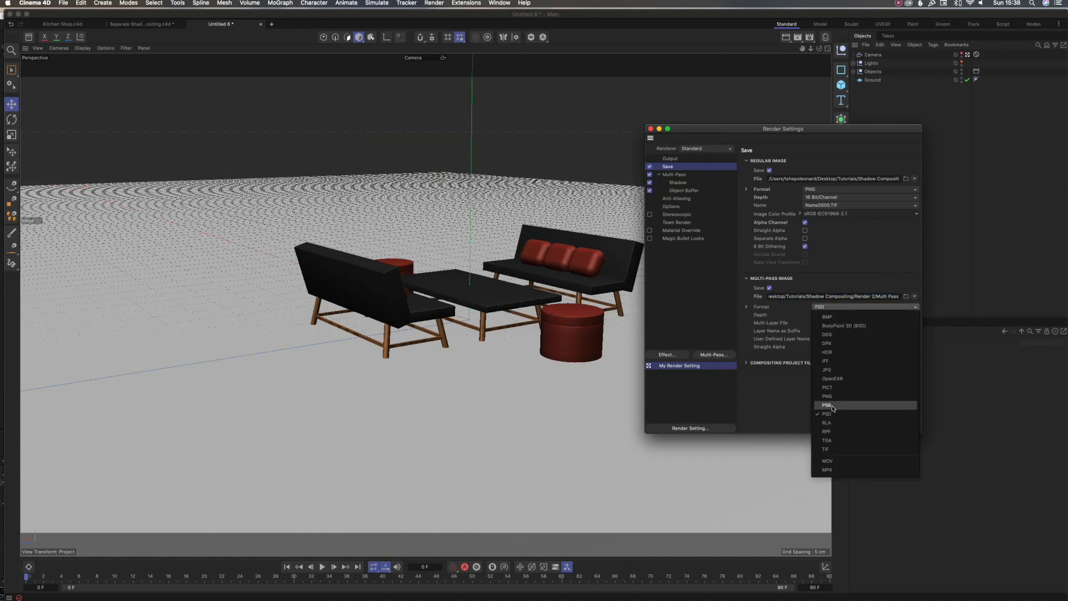
click(827, 396)
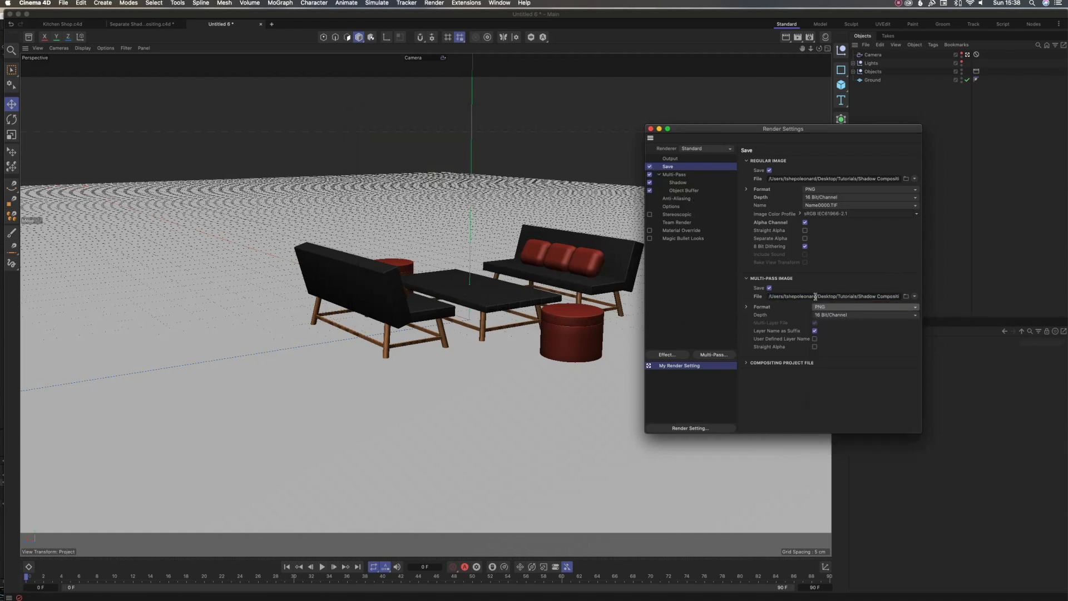
Render the scene to the Picture Viewer and watch the PNGs appear in Finder's Render 2 folder
click(651, 129)
click(798, 38)
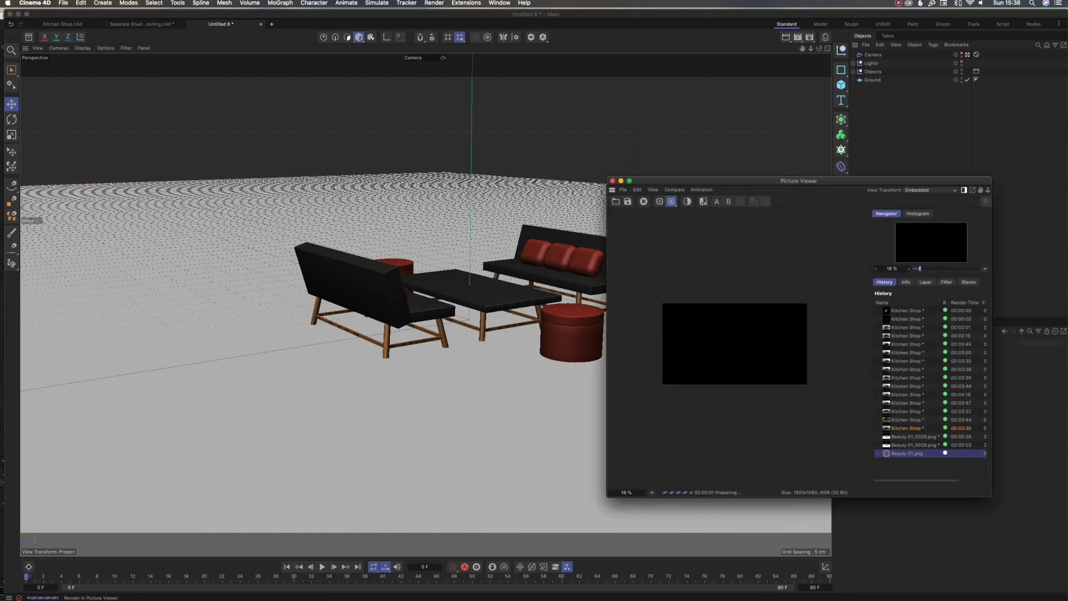
click(262, 592)
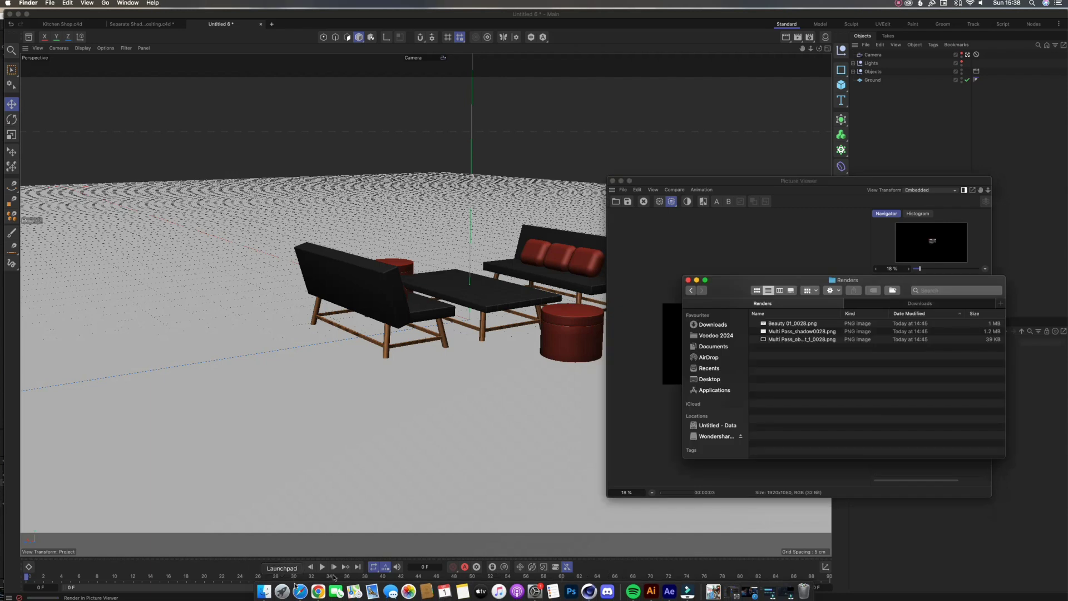
click(691, 290)
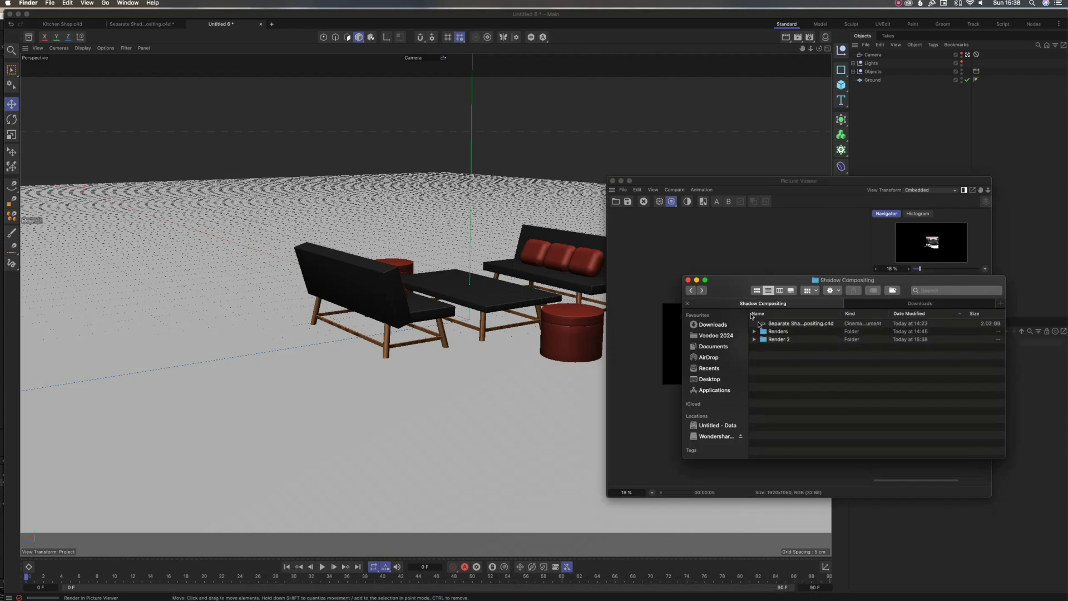
double_click(783, 339)
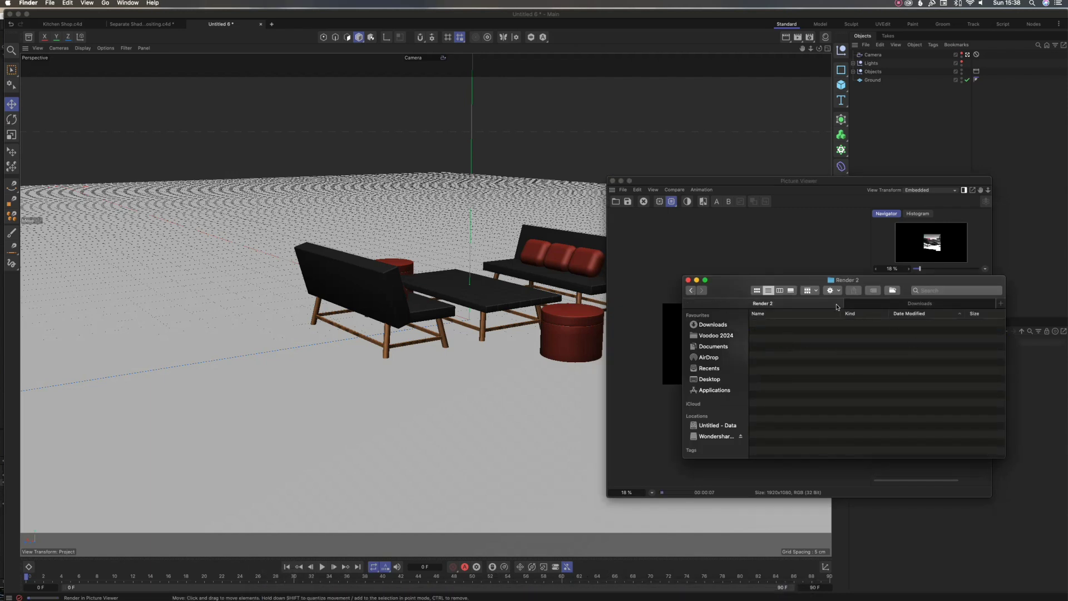
drag(779, 282, 376, 234)
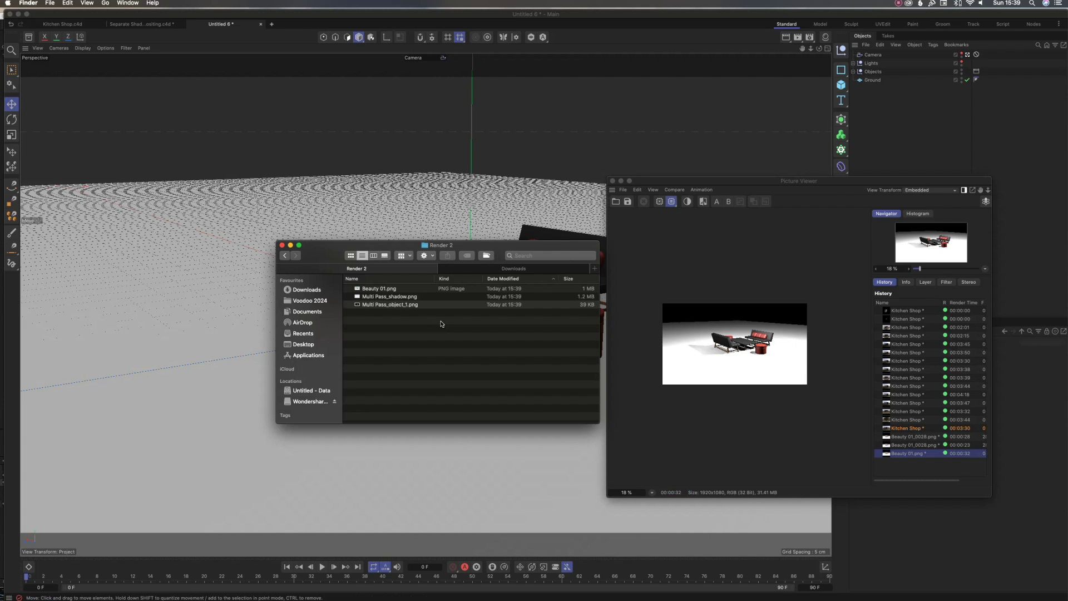
Quick Look Beauty 01.png, Multi Pass_shadow.png and Multi Pass_object_1.png, then return to Cinema 4D's Picture Viewer
click(377, 288)
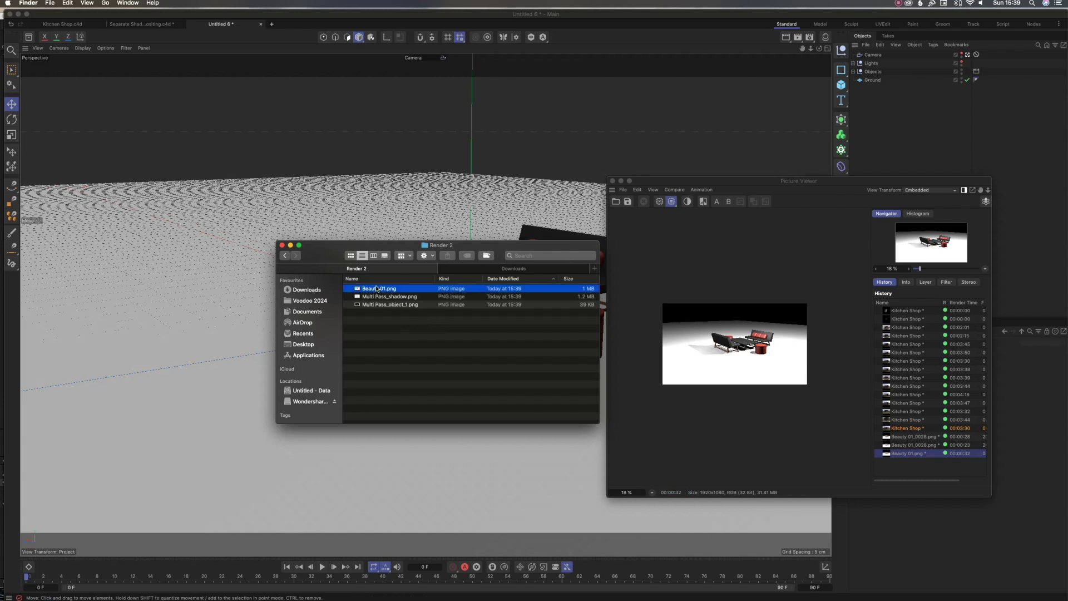
key(space)
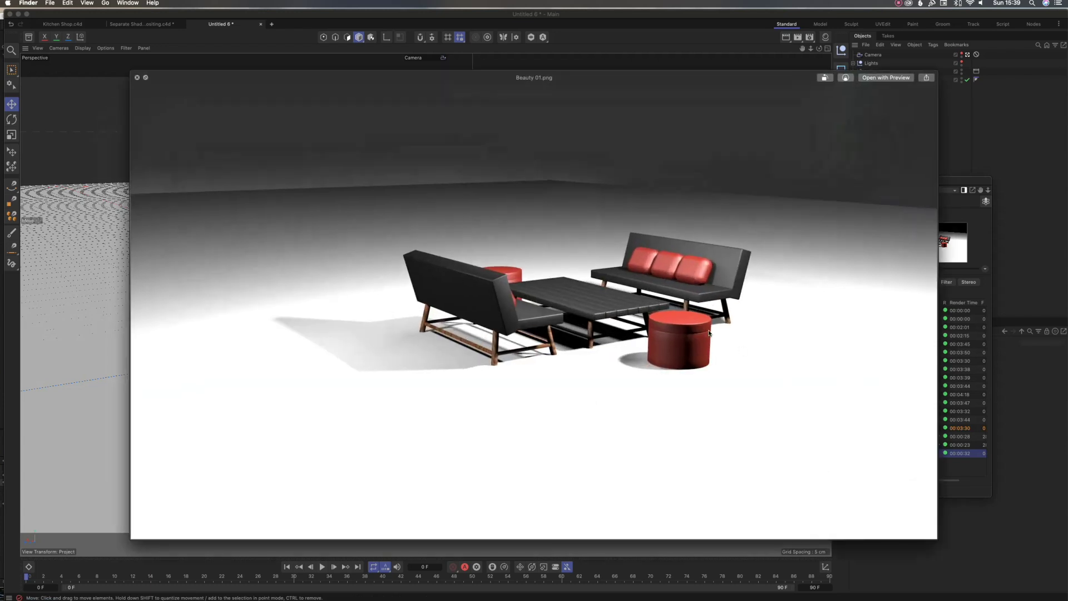
key(space)
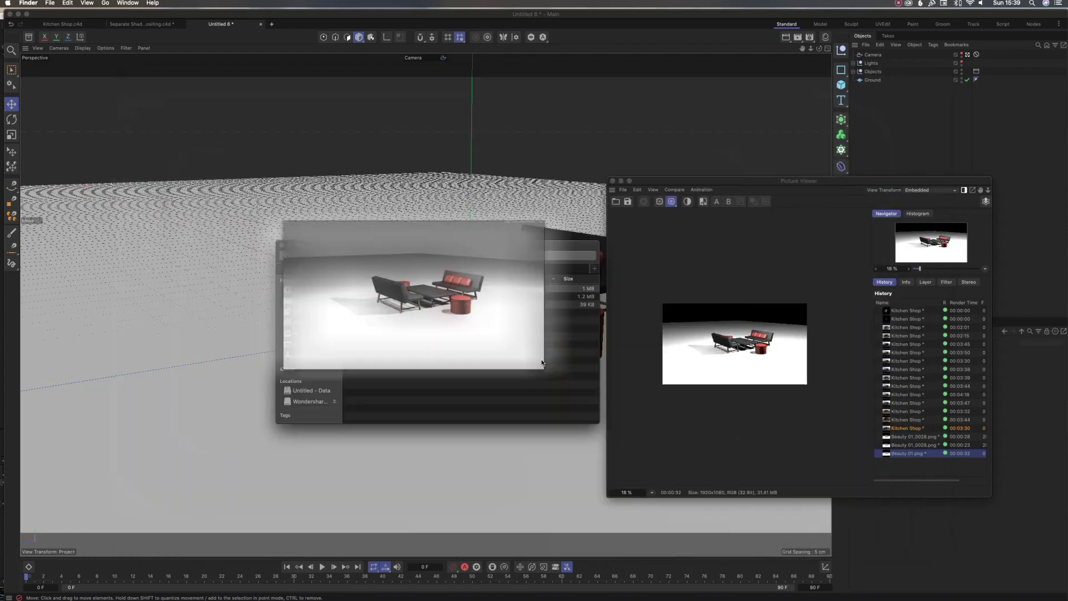
click(376, 297)
key(space)
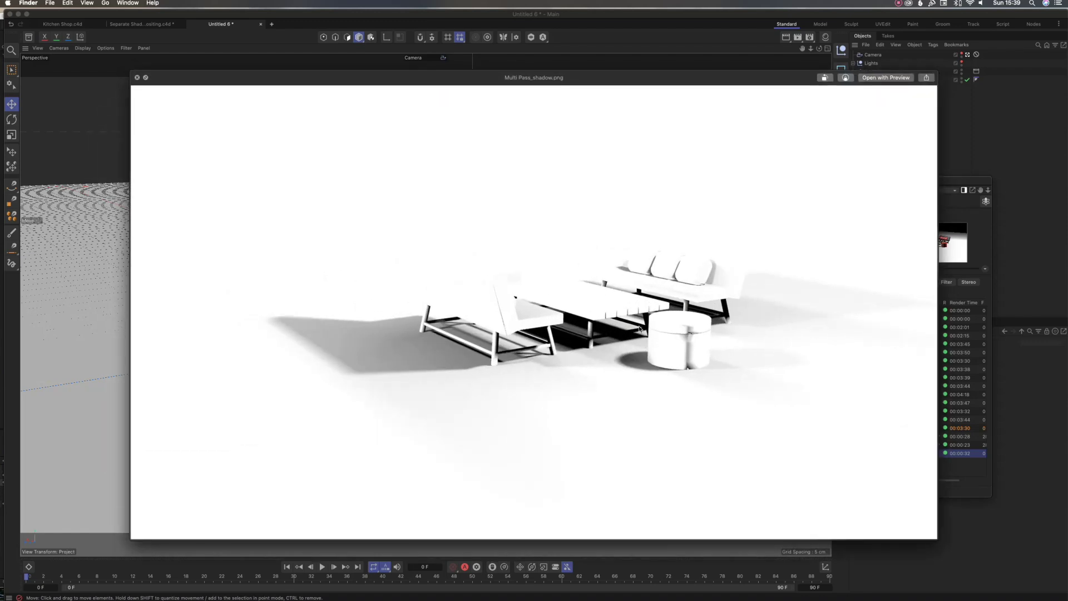
key(space)
click(384, 305)
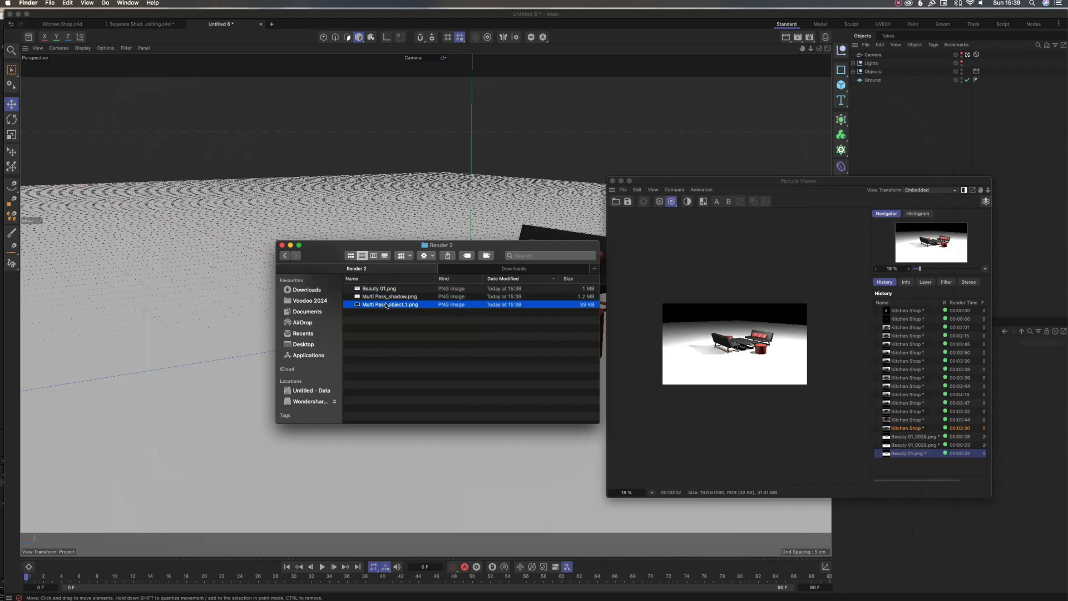
key(space)
key(space)
key(space)
key(space)
key(space)
key(space)
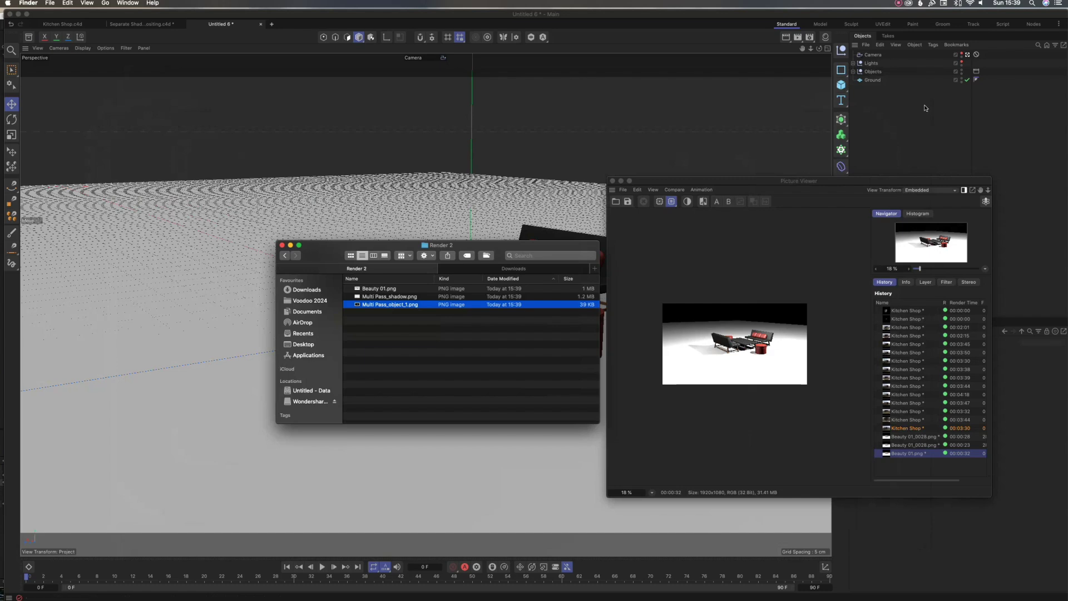
click(976, 71)
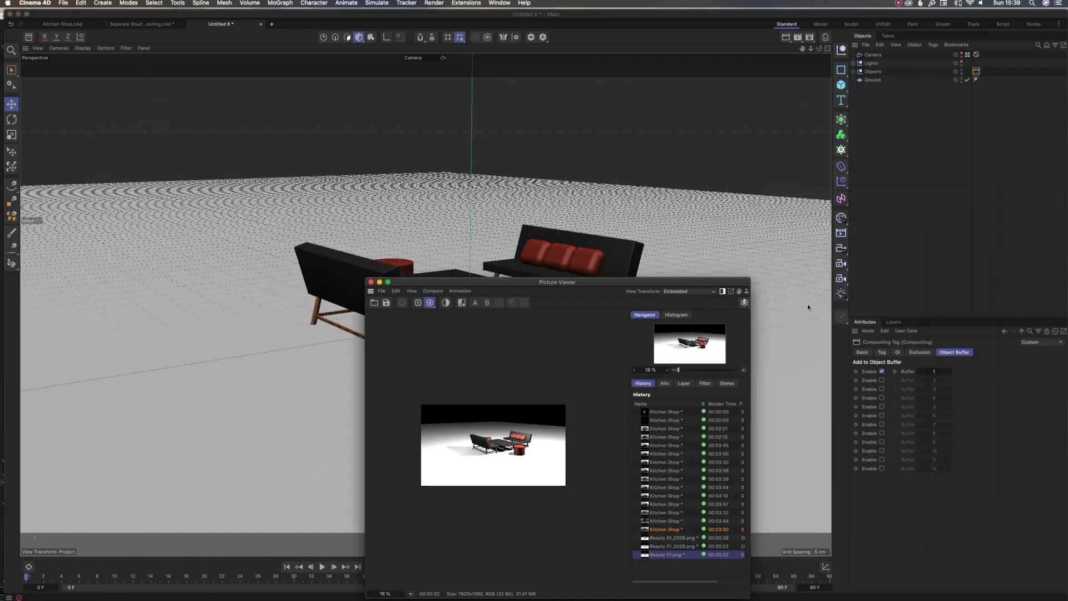
drag(640, 282, 859, 161)
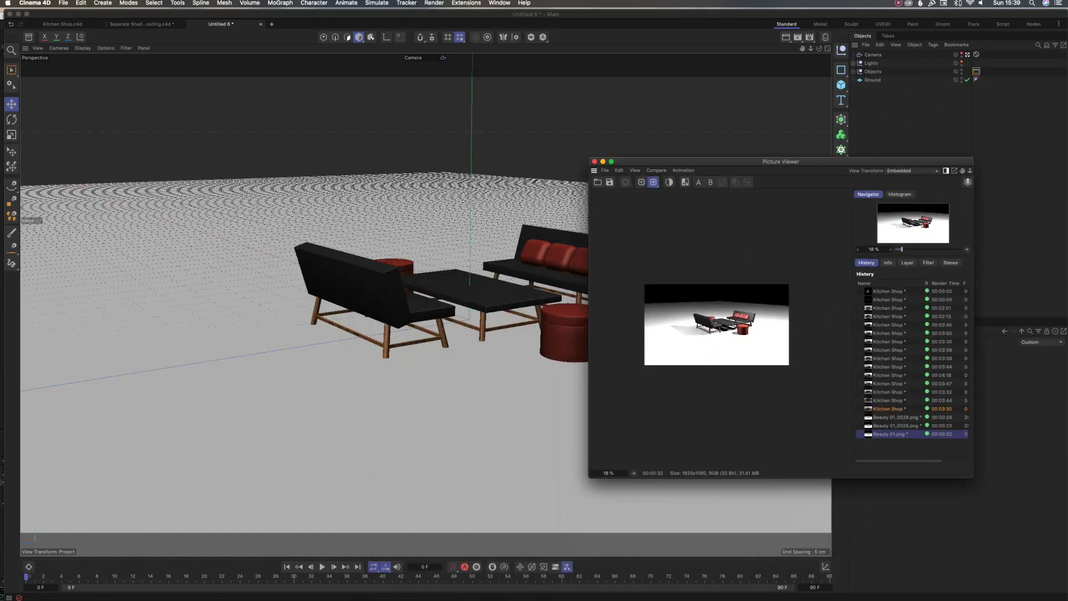
Discard the desert composite and start a new project with an empty 1920×1080 Comp 1
click(669, 593)
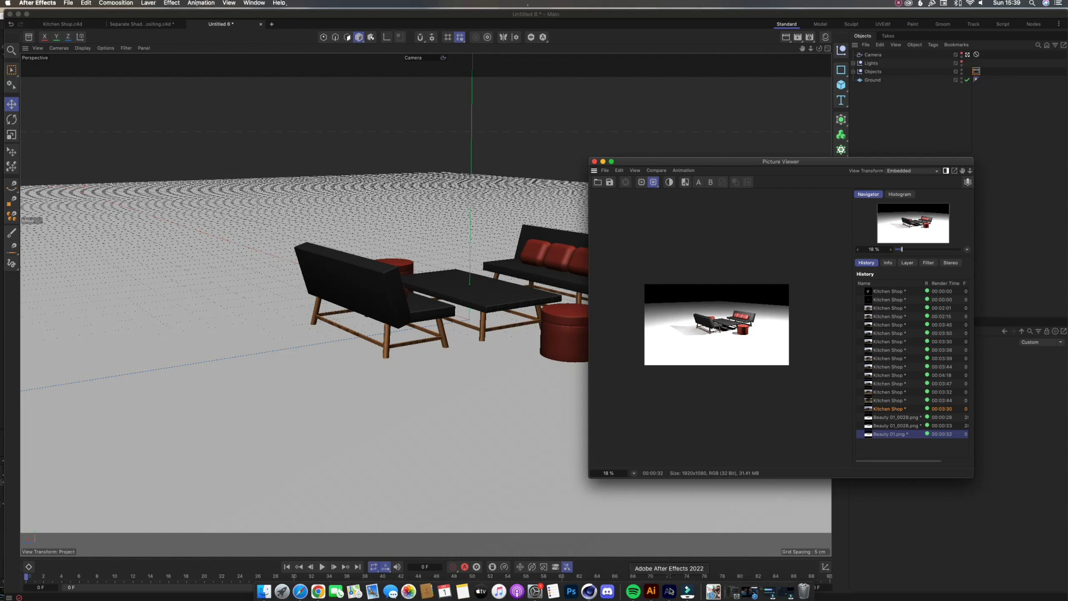
click(77, 576)
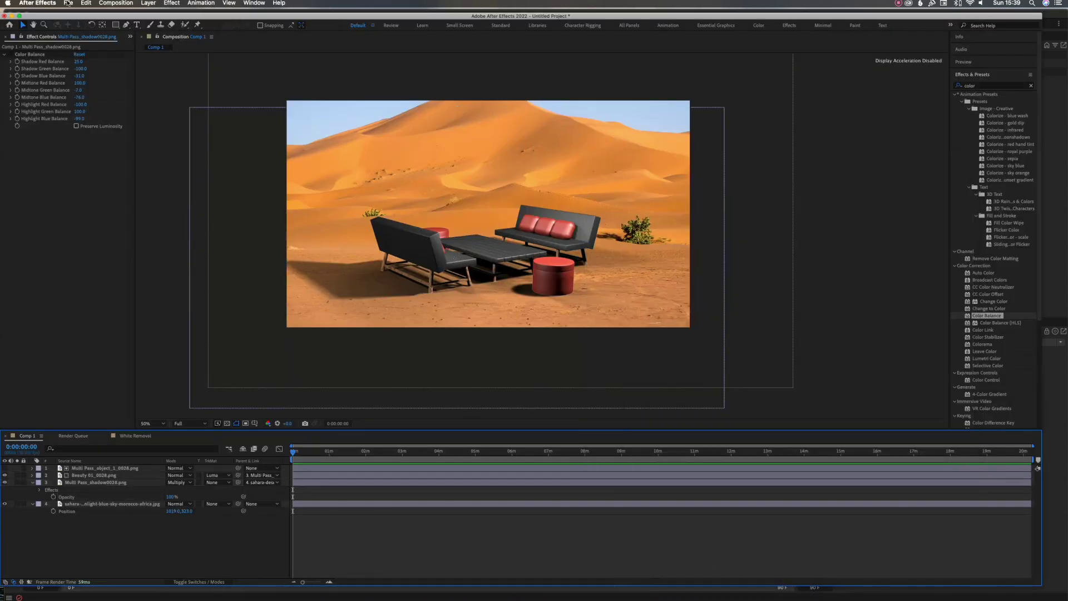
click(67, 3)
mouse_move(86, 29)
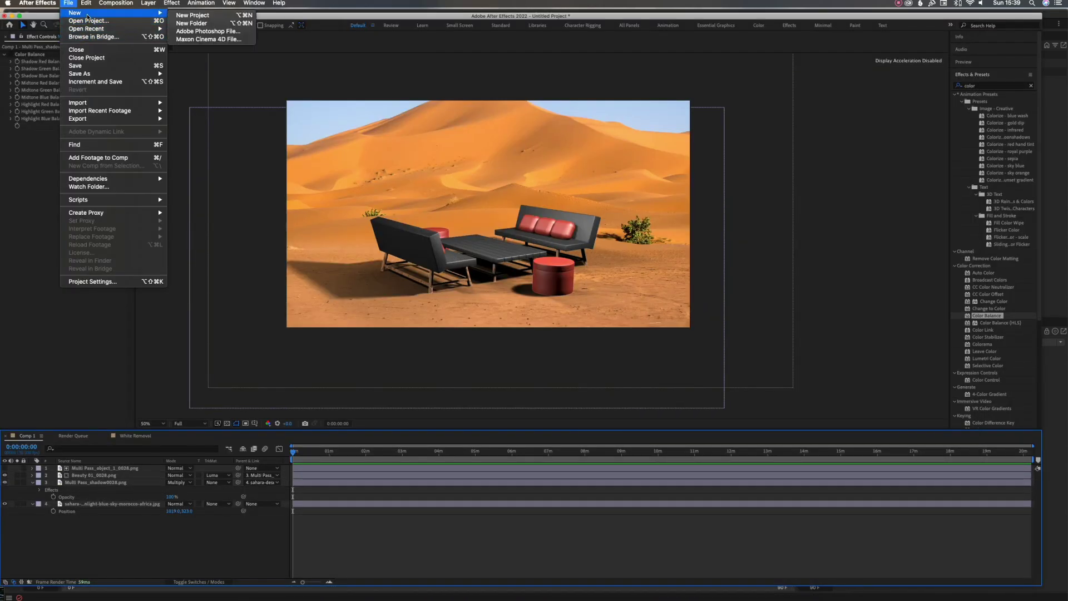
click(208, 16)
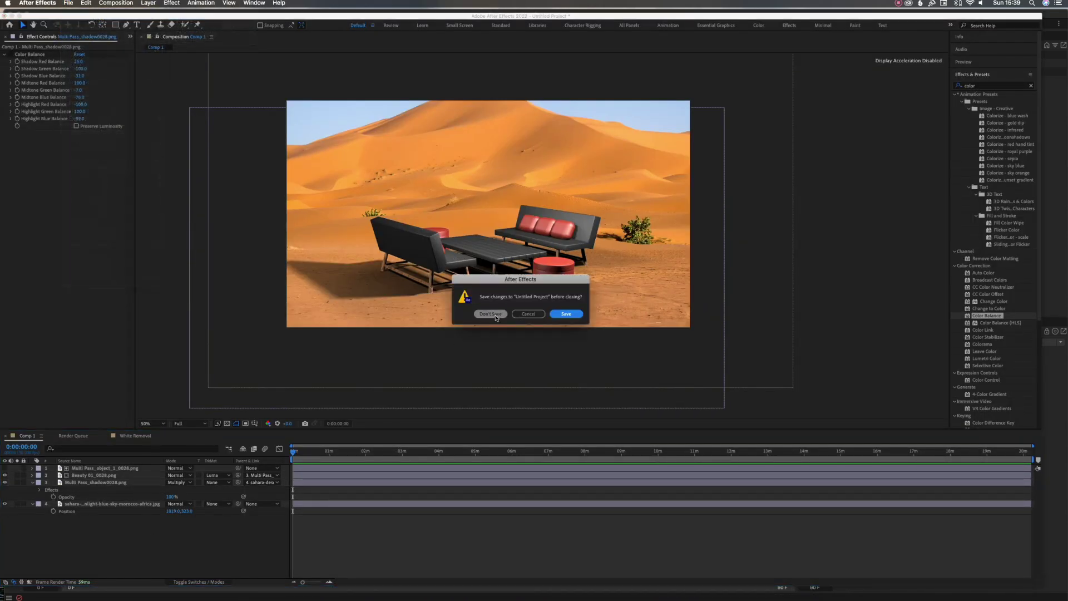
click(493, 314)
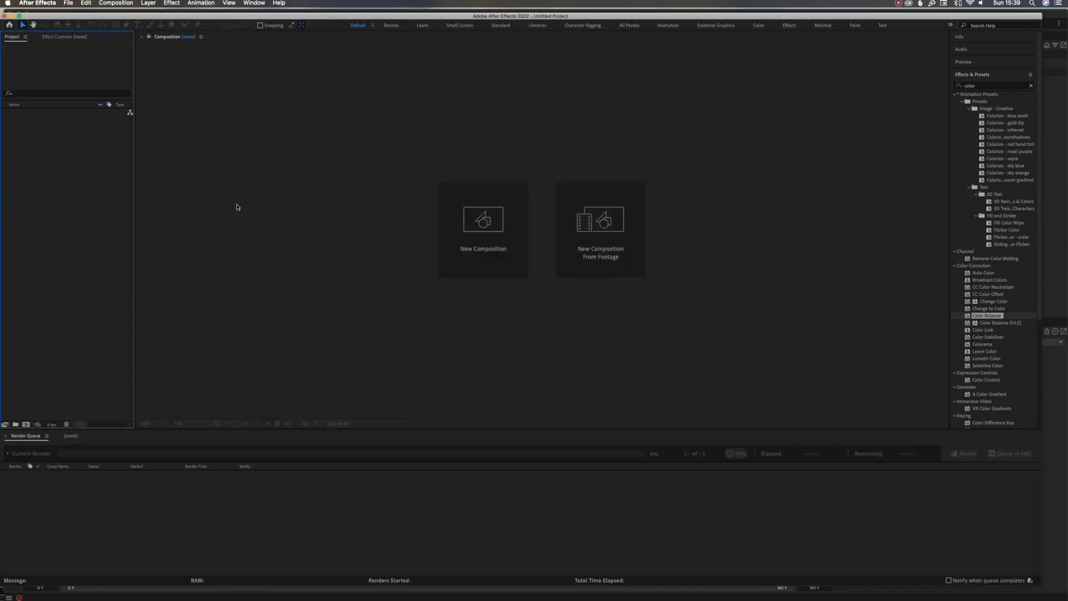
click(485, 233)
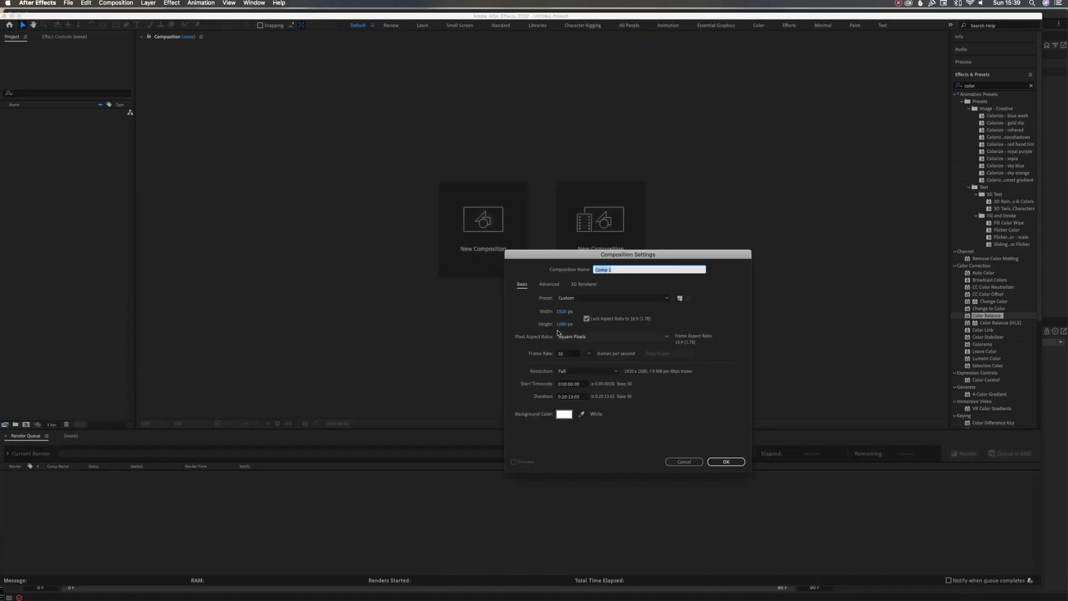
click(726, 461)
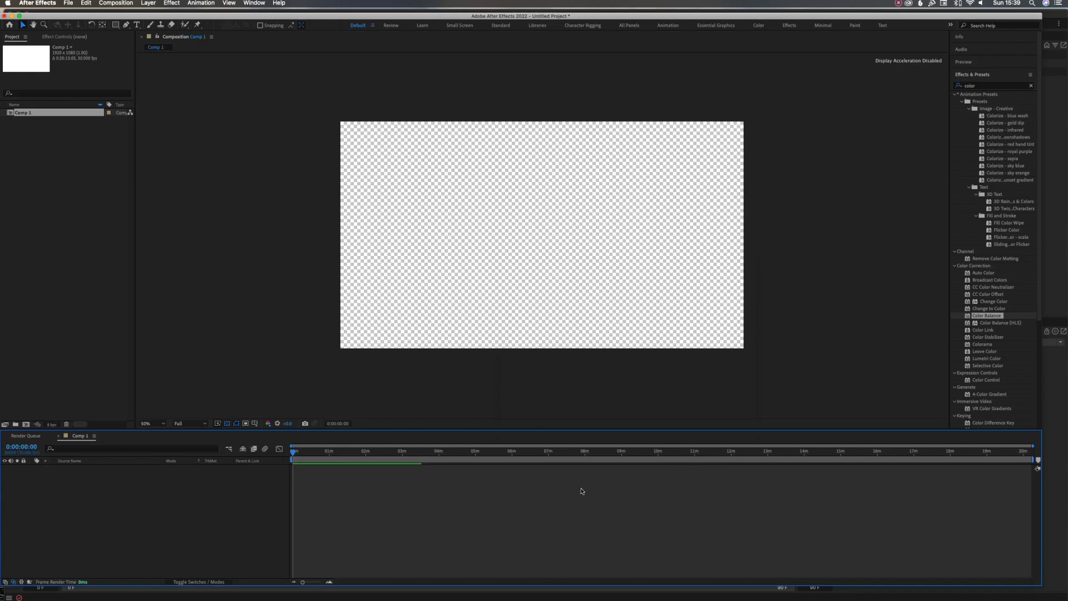
Add the sahara-desert photo from Downloads to Comp 1 as a layer
click(263, 592)
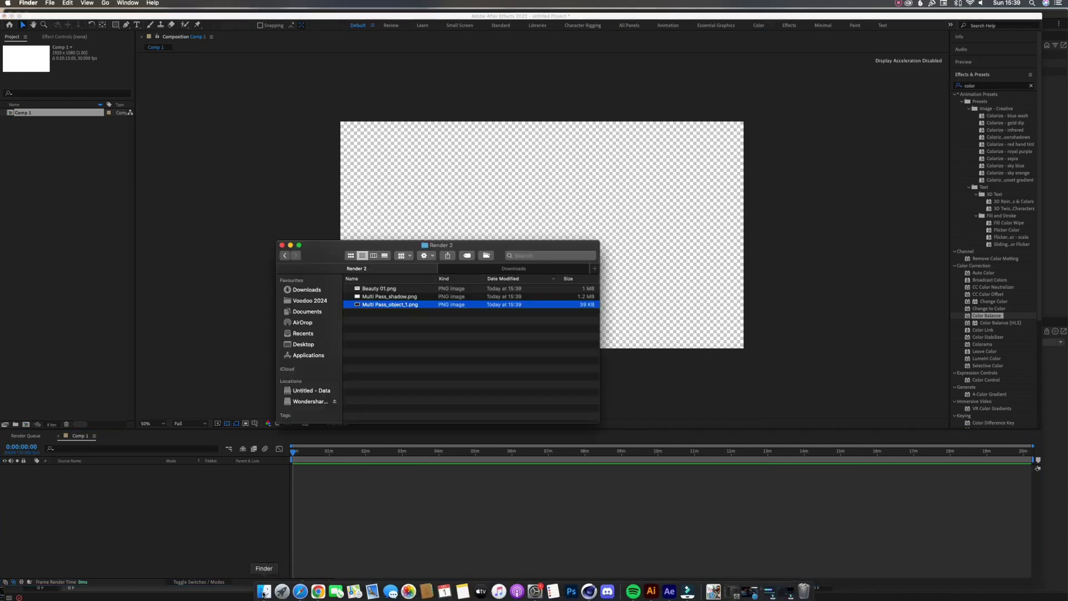
click(495, 271)
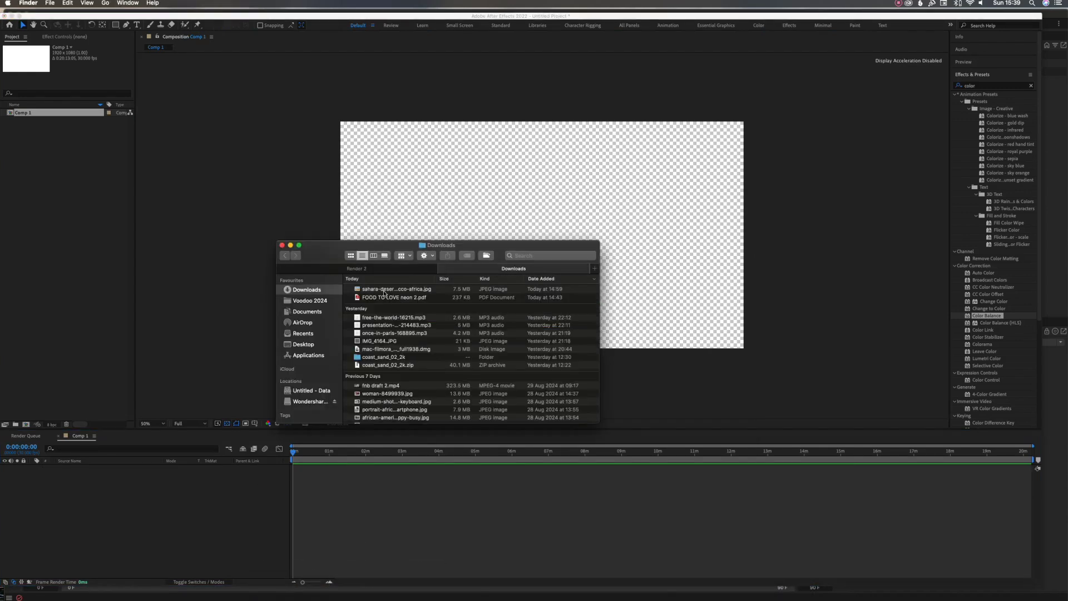
click(390, 289)
key(space)
key(space)
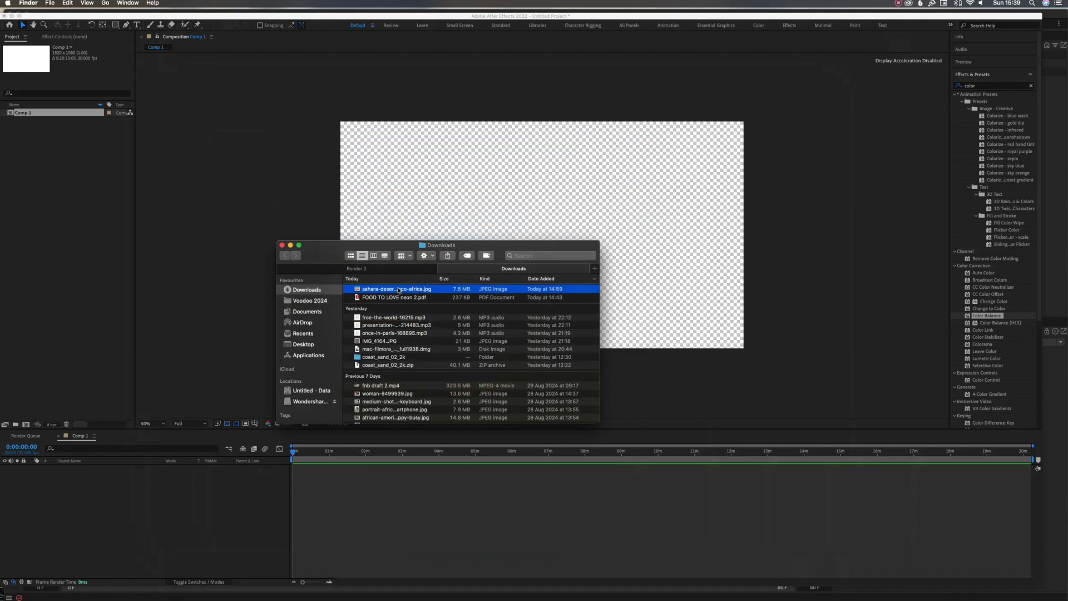
drag(398, 290, 102, 513)
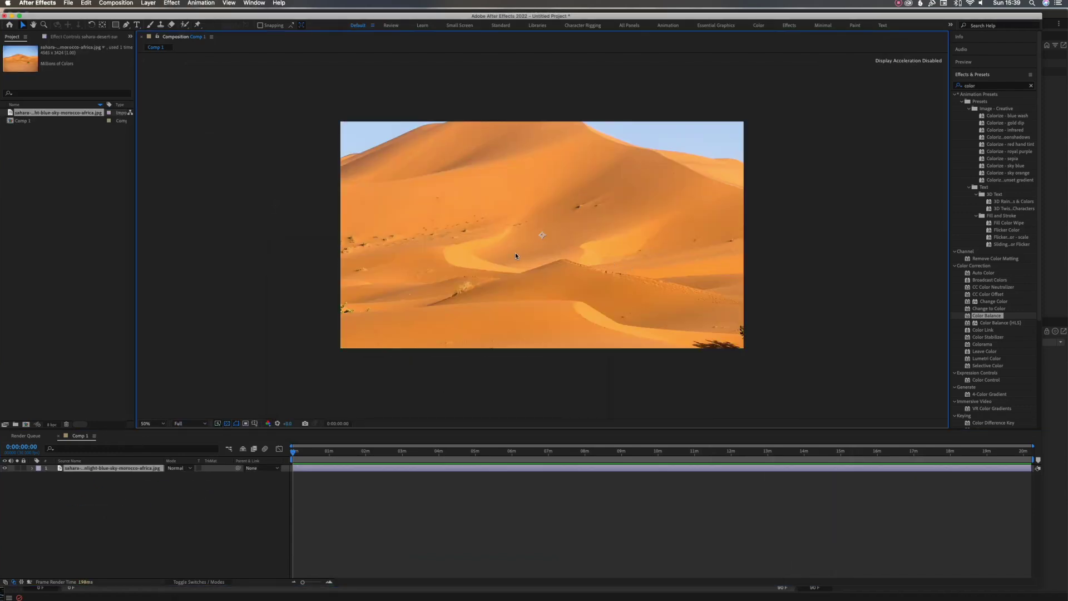
Scale the desert layer to 41% and shift it up to about Position Y 369
key(s)
drag(189, 475, 179, 480)
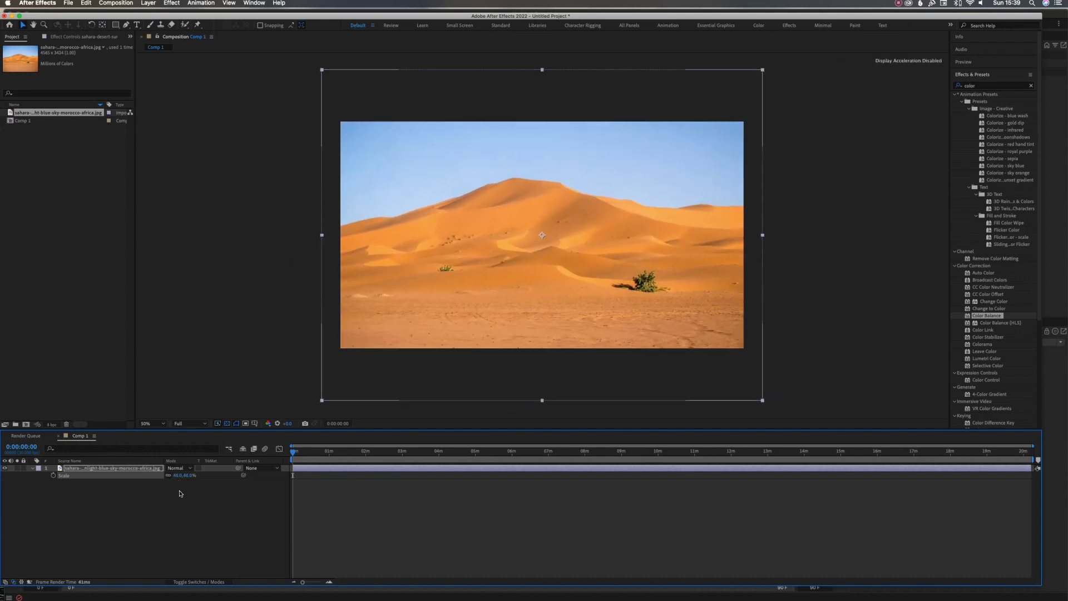
key(p)
drag(179, 476, 113, 480)
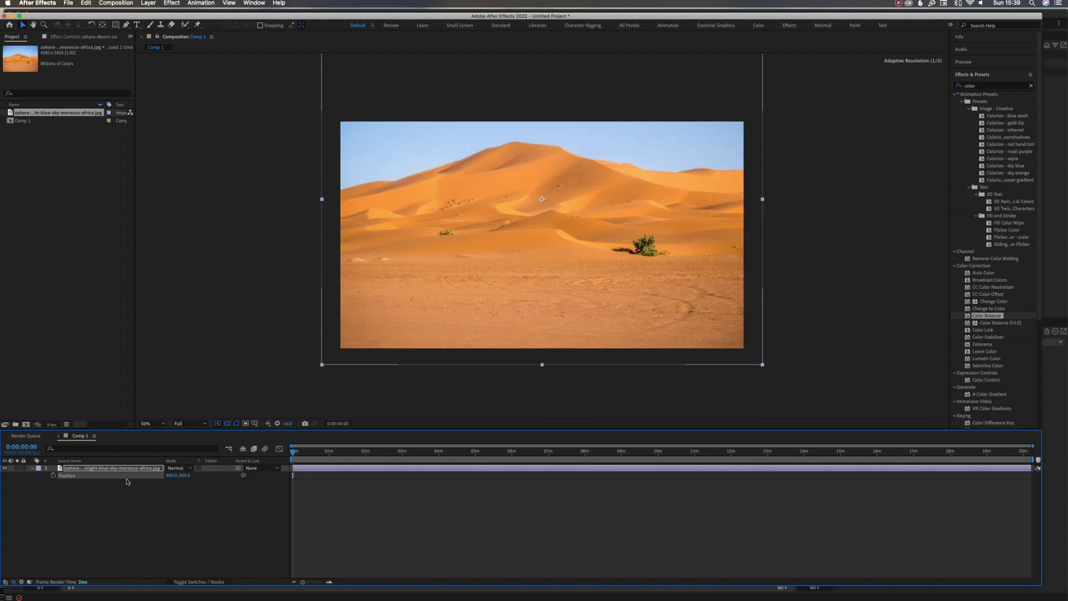
mouse_move(594, 597)
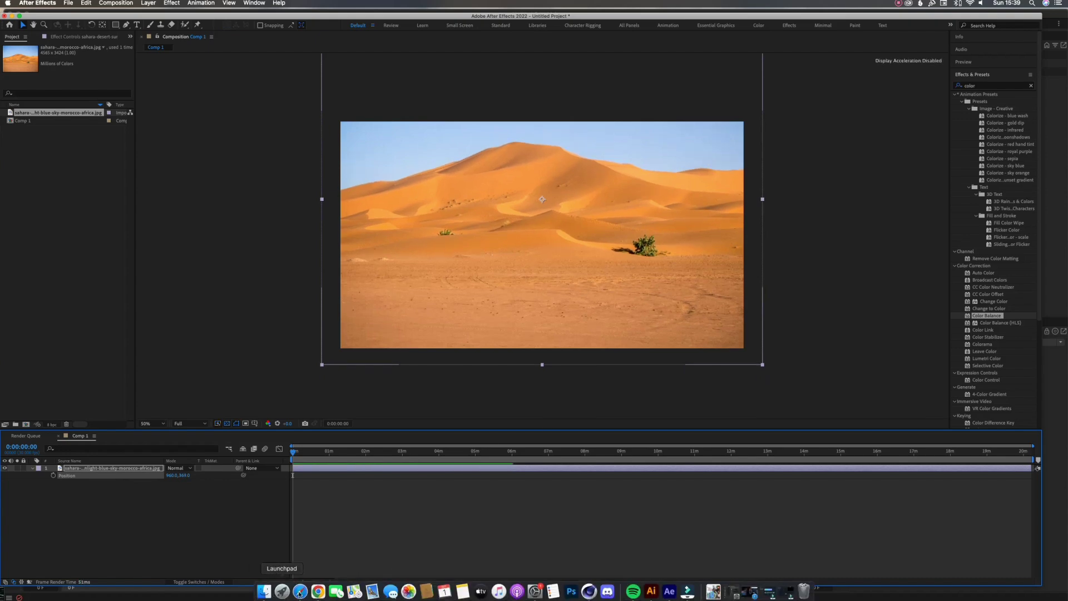
Drag Beauty 01.png and both Multi Pass PNGs from Render 2 into Comp 1
click(264, 591)
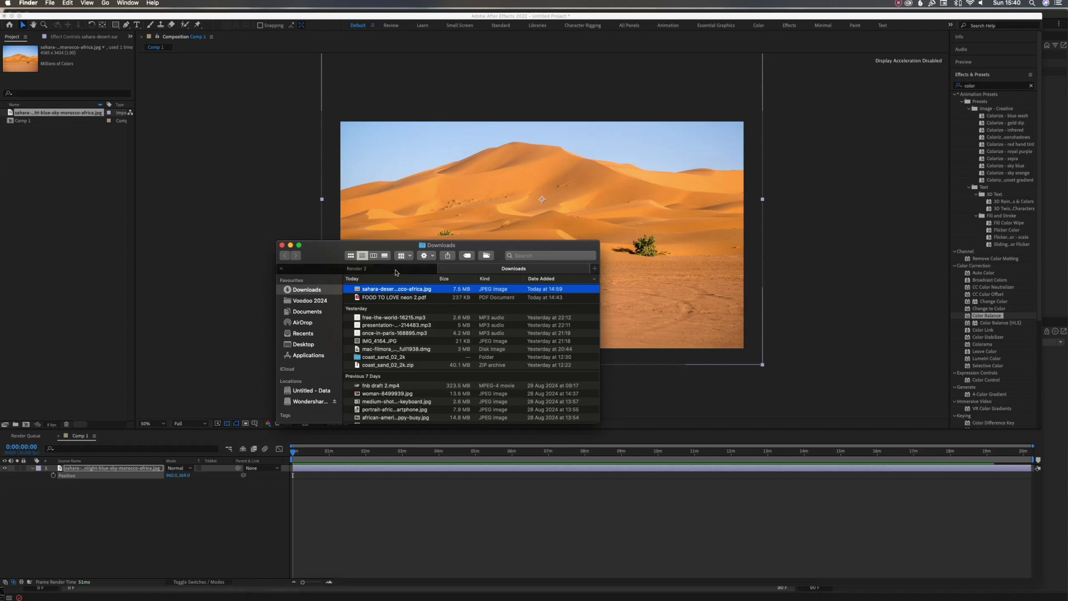
click(356, 268)
drag(323, 249, 799, 377)
shift+click(817, 418)
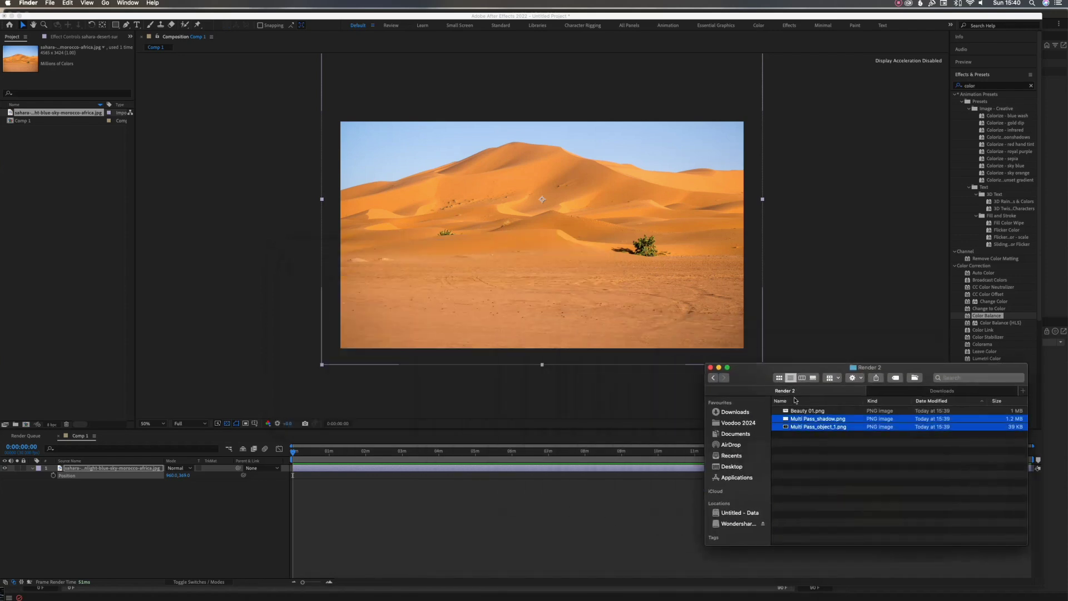
shift+click(807, 413)
drag(807, 412, 125, 503)
Lock the sahara desert background layer and select the Beauty 01.png layer
click(91, 528)
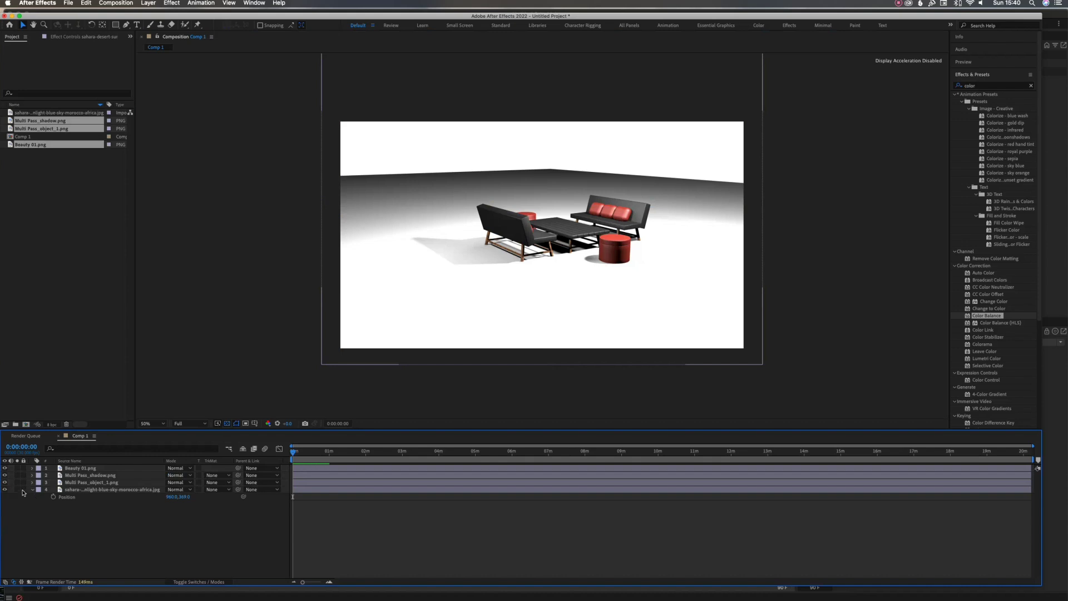
click(23, 489)
click(83, 483)
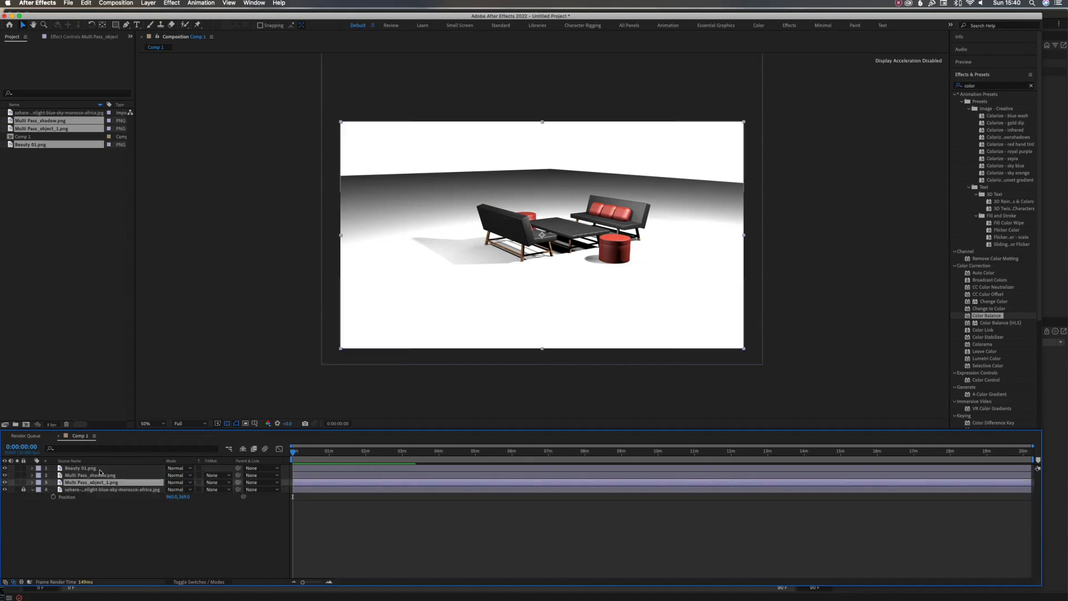
key(super+Up)
key(super+Up)
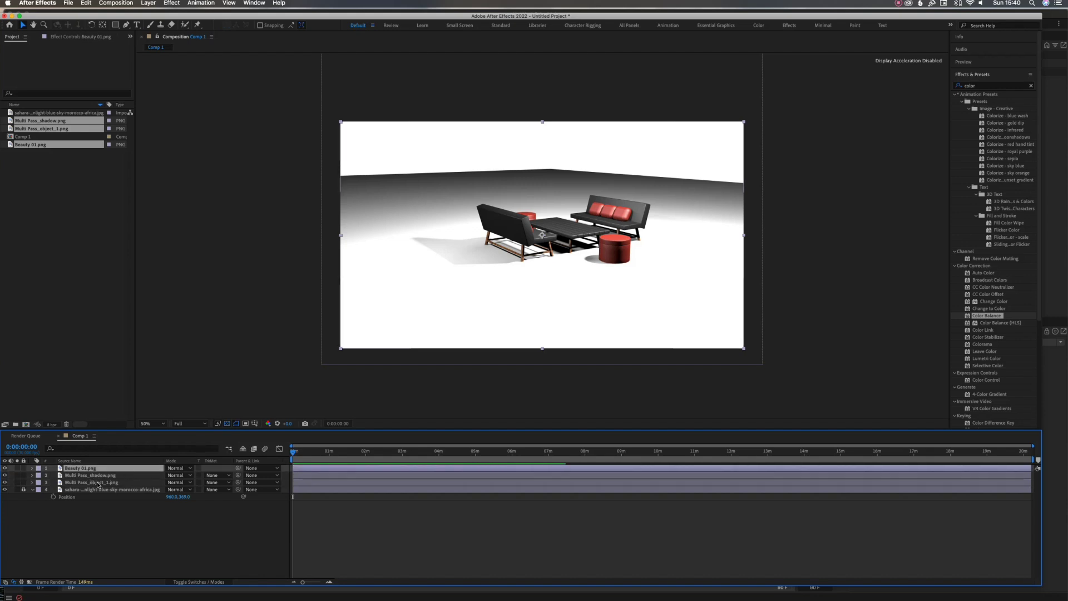
Move Multi Pass_object_1.png to the top of the layer stack and check its silhouette
click(5, 488)
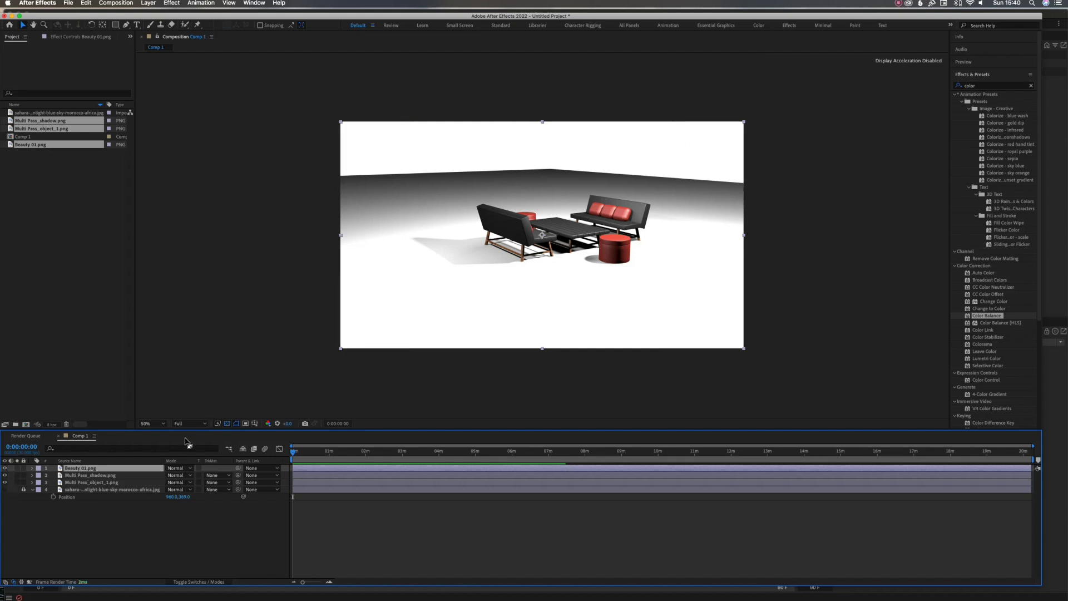
click(95, 503)
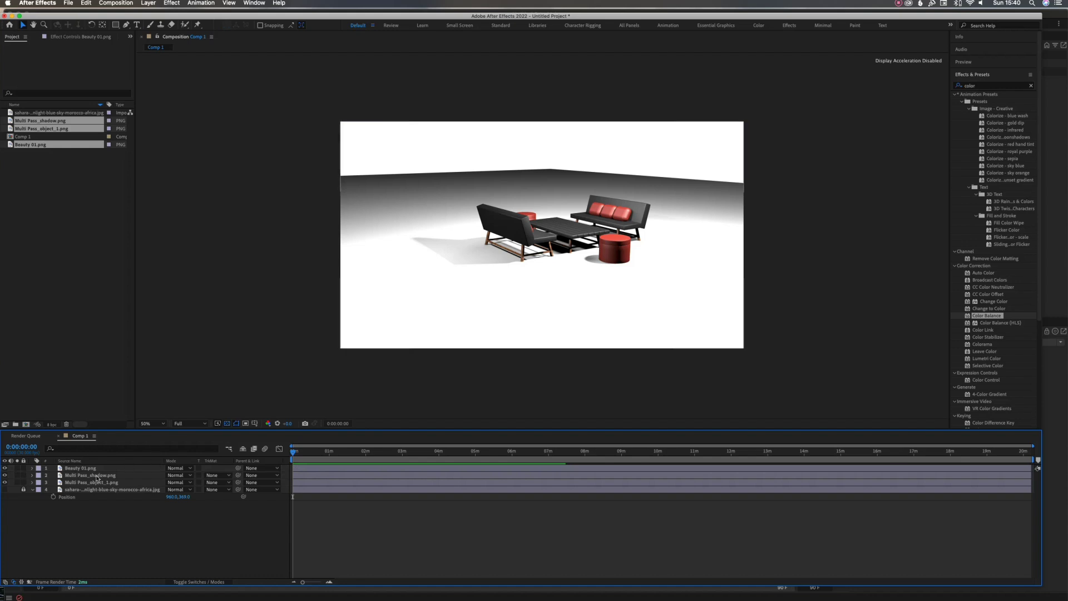
click(95, 475)
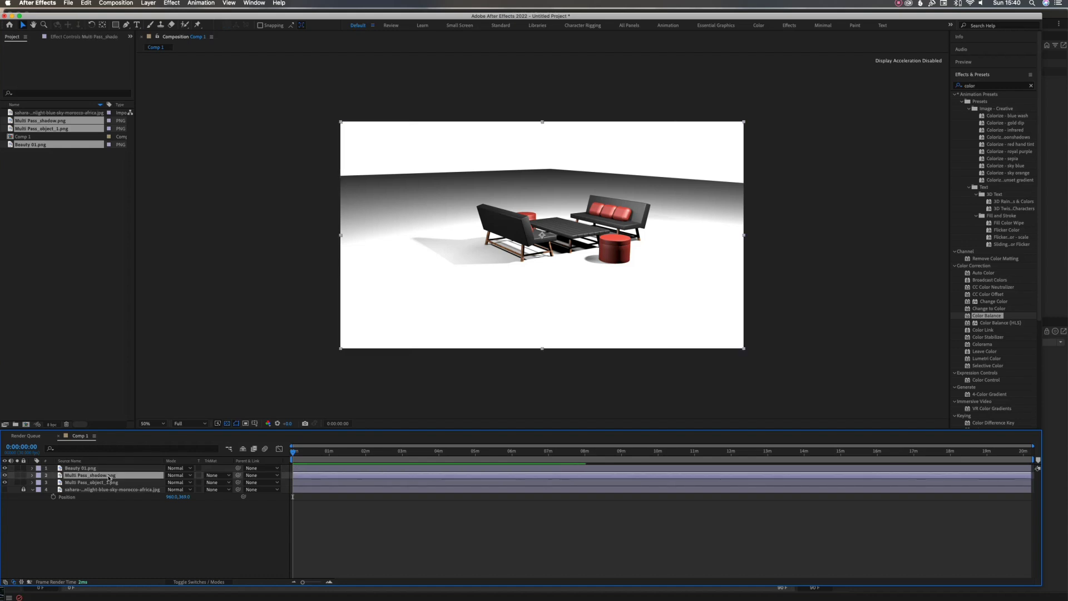
click(94, 483)
drag(94, 484, 93, 466)
click(77, 476)
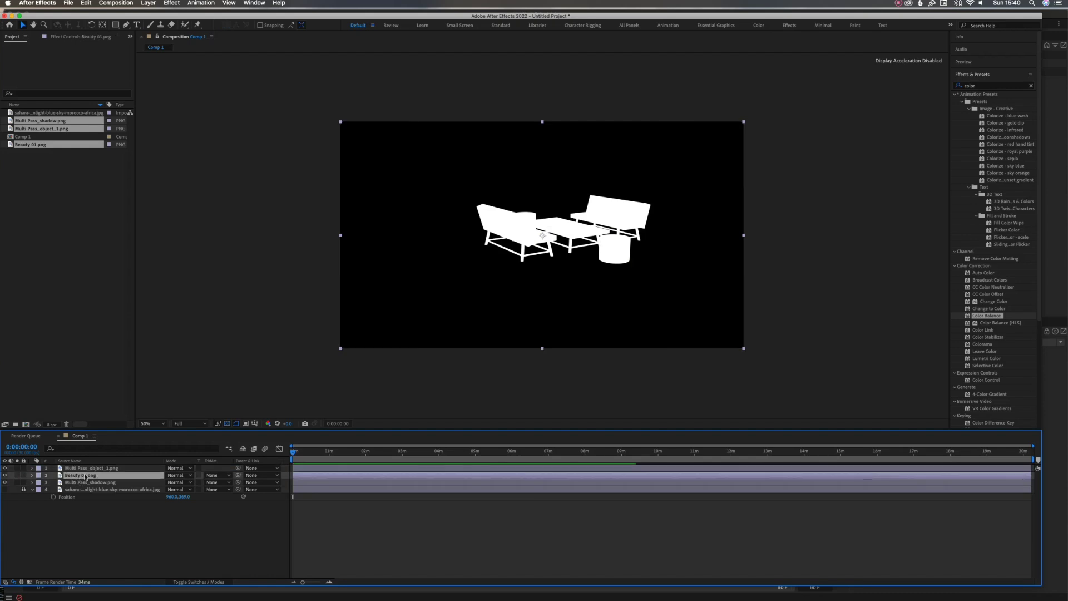
click(48, 469)
click(4, 467)
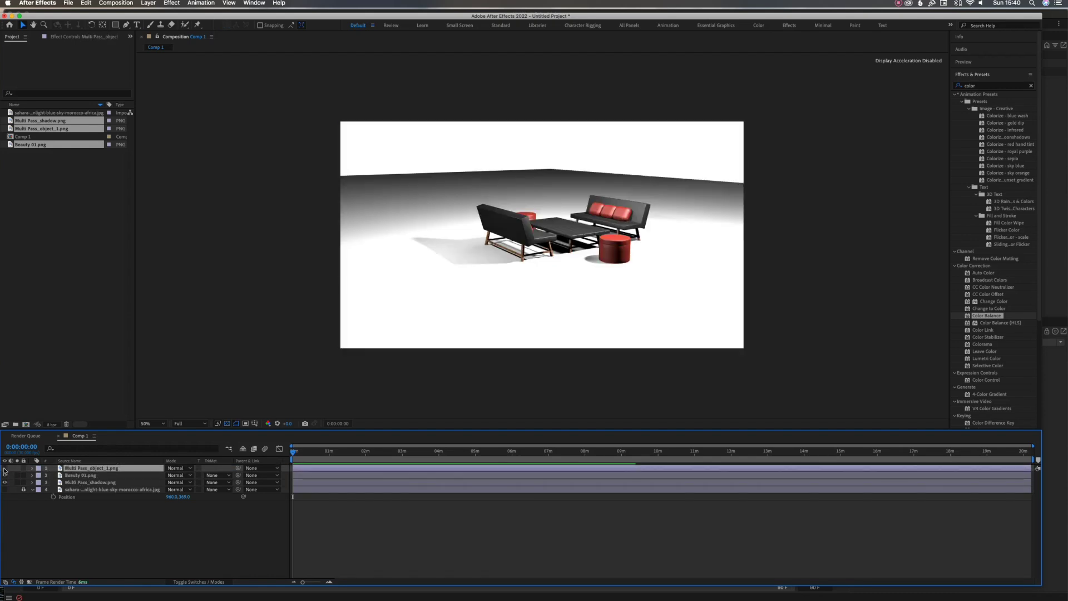
click(5, 467)
Set Beauty 01.png's Track Matte to Luma Matte using the object pass layer
click(78, 476)
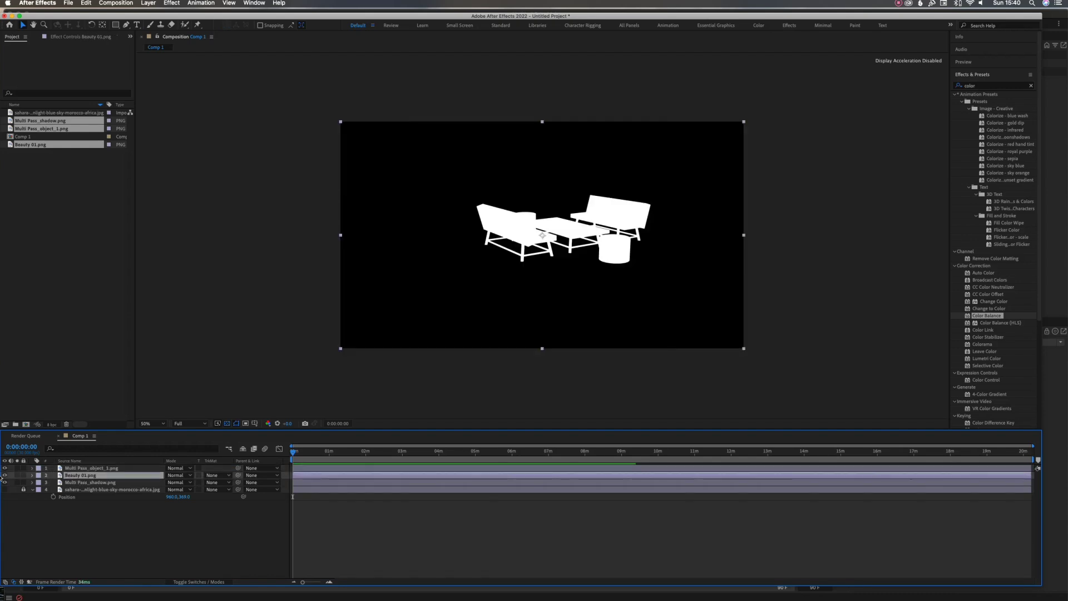
click(87, 482)
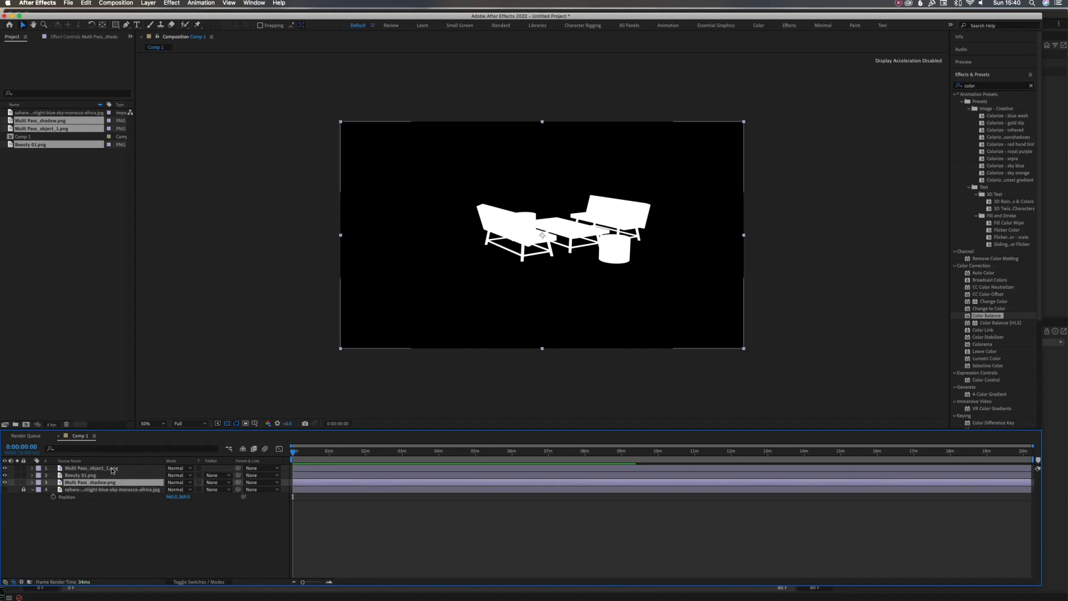
click(106, 476)
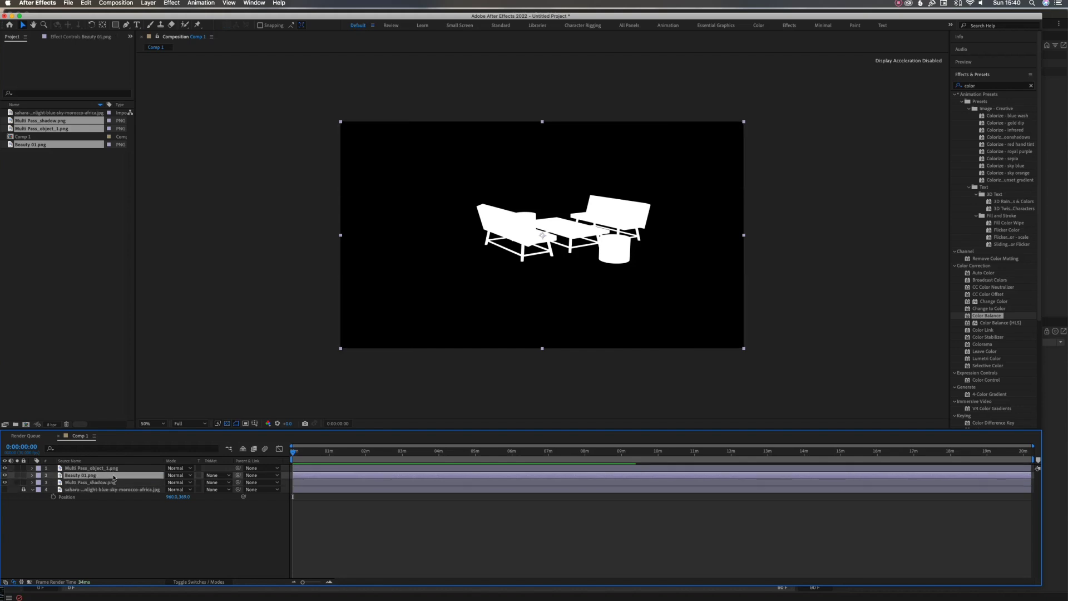
click(215, 475)
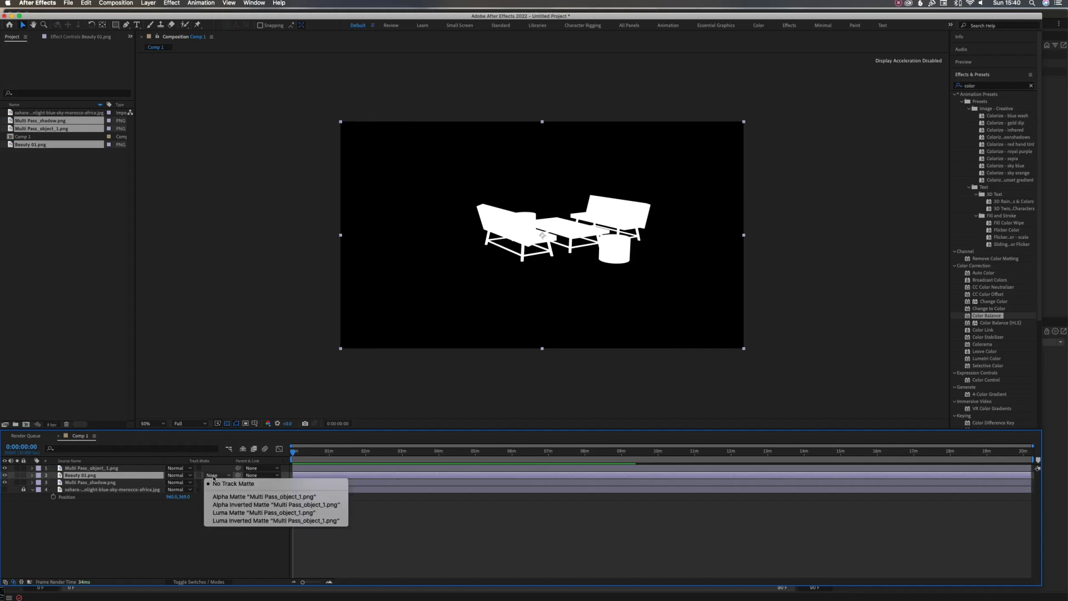
click(231, 513)
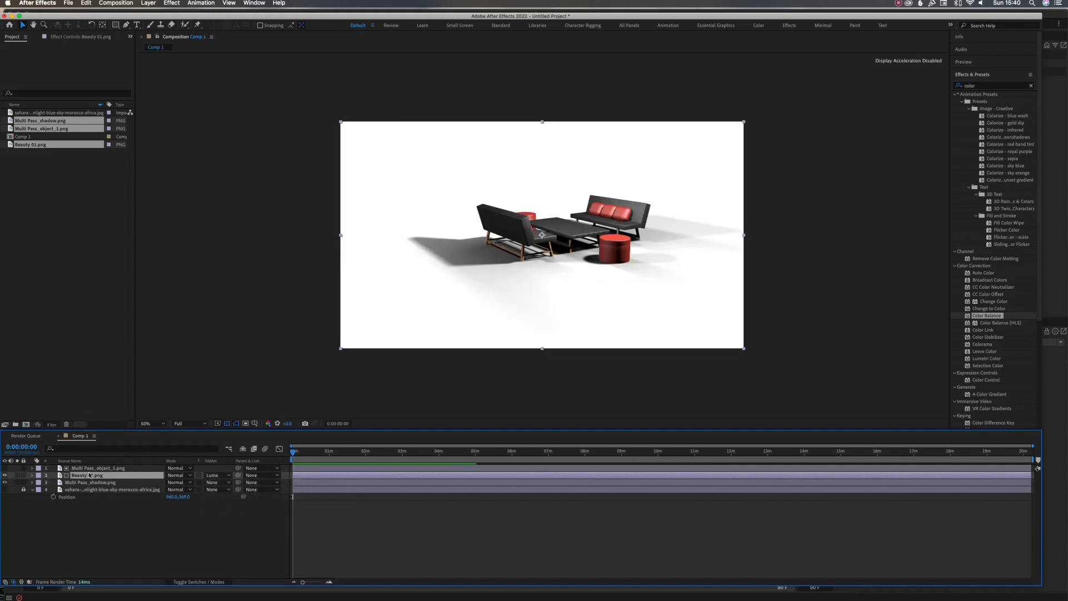
scroll(598, 247, up, 3)
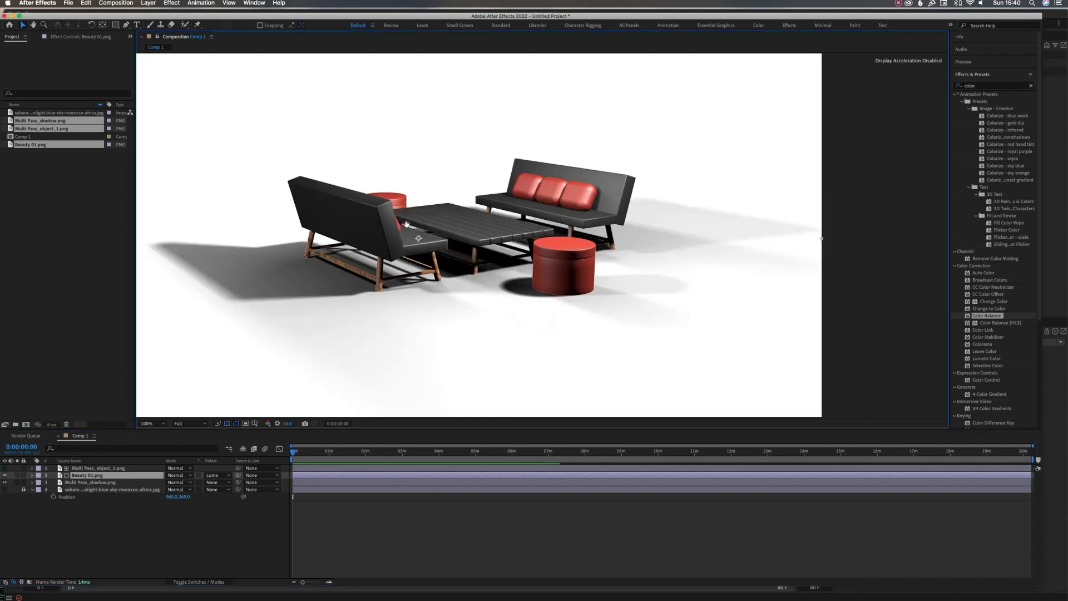
click(90, 482)
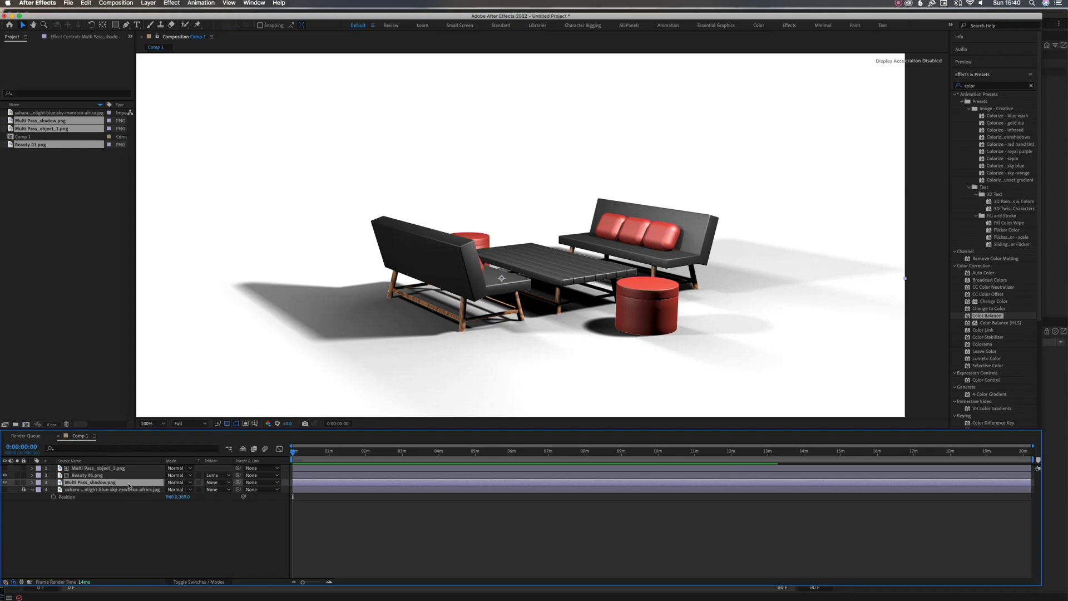
Set Multi Pass_shadow.png to Multiply and zoom in to inspect the shadows under the furniture
click(182, 483)
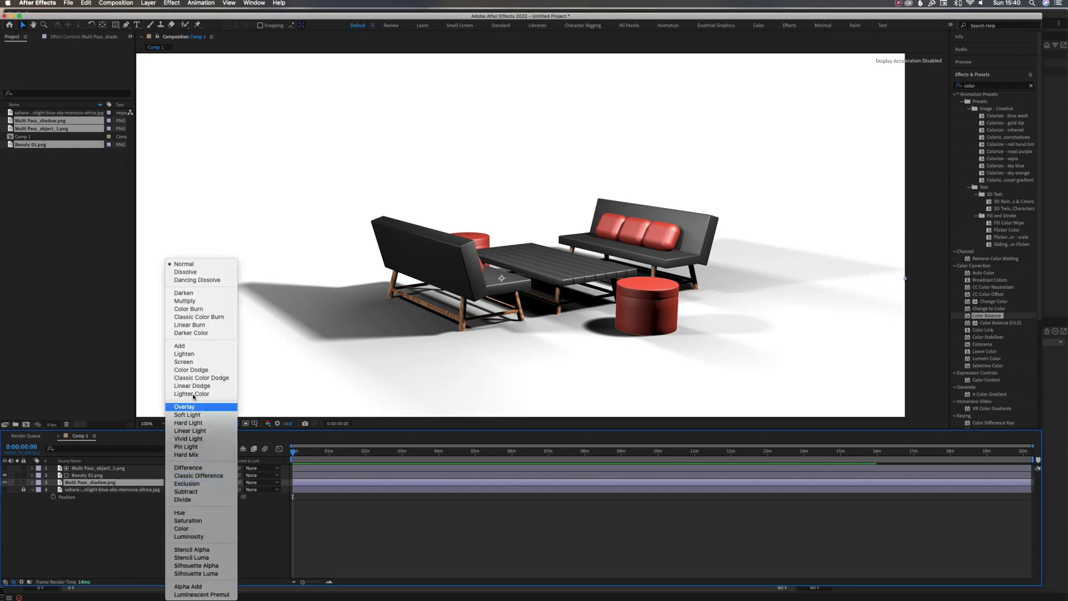
click(183, 301)
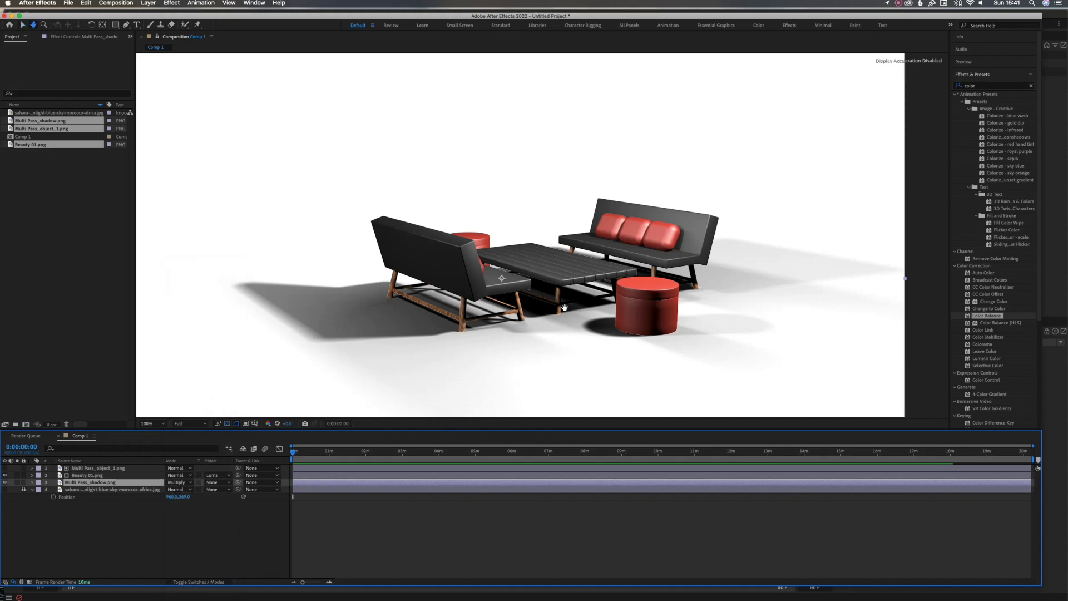
drag(604, 331, 593, 265)
alt+click(569, 247)
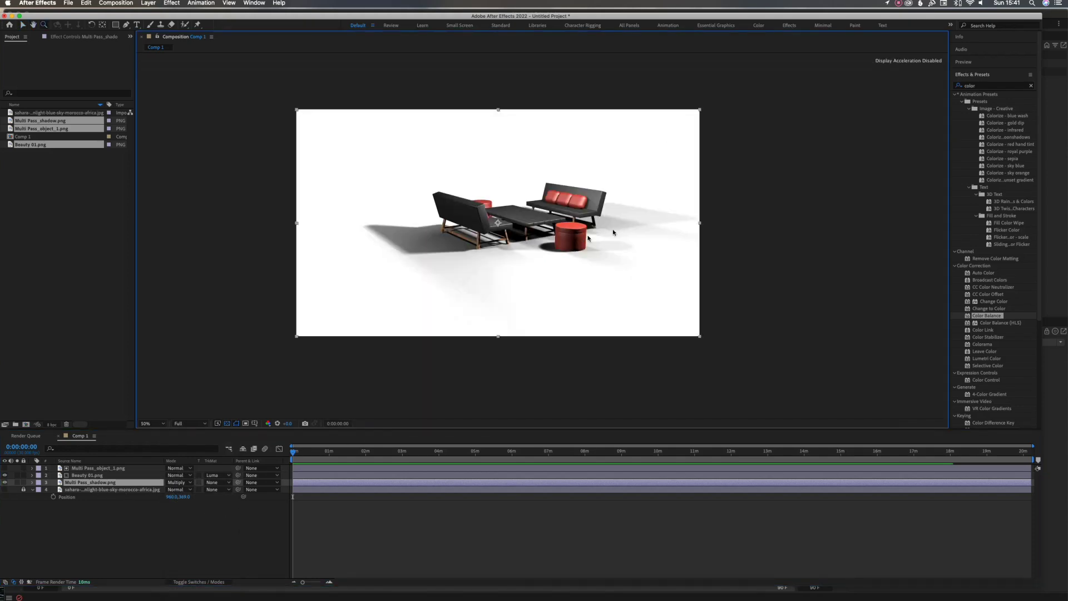
alt+click(612, 229)
click(531, 263)
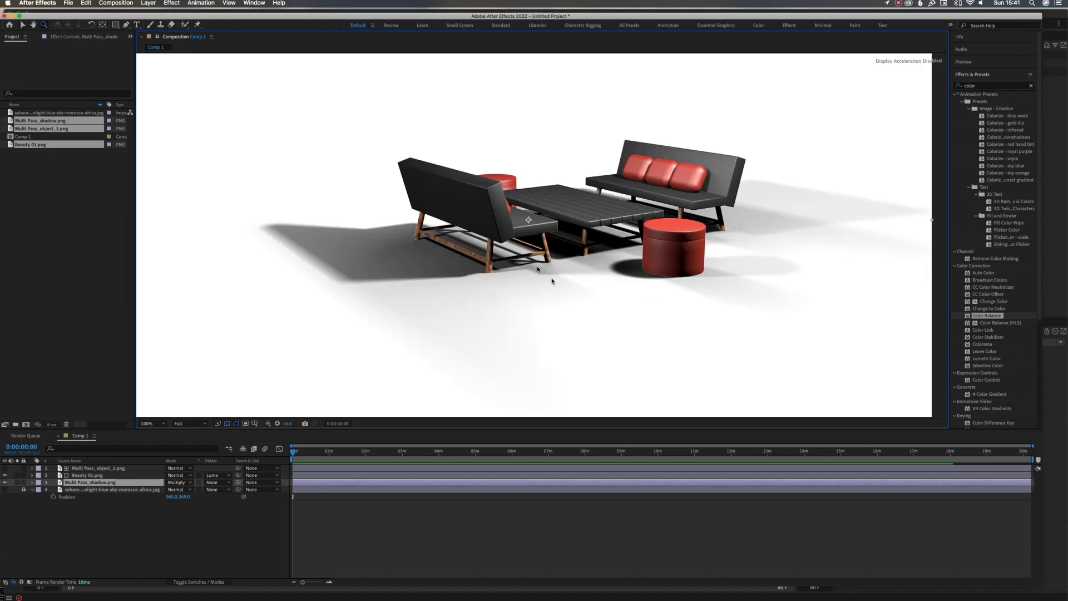
click(227, 425)
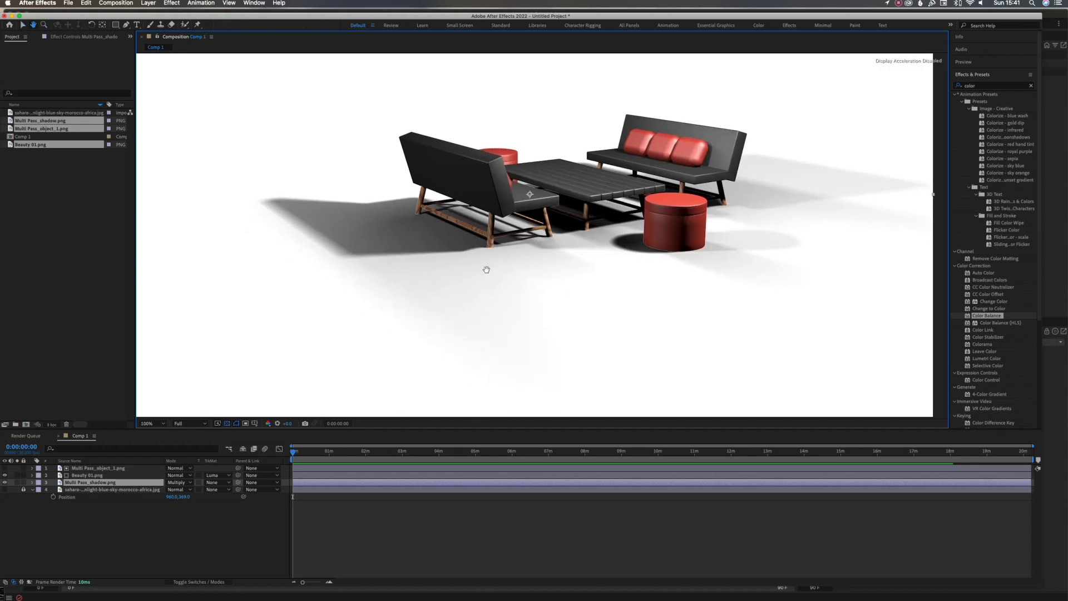
drag(427, 198, 439, 180)
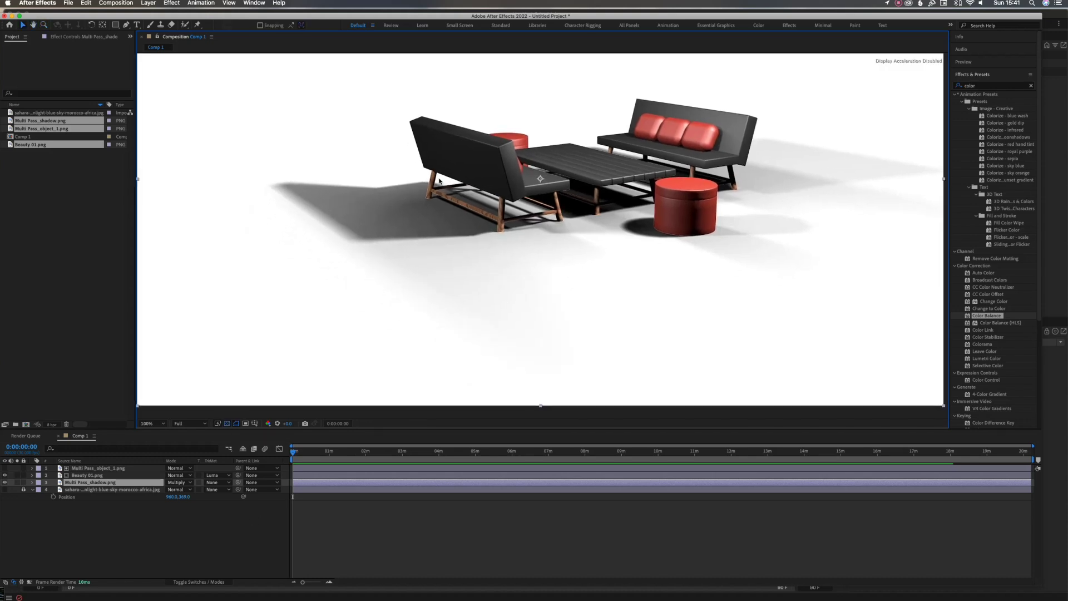
click(3, 494)
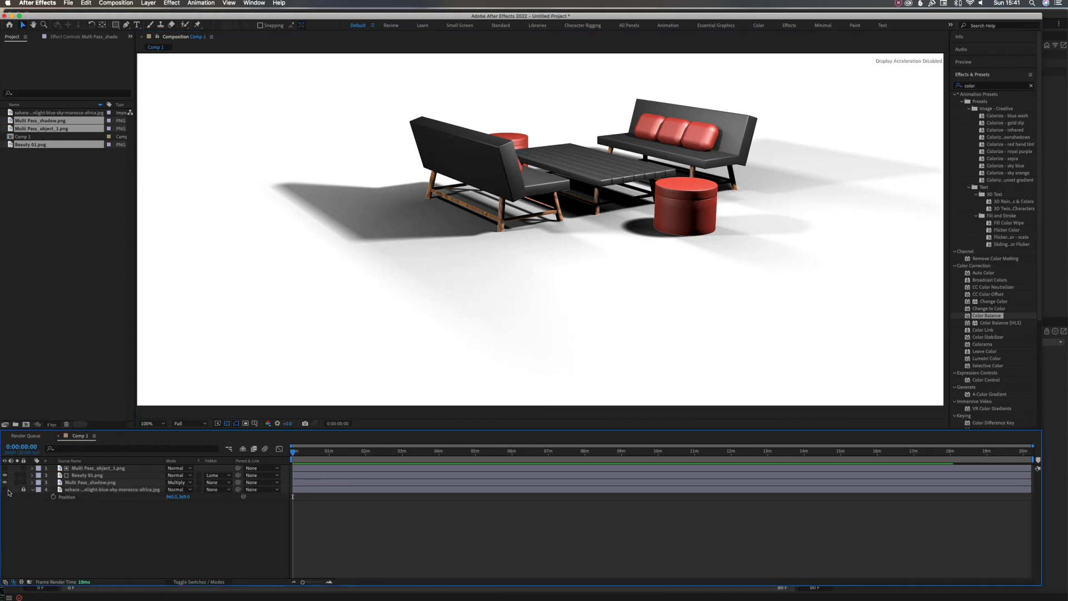
Make the sahara desert layer visible beneath the furniture and shadows, briefly checking Cinema 4D's Ground object
click(5, 489)
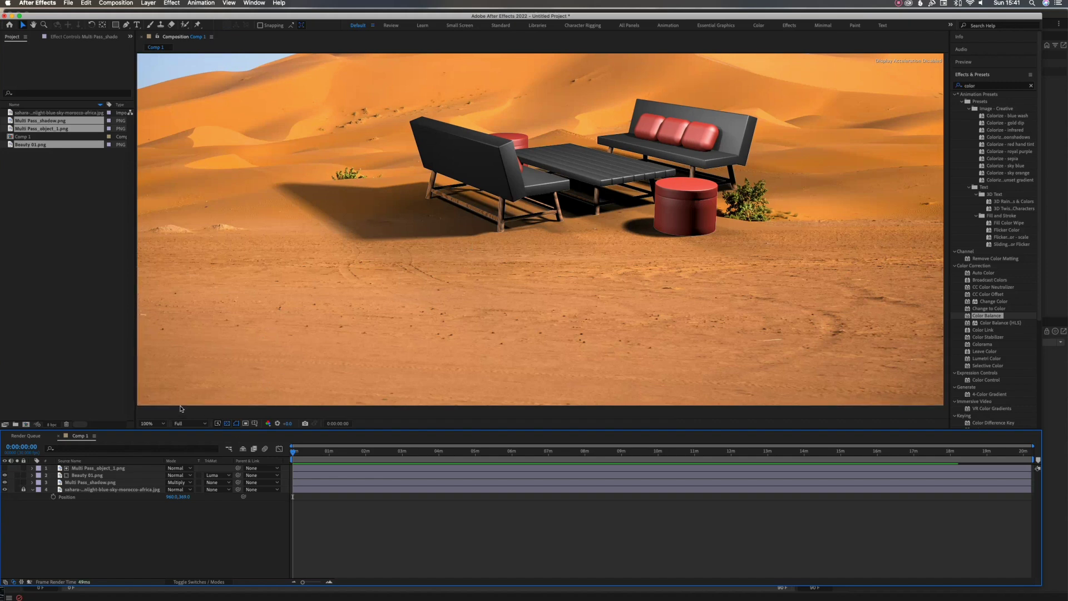
click(104, 482)
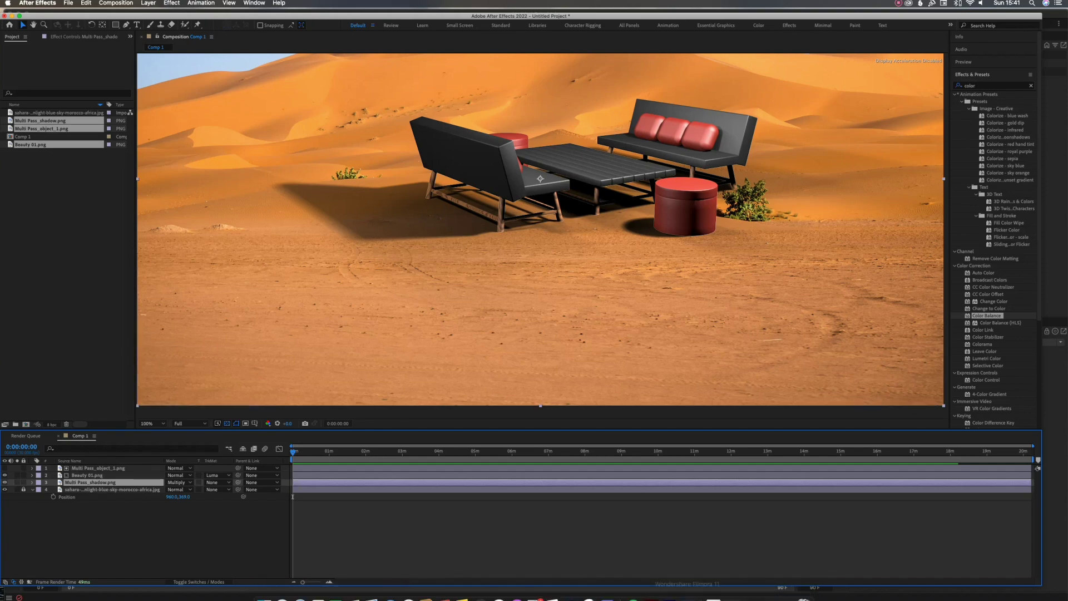
click(589, 591)
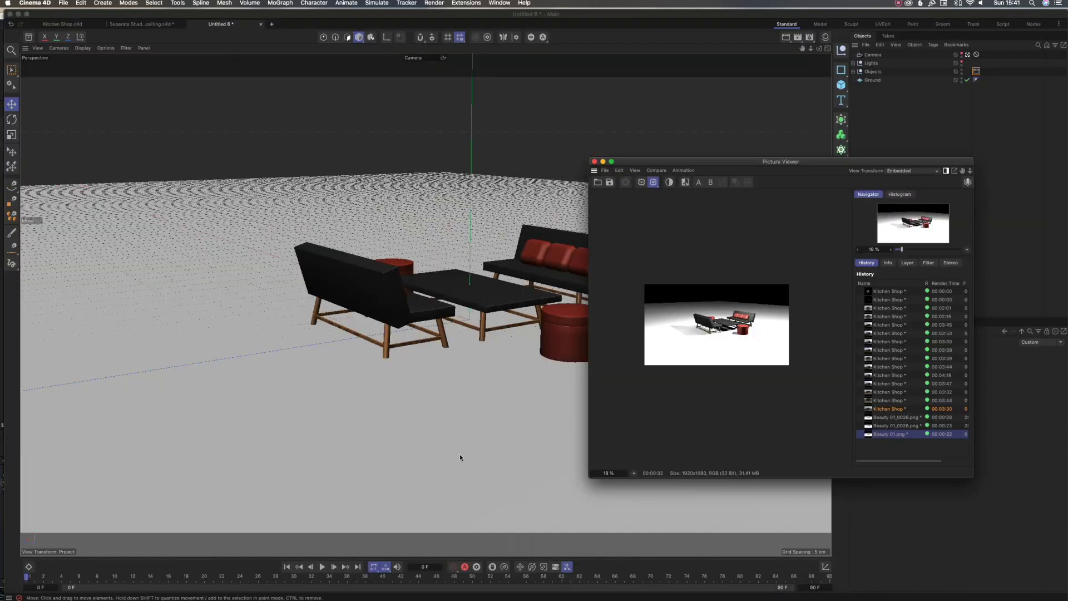
click(475, 461)
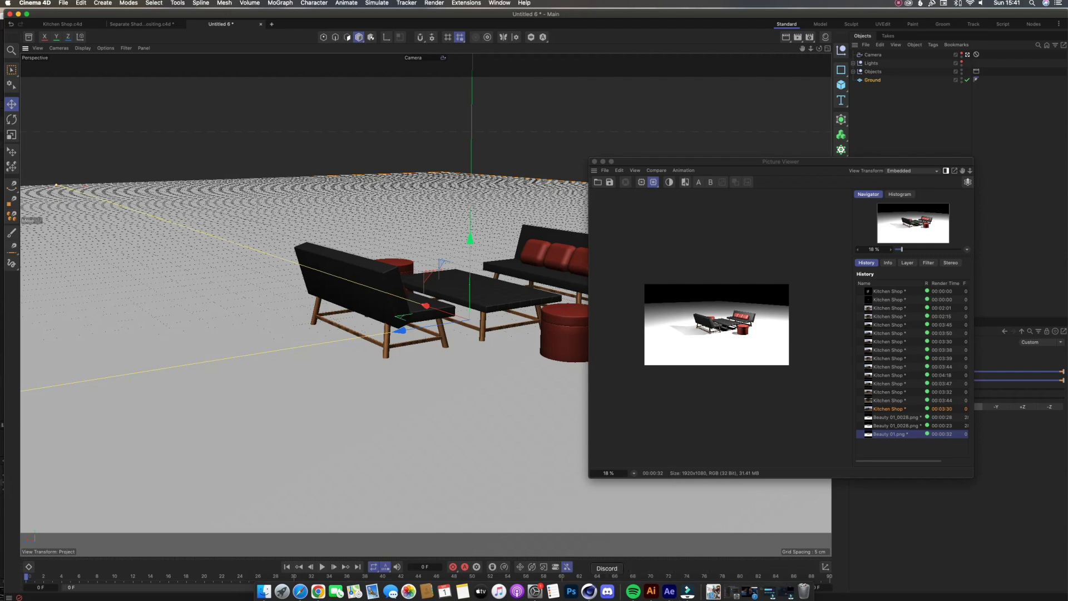
click(669, 591)
click(141, 533)
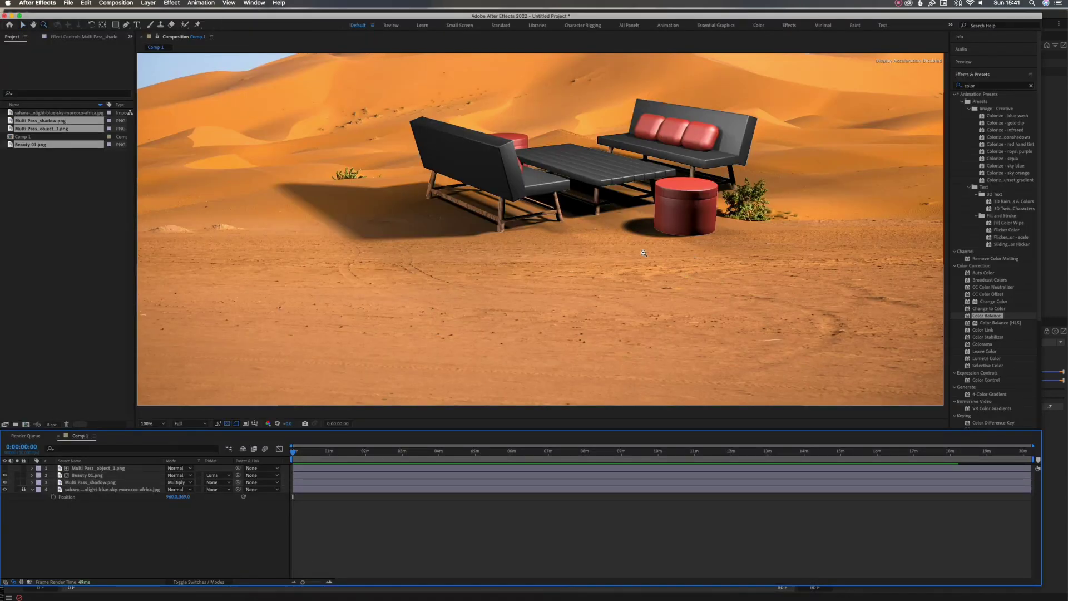
Parent the object and Beauty 01 passes to the Multi Pass_shadow layer
scroll(611, 261, down, 3)
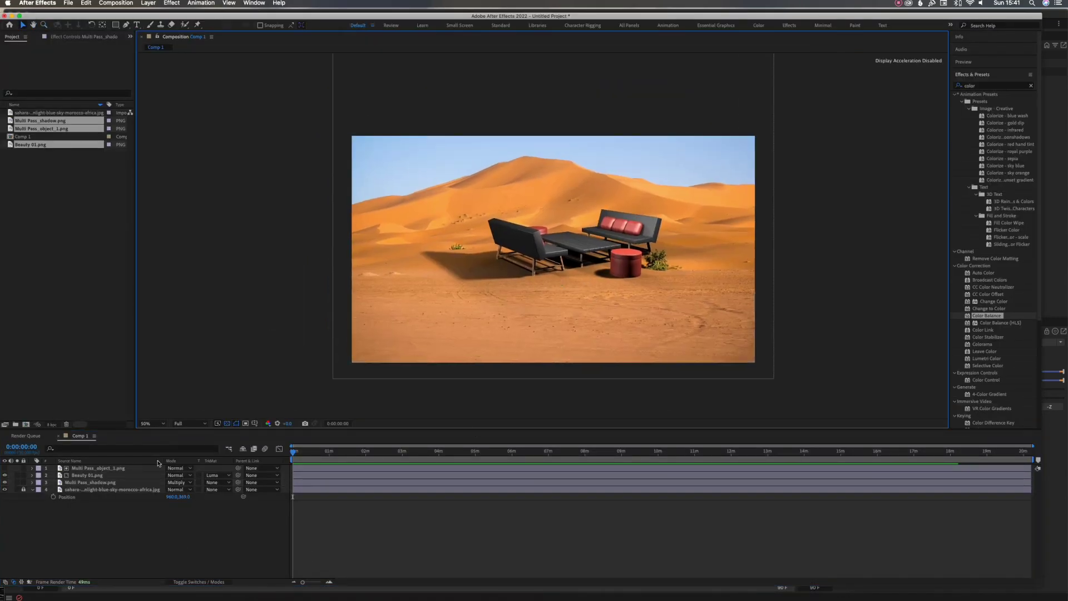
click(107, 469)
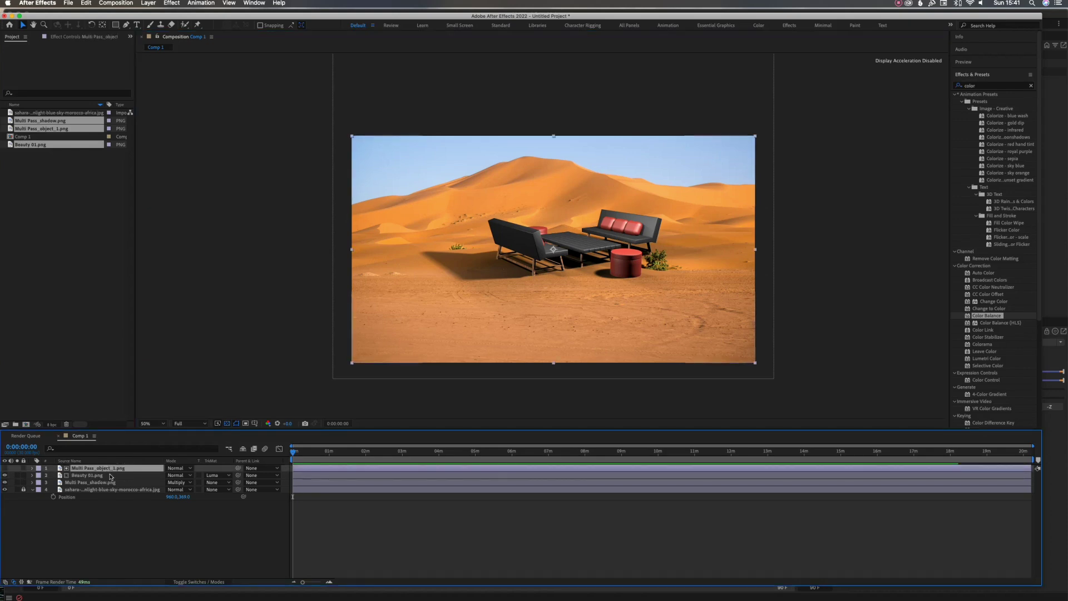
shift+click(111, 475)
drag(238, 475, 105, 483)
Lower the shadow pass's Position and shift the furniture slightly left
click(104, 483)
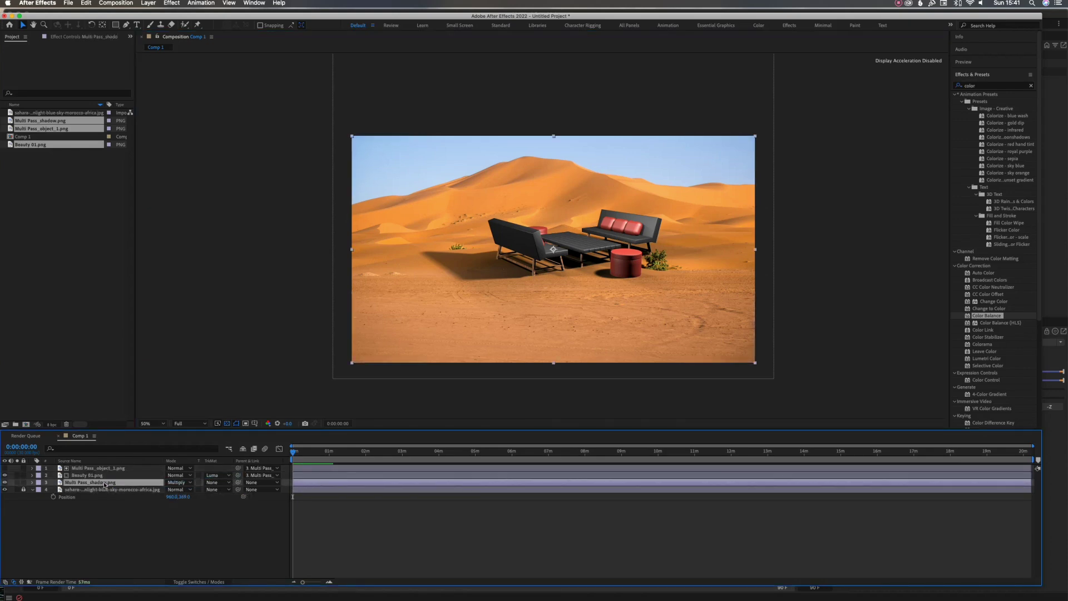
key(p)
drag(179, 490, 269, 490)
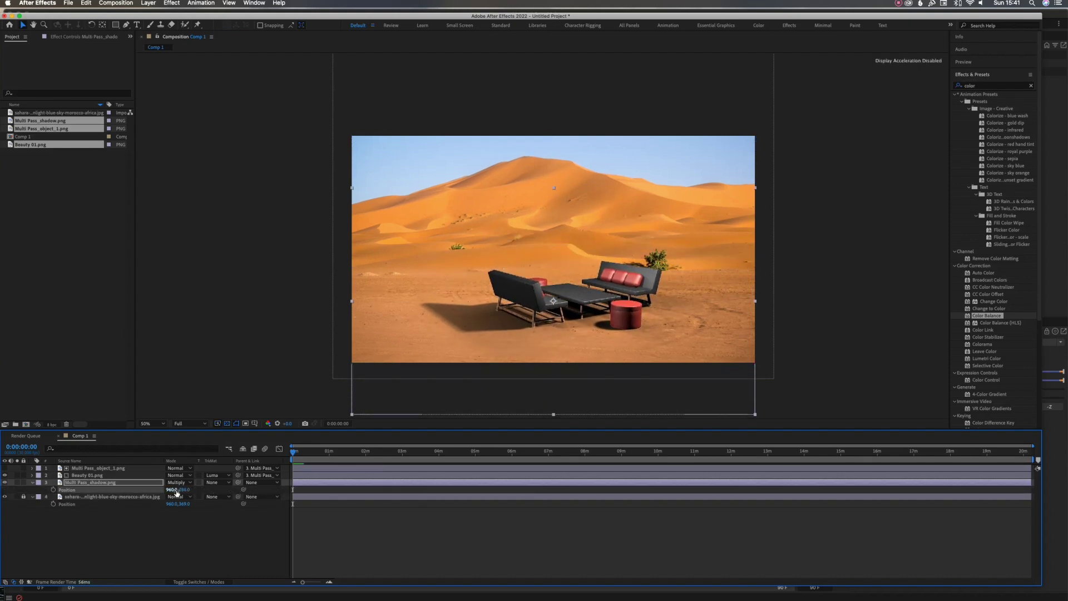
drag(177, 492, 124, 492)
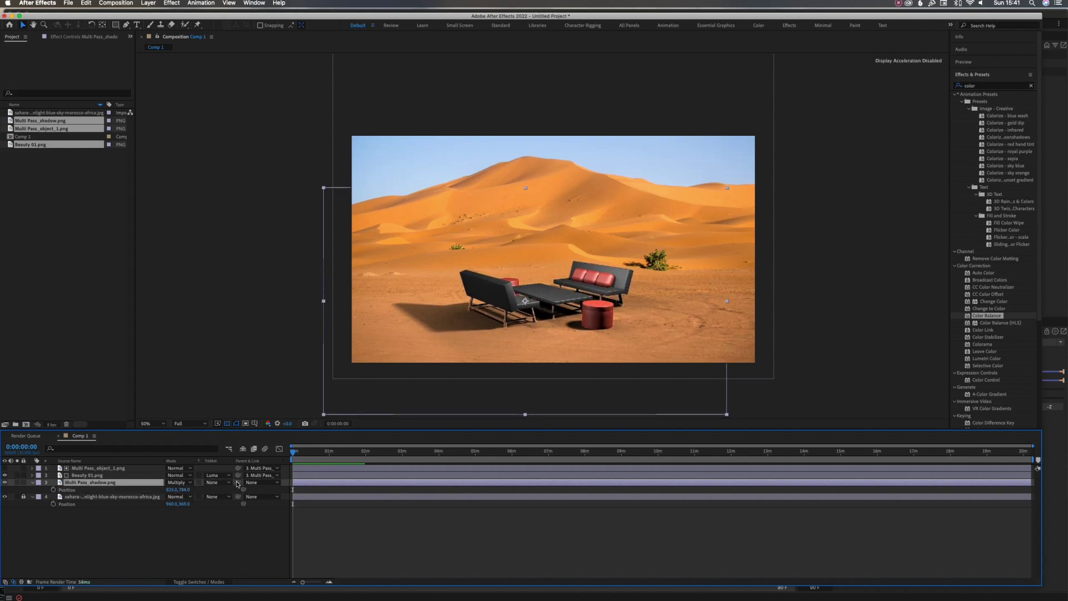
Parent the shadow pass to the sahara desert photo layer
drag(238, 483, 87, 498)
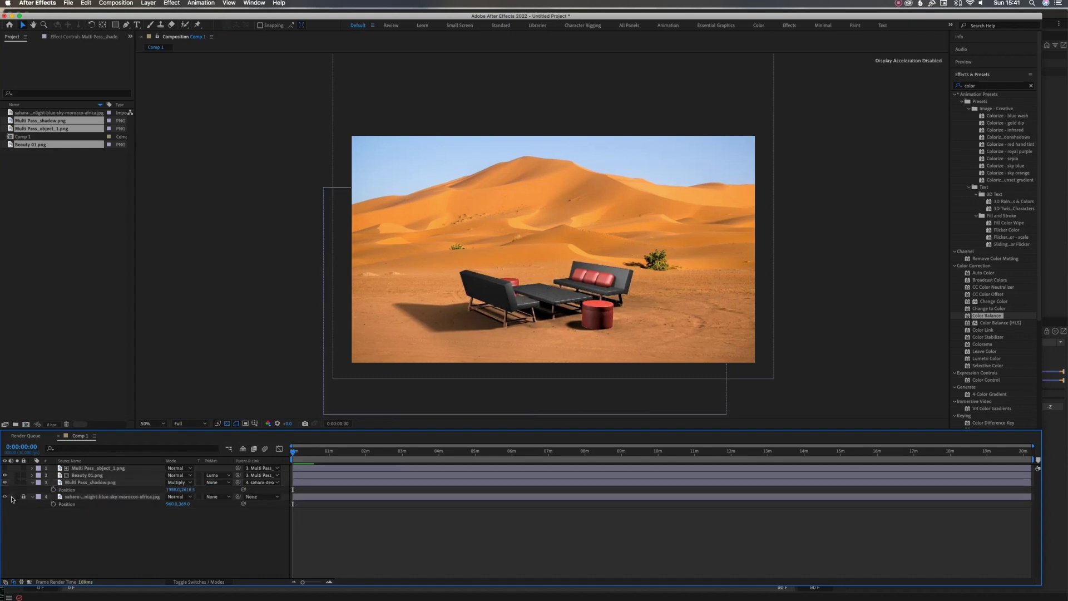
click(89, 483)
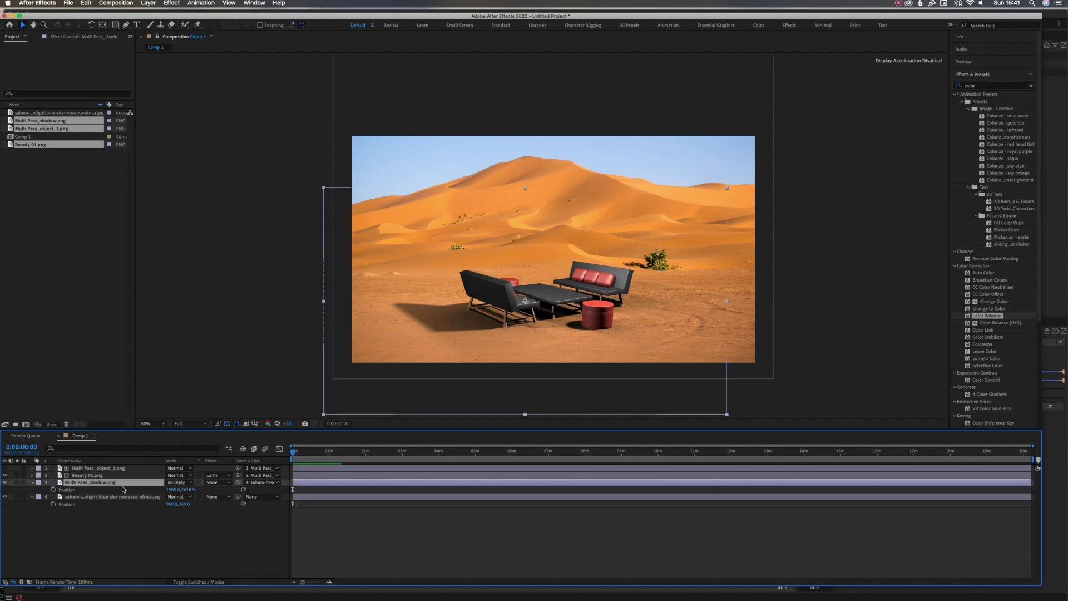
click(127, 497)
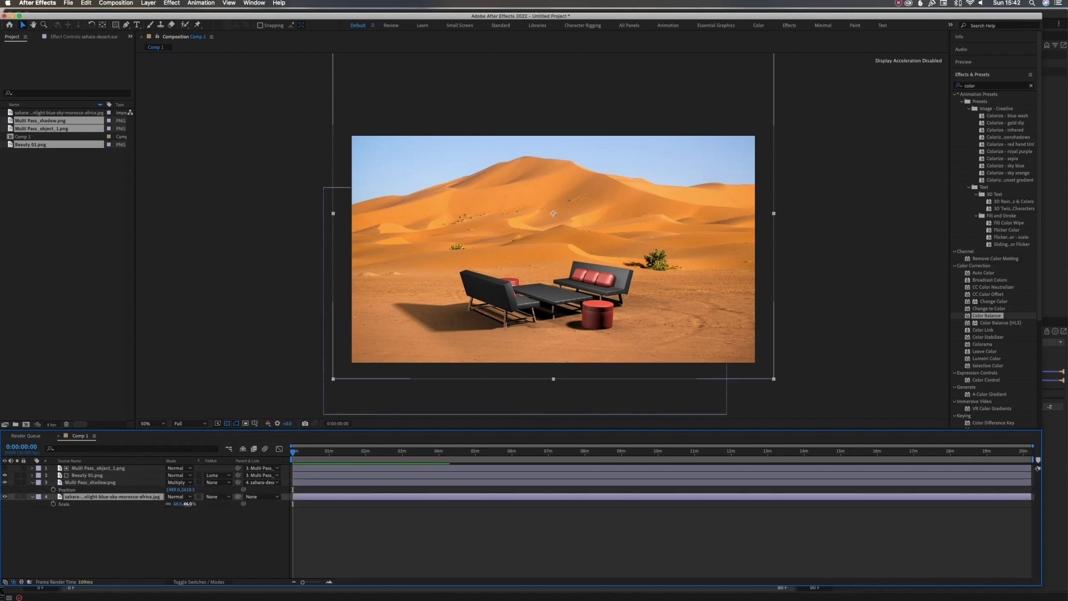
Scale up the desert photo and move it down and slightly left
drag(188, 504, 106, 505)
key(p)
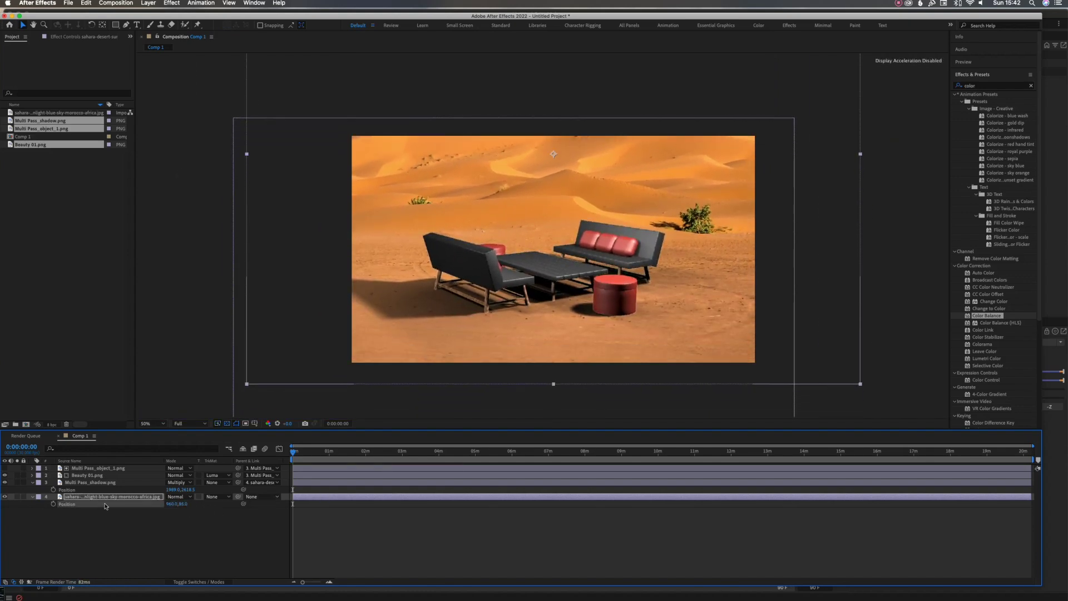
mouse_move(181, 503)
mouse_down()
mouse_move(233, 512)
mouse_move(184, 508)
mouse_up()
key(s)
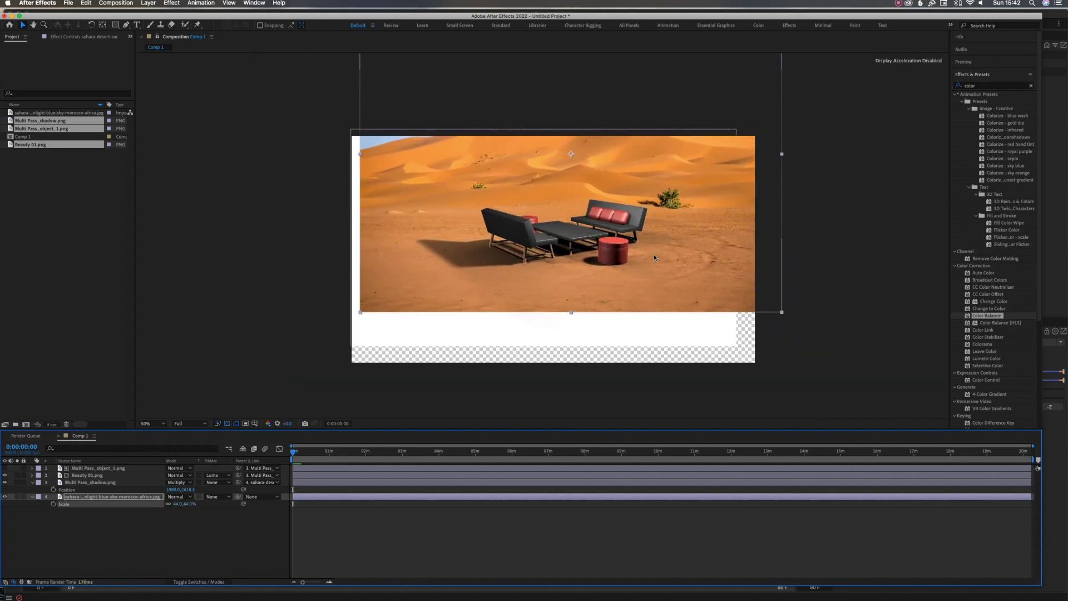
drag(593, 233, 591, 283)
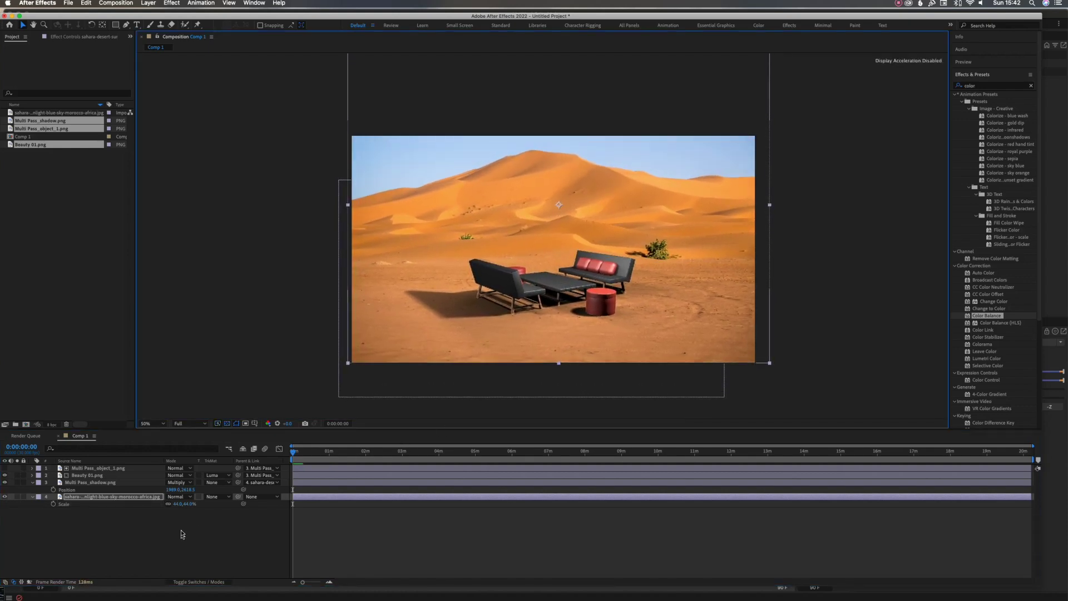
Set the desert photo's scale to 50% and nudge it slightly right
click(185, 503)
drag(186, 503, 188, 503)
click(128, 499)
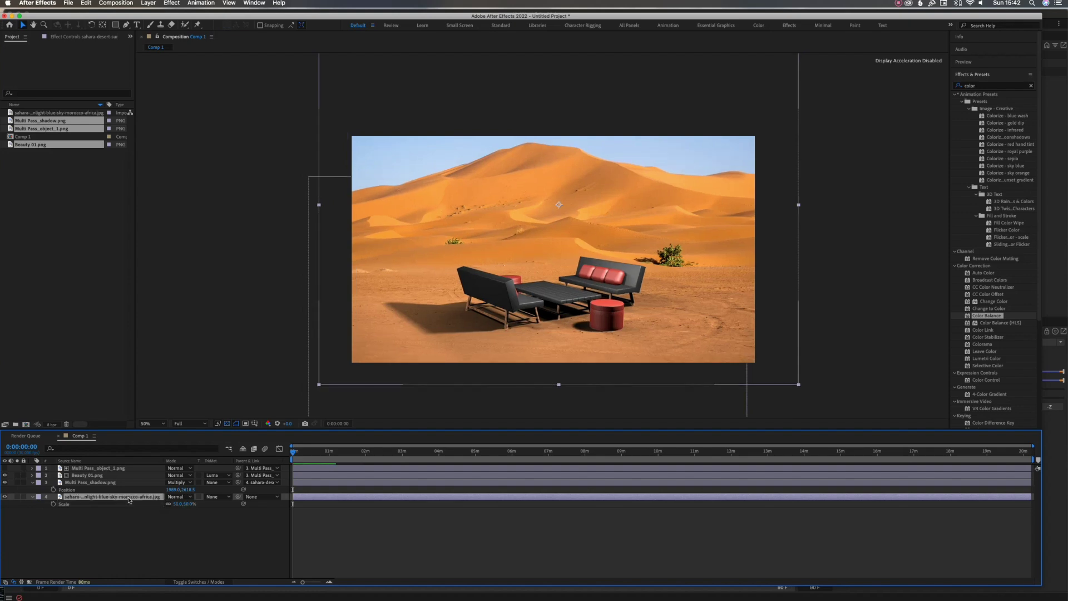
key(shift+Right)
key(shift+Right)
key(shift+Right)
key(shift+Right)
key(shift+Right)
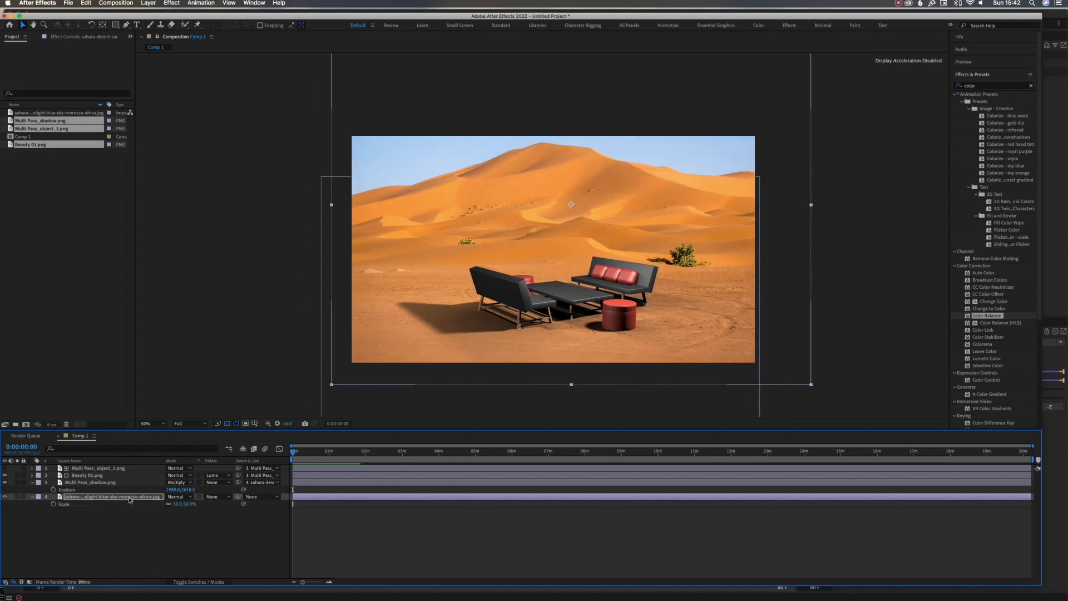
click(183, 538)
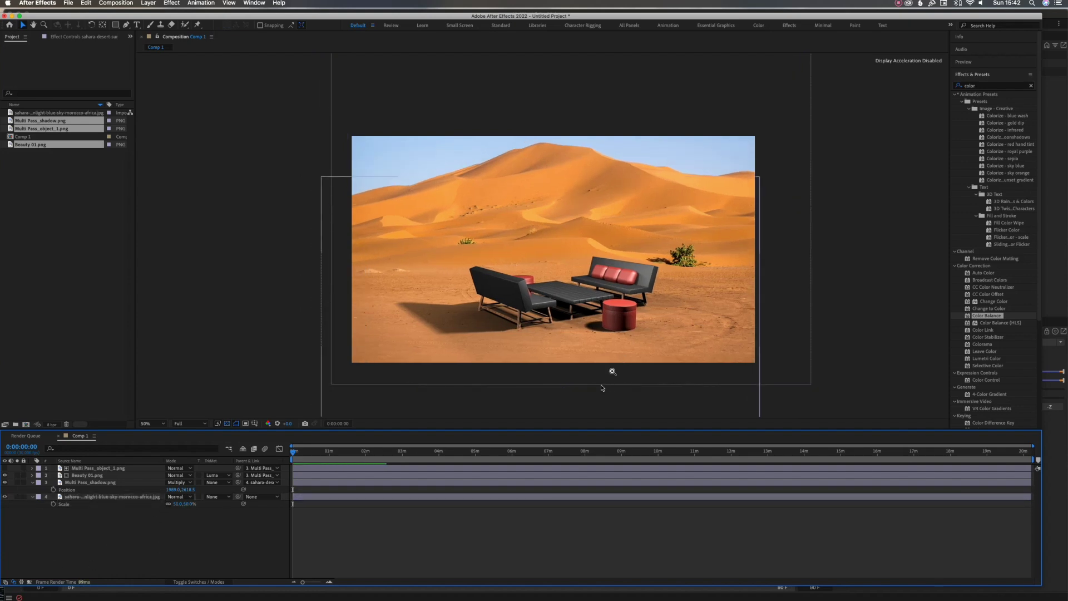
scroll(613, 371, up, 3)
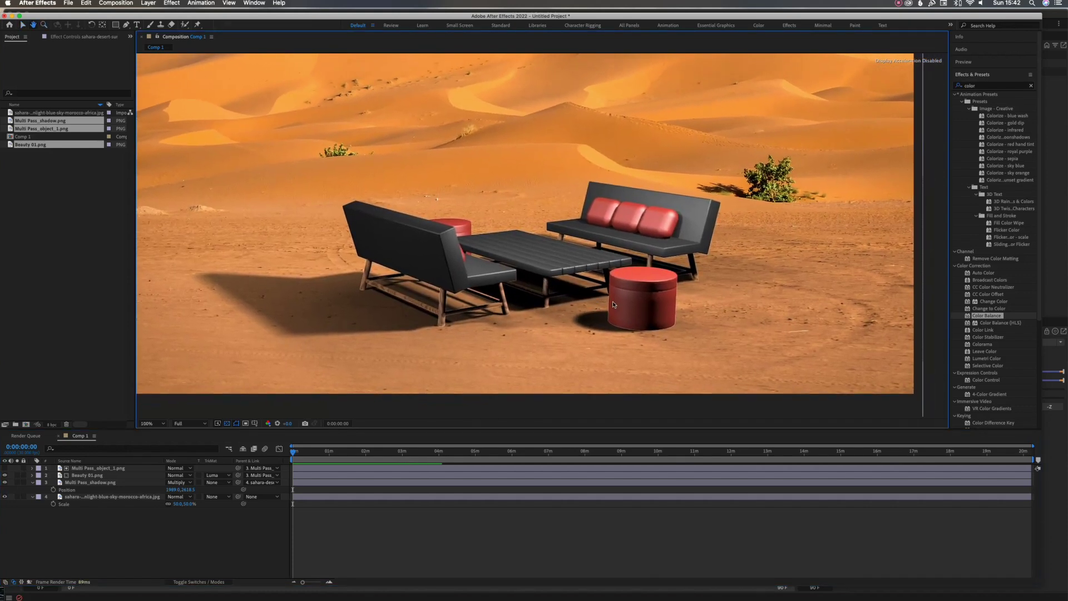
Swap the shadow layer's Position for Opacity and lighten it to 56%
key(v)
click(103, 482)
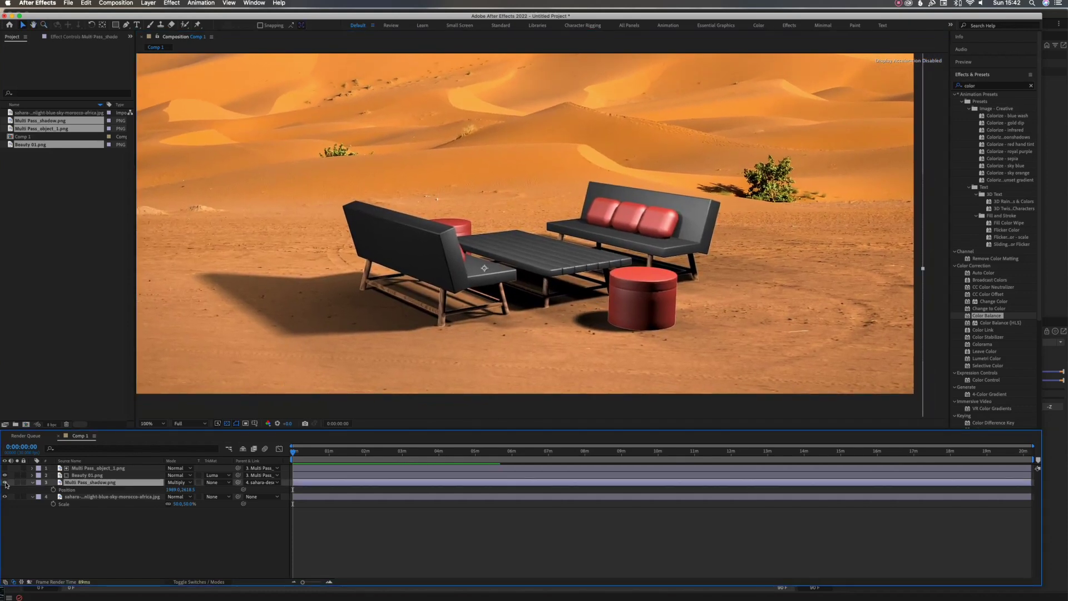
click(33, 483)
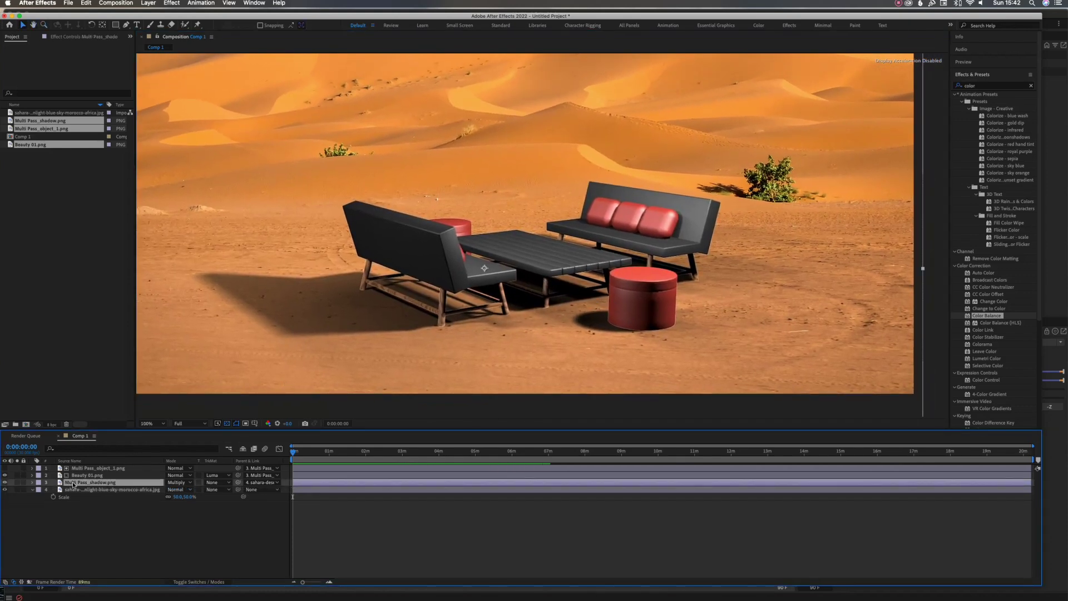
key(t)
mouse_move(171, 489)
mouse_down()
mouse_move(122, 491)
mouse_move(184, 490)
mouse_up()
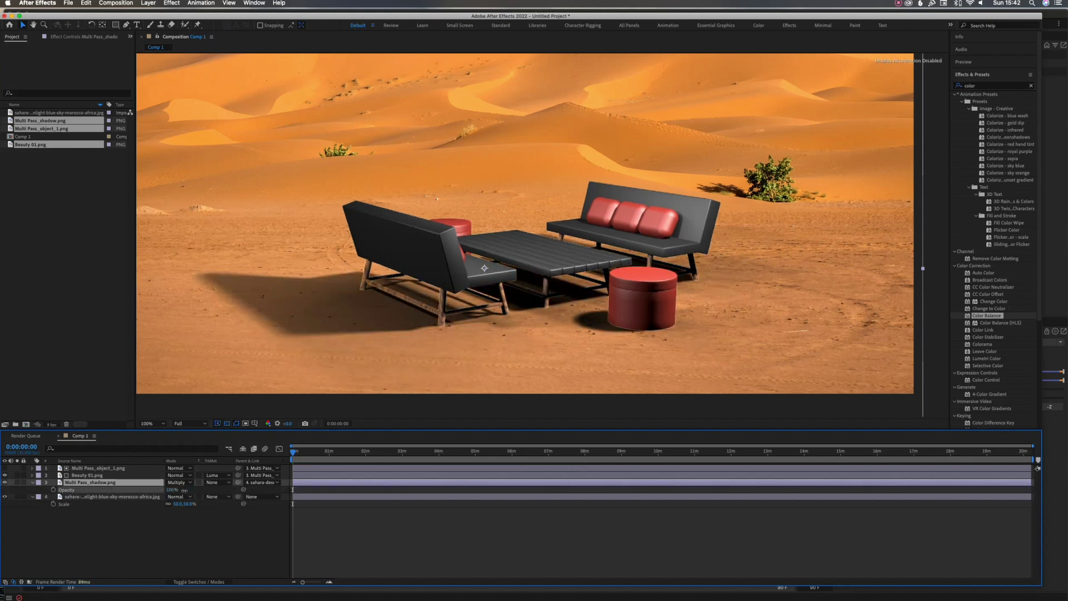
Keyframe the shadow opacity at 55%, then 100% at a later time
click(55, 490)
click(365, 451)
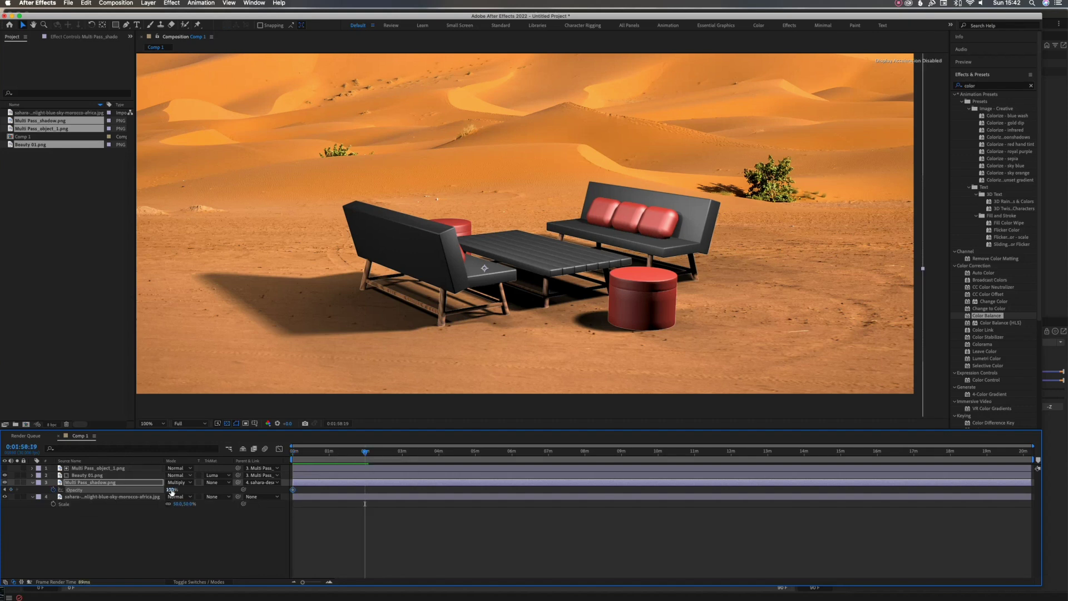
drag(159, 490, 147, 490)
key(space)
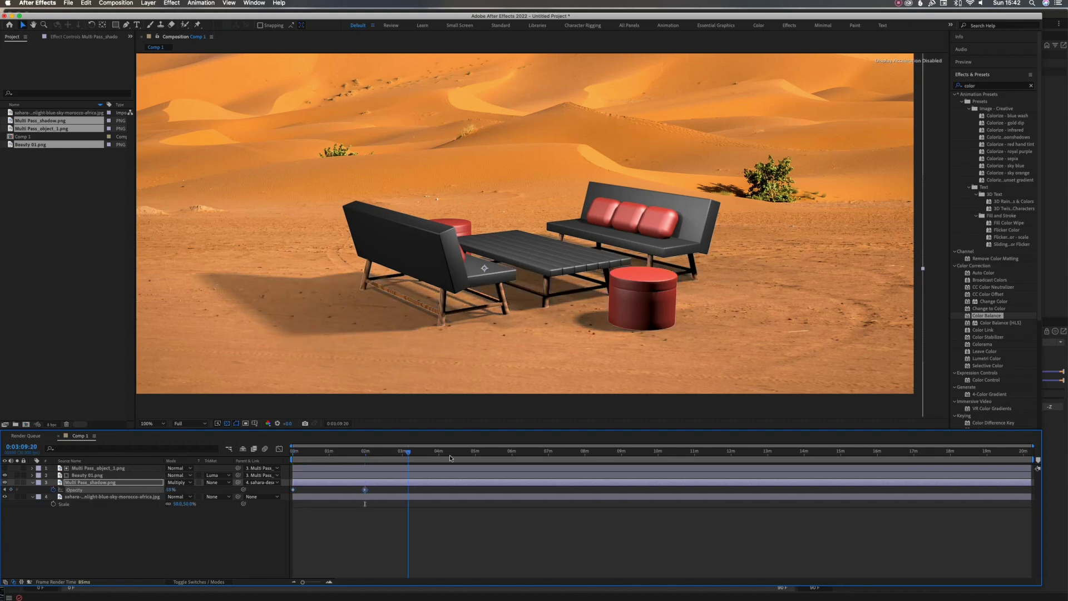
click(171, 490)
text(100)
key(Return)
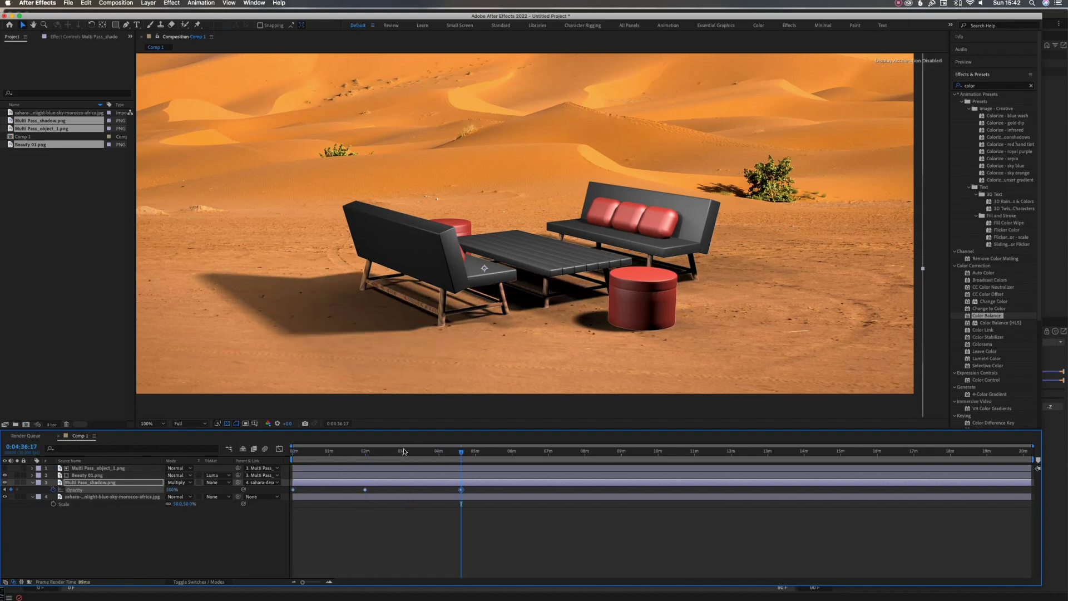
key(Home)
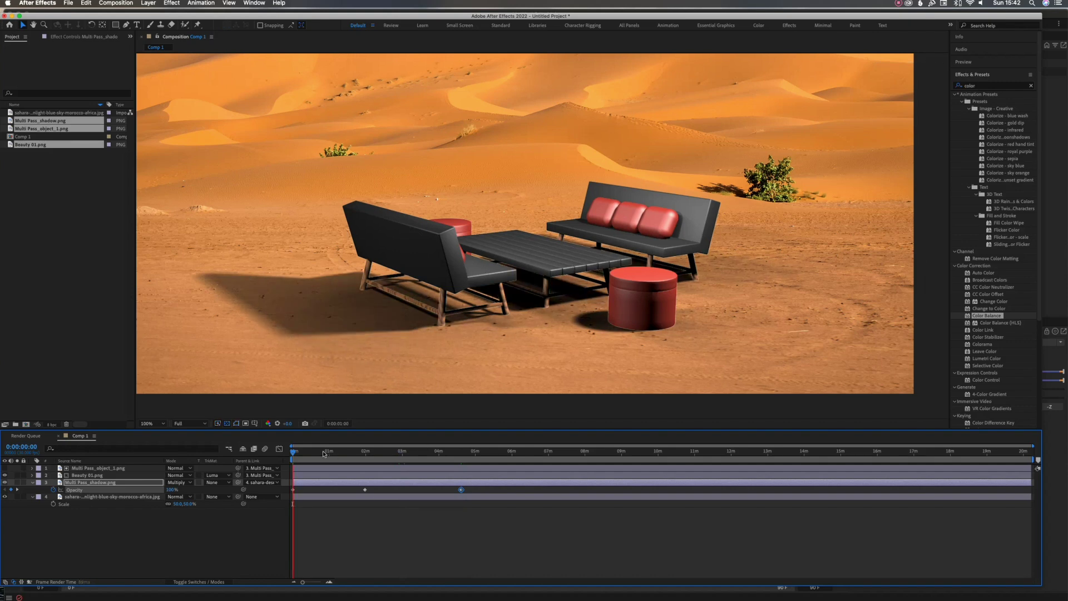
Scrub to preview the opacity change, then select both opacity keyframes
drag(293, 454, 471, 456)
key(Home)
click(208, 556)
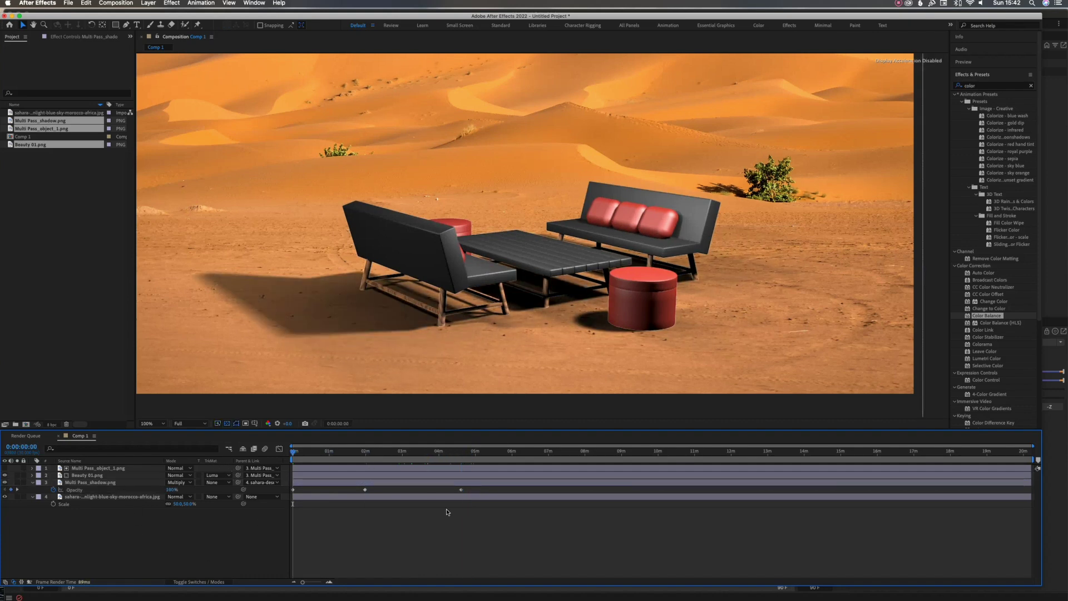
drag(479, 493, 342, 496)
Delete the opacity keyframes so the shadow stays at 100%
key(Delete)
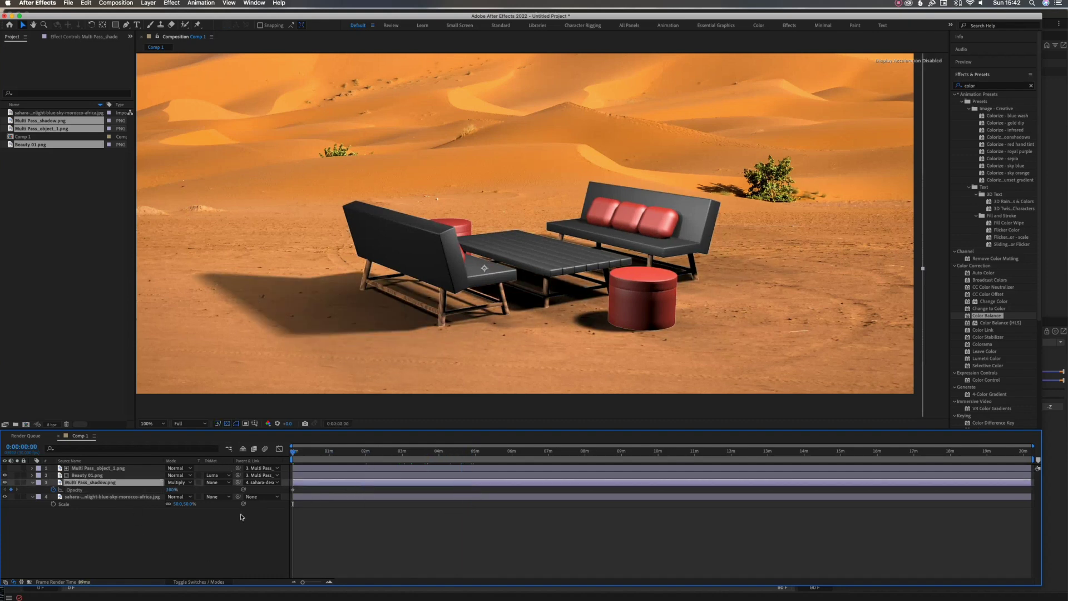
click(239, 516)
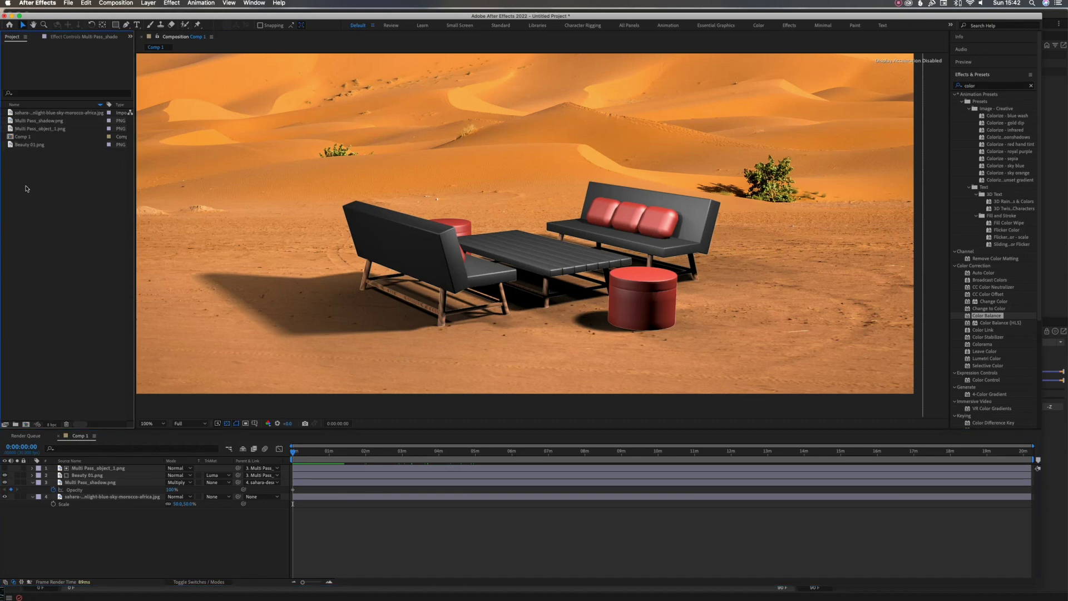
click(56, 226)
Zoom in and pan around the furniture, then zoom back out to the full composition
key(z)
click(523, 292)
key(h)
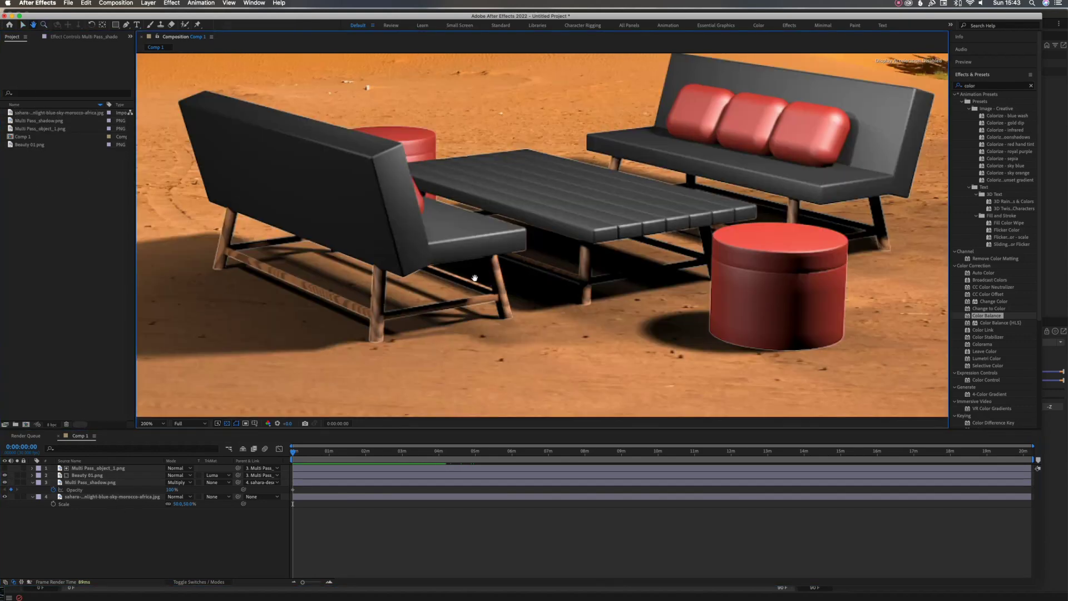
drag(456, 254, 486, 289)
key(v)
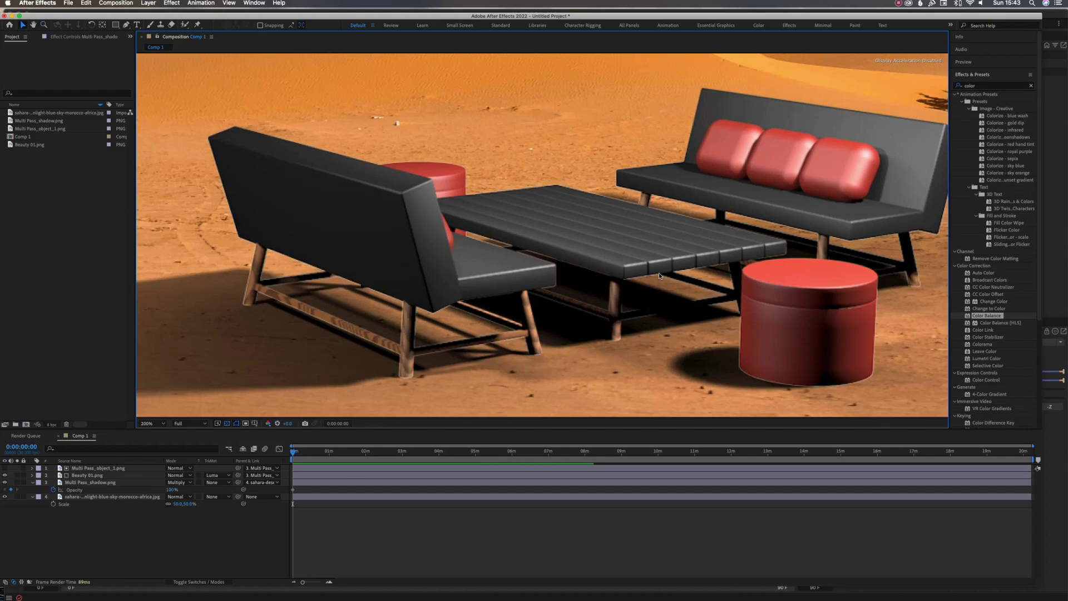
key(z)
alt+click(606, 278)
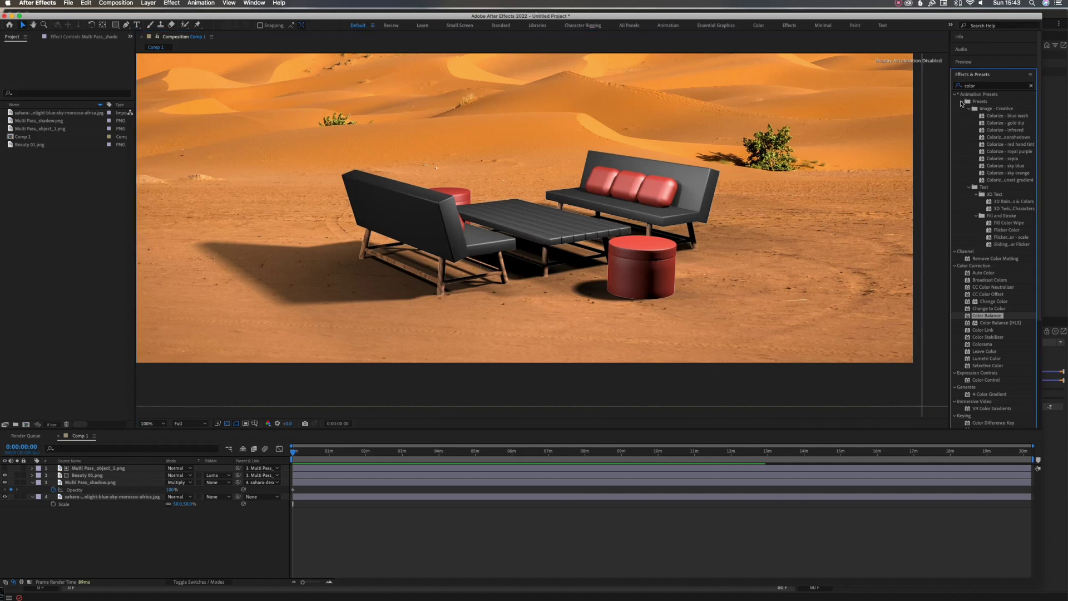
Collapse the Animation Presets, Channel and Color Correction categories and hide the shadow's Opacity property
click(954, 94)
click(955, 101)
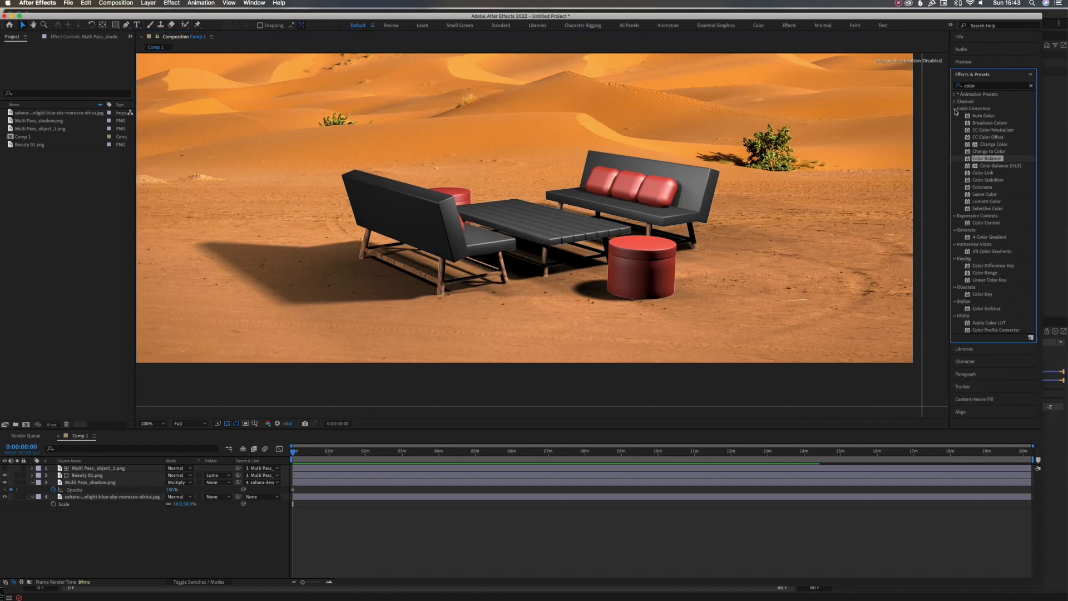
click(954, 108)
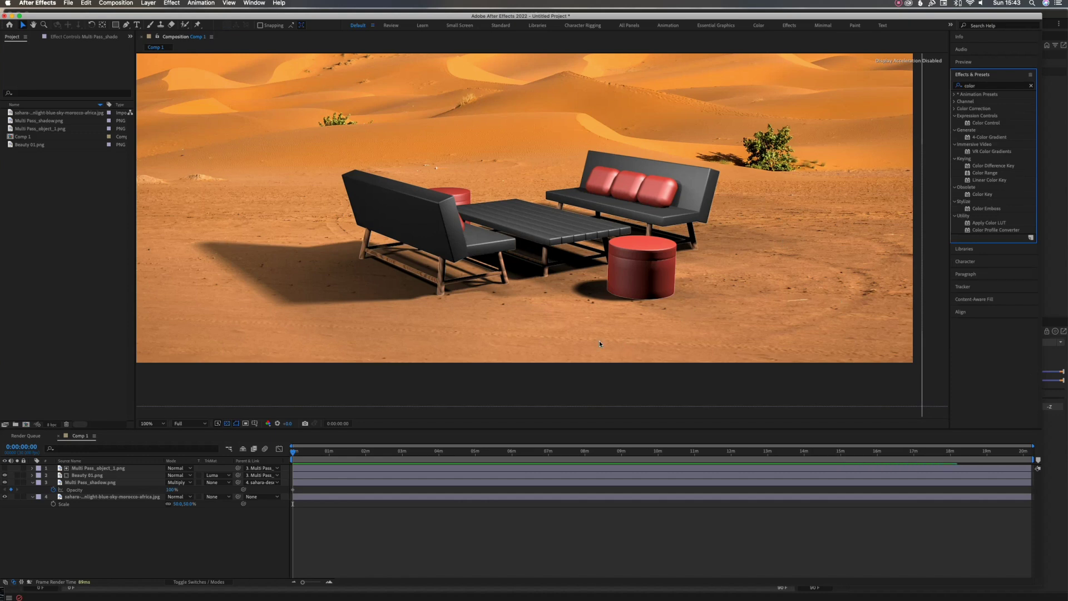
click(124, 520)
key(t)
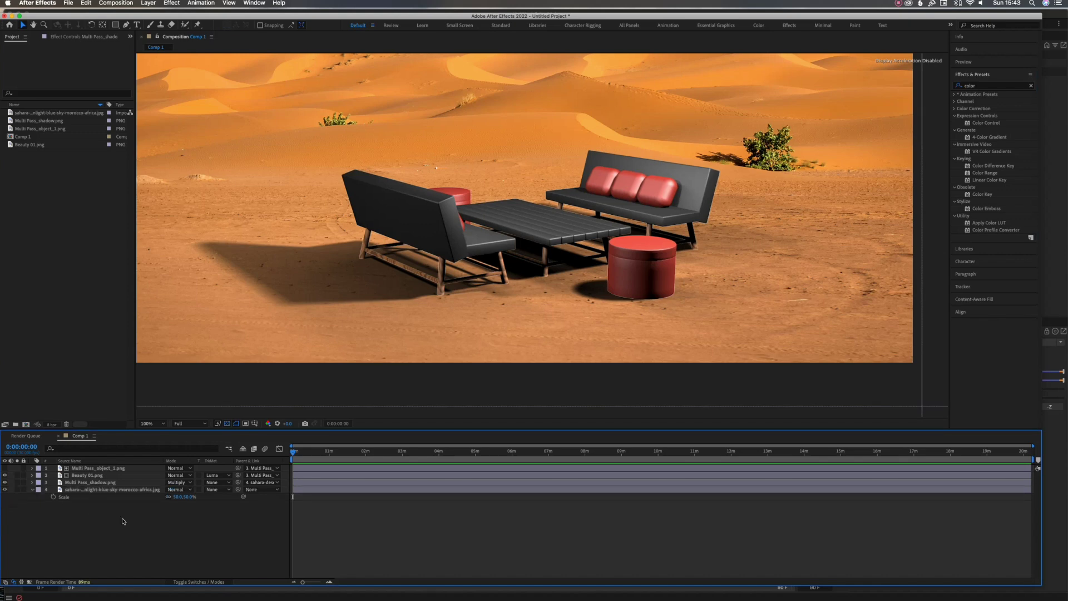